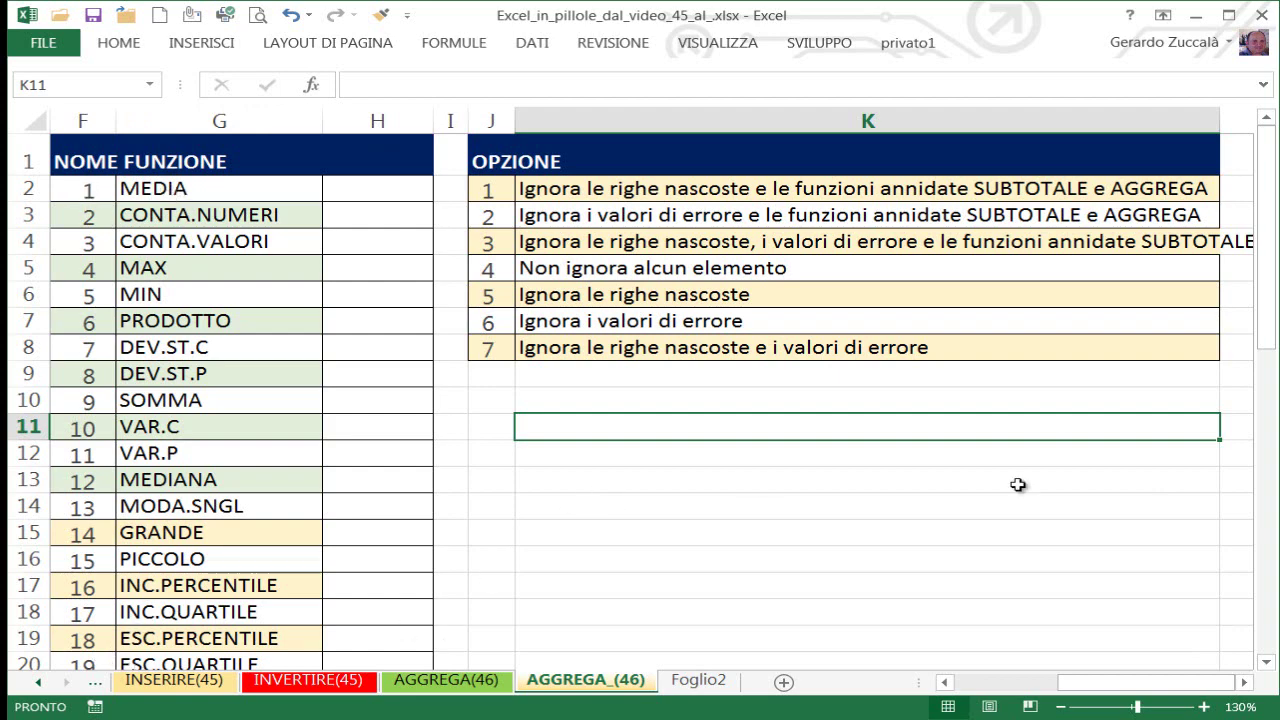
Step: Highlight AGGREGA function numbers 1–11 and option numbers 1–7, explaining options 5, 6 and 7
left_click_drag(1273, 298, 1263, 305)
left_click_drag(88, 401, 297, 400)
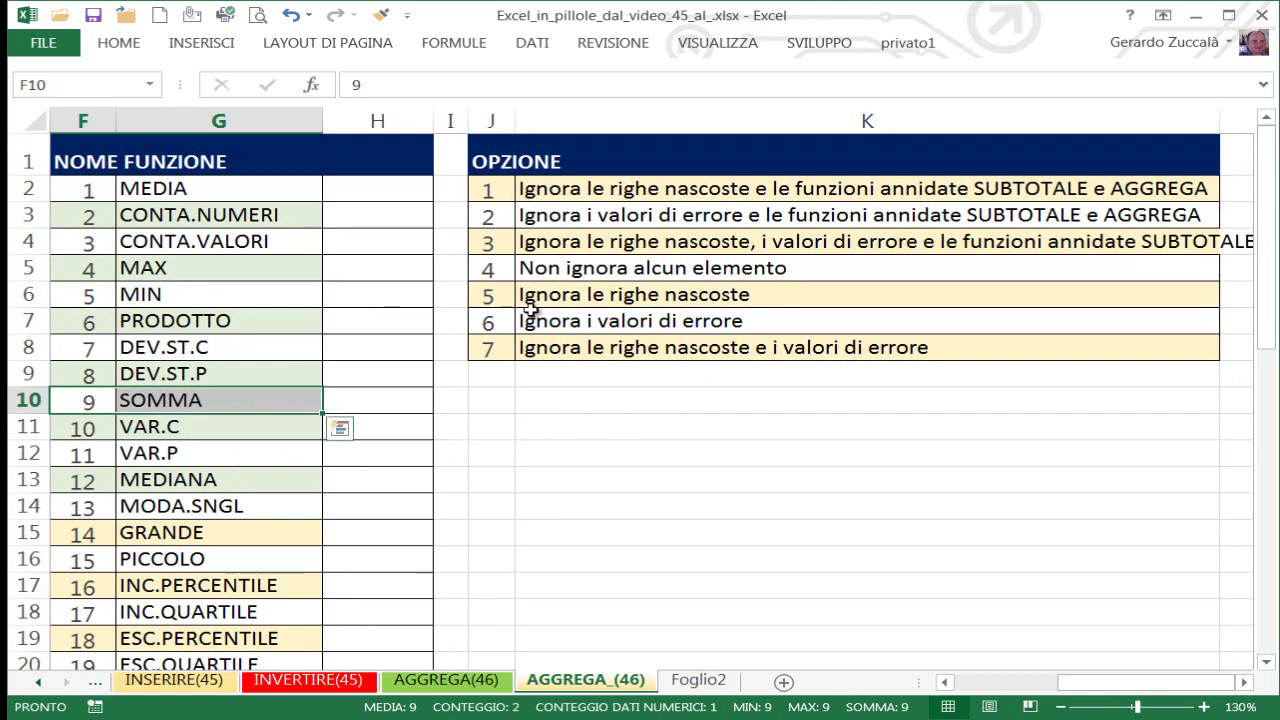
left_click(600, 322)
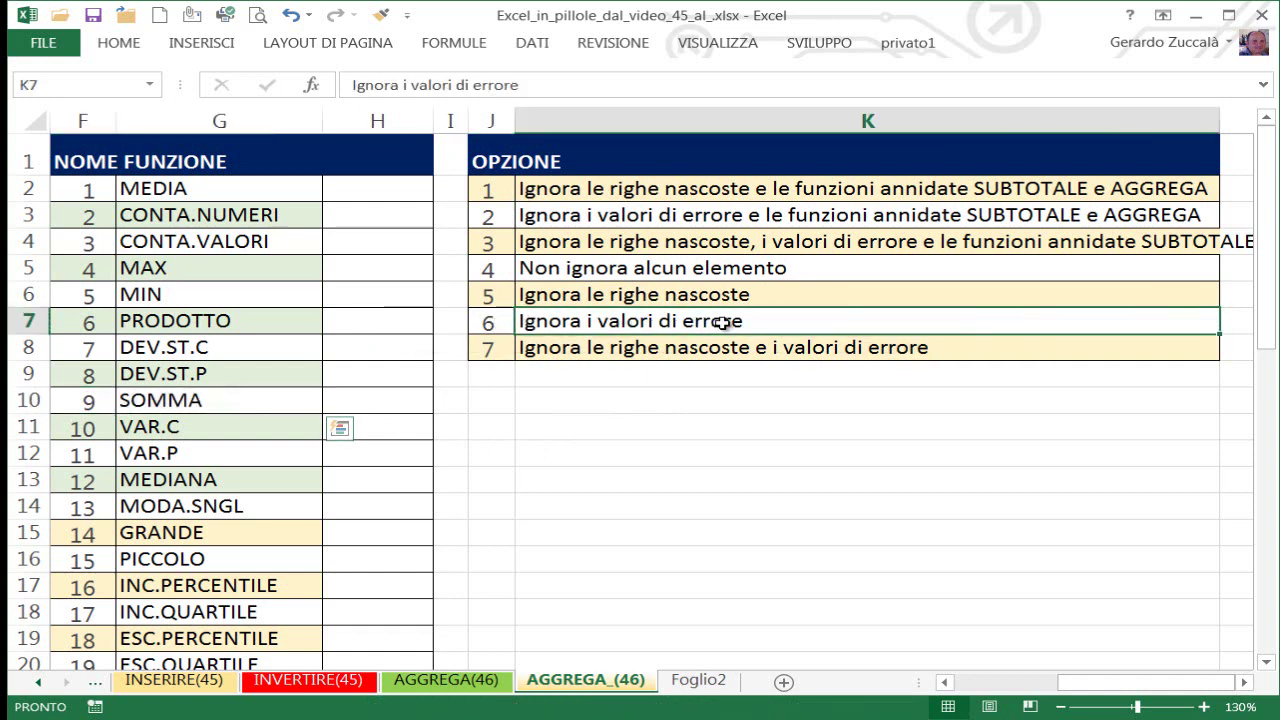
left_click(530, 347)
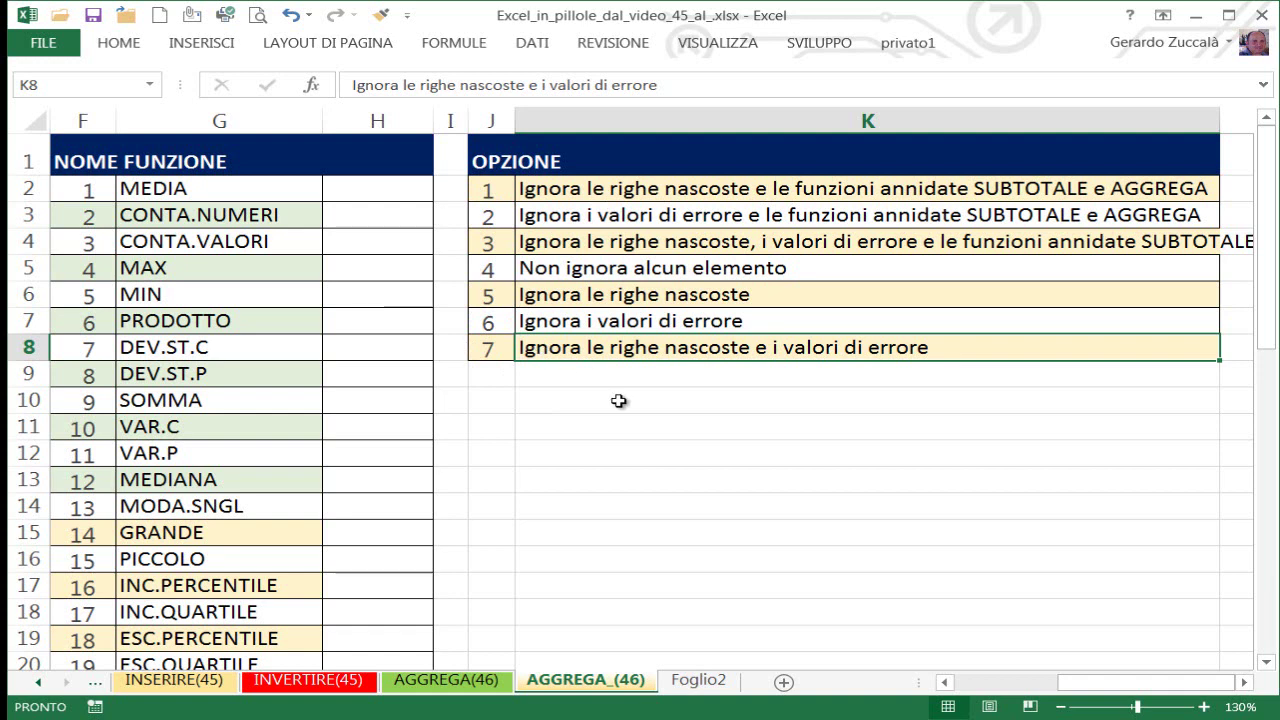
left_click(537, 318)
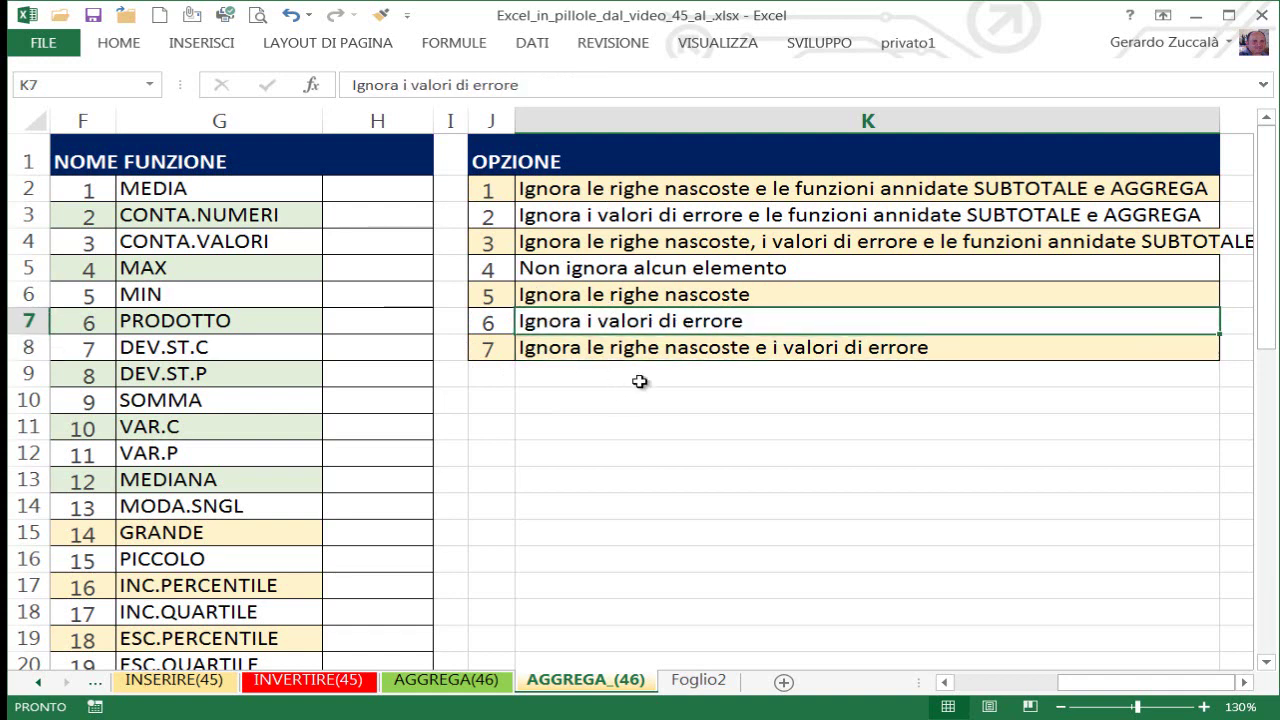
left_click(536, 296)
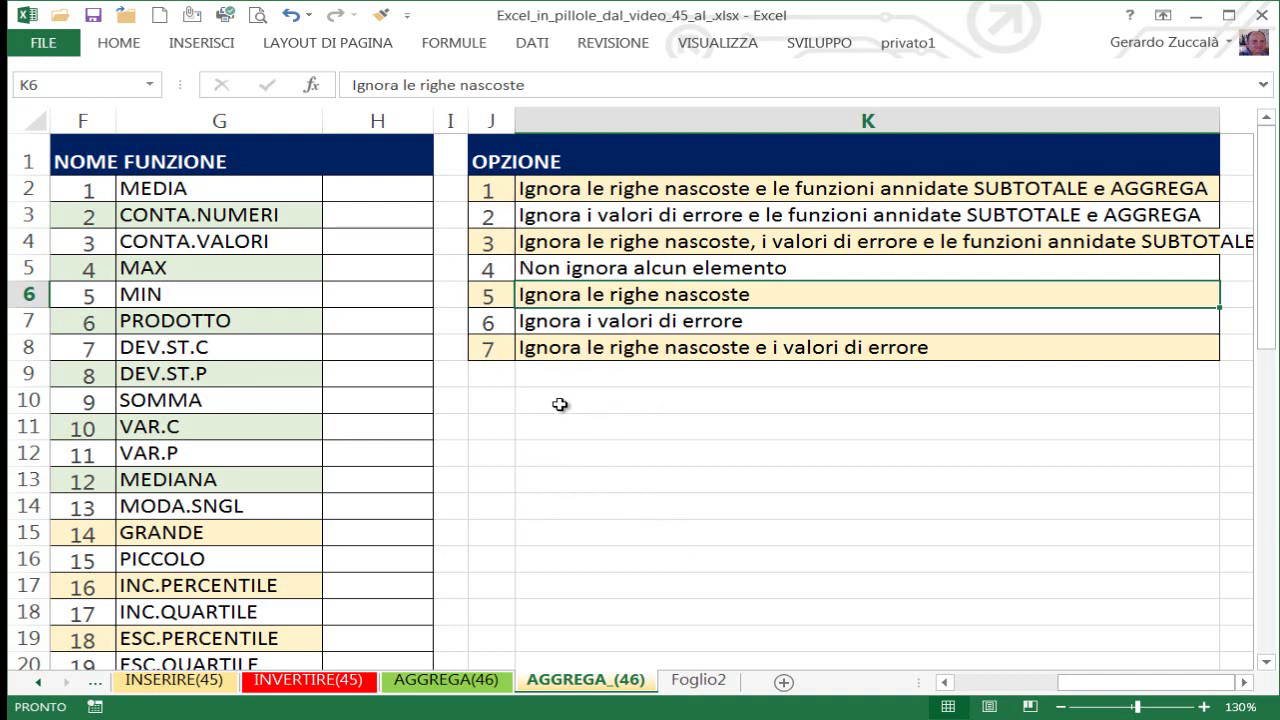
left_click(484, 192)
left_click_drag(479, 234, 462, 346)
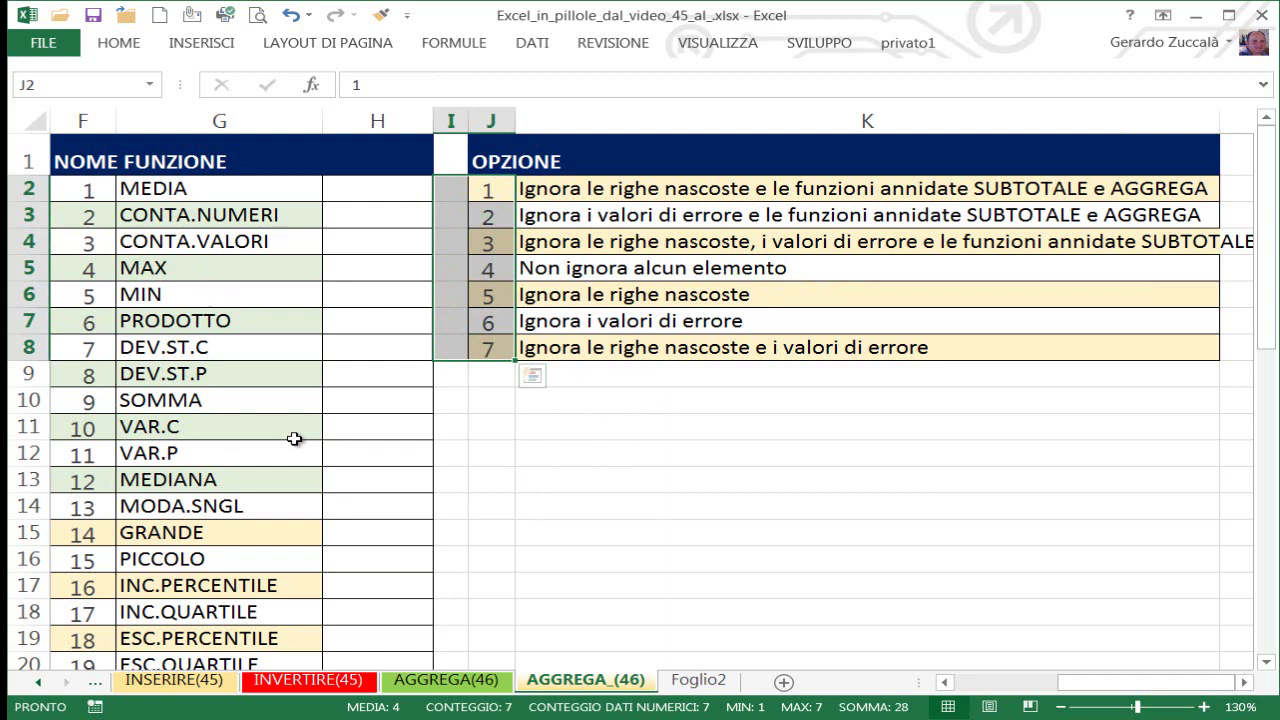
left_click_drag(62, 453, 257, 194)
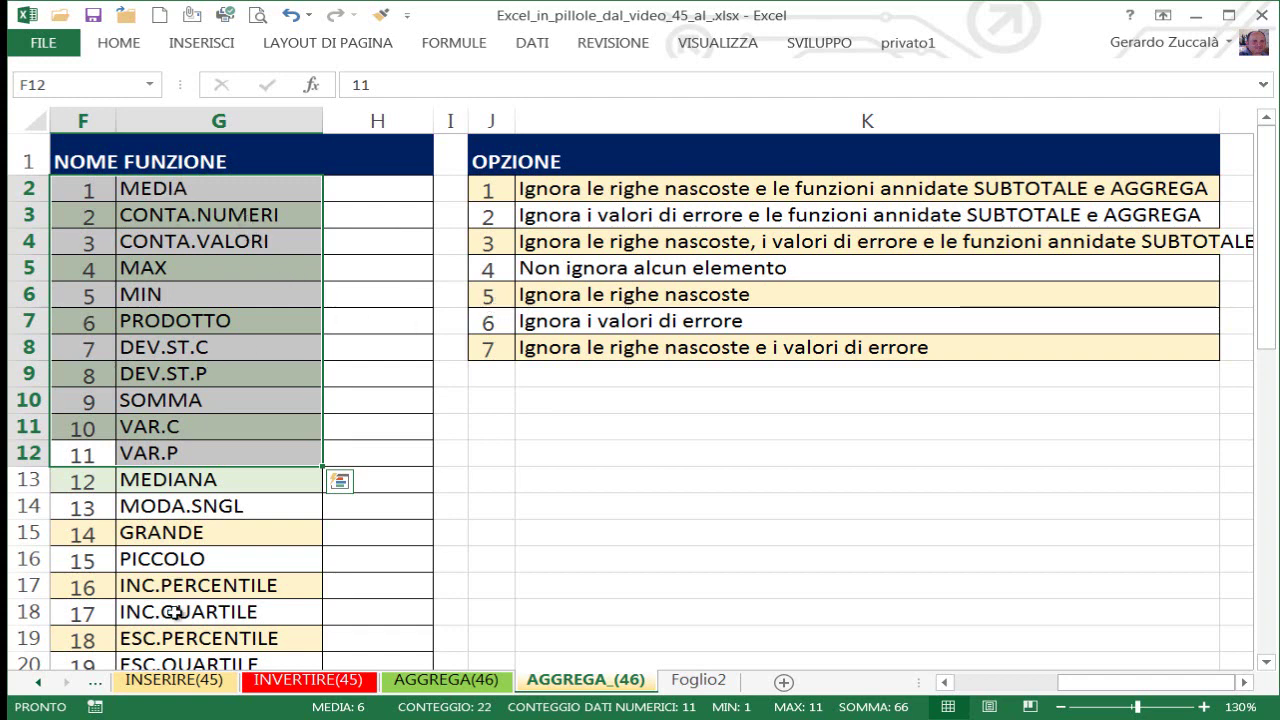
left_click_drag(487, 188, 503, 350)
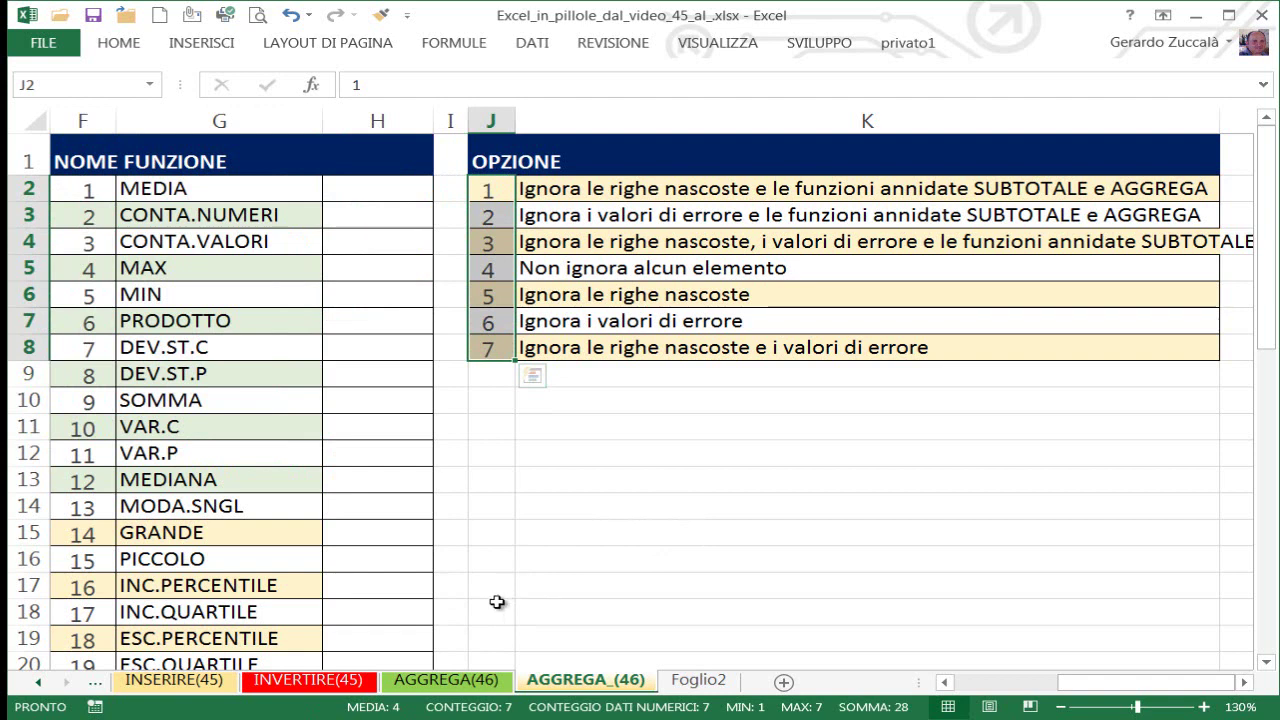
Step: On the AGGREGA(46) sheet, enter =SOMMA(C3:C9) in C10, returning 70
left_click(463, 680)
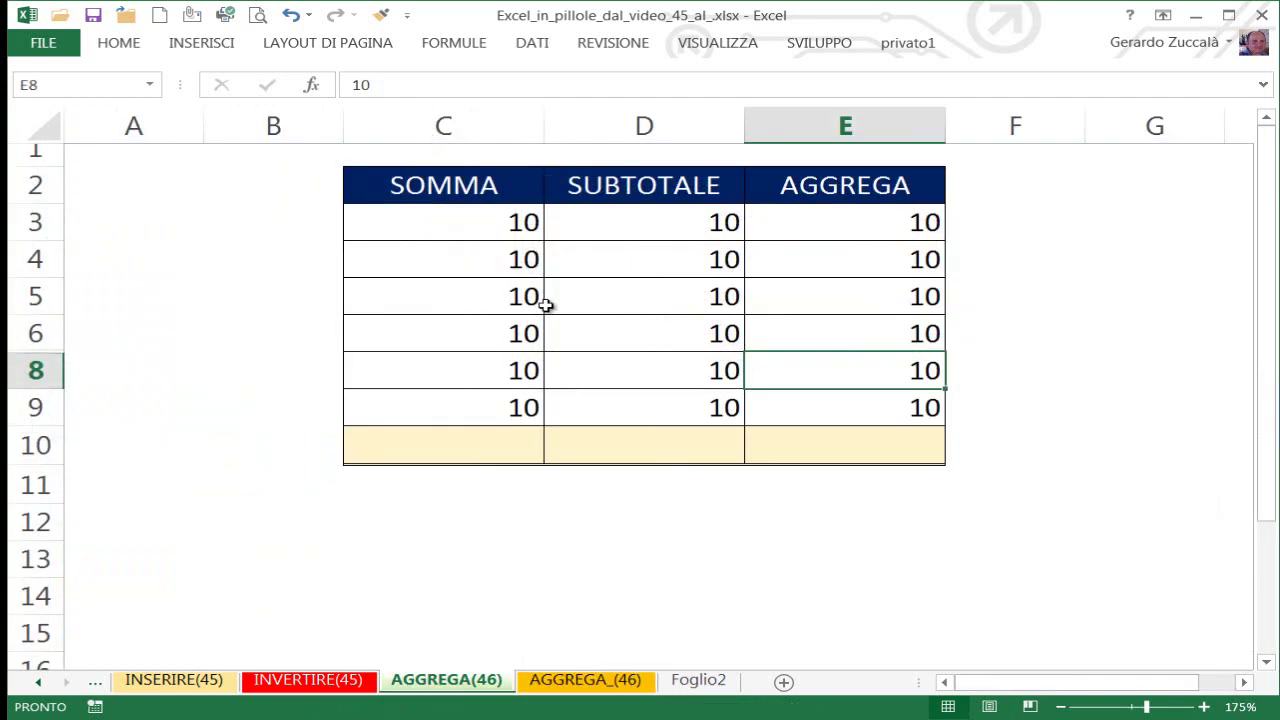
left_click(470, 462)
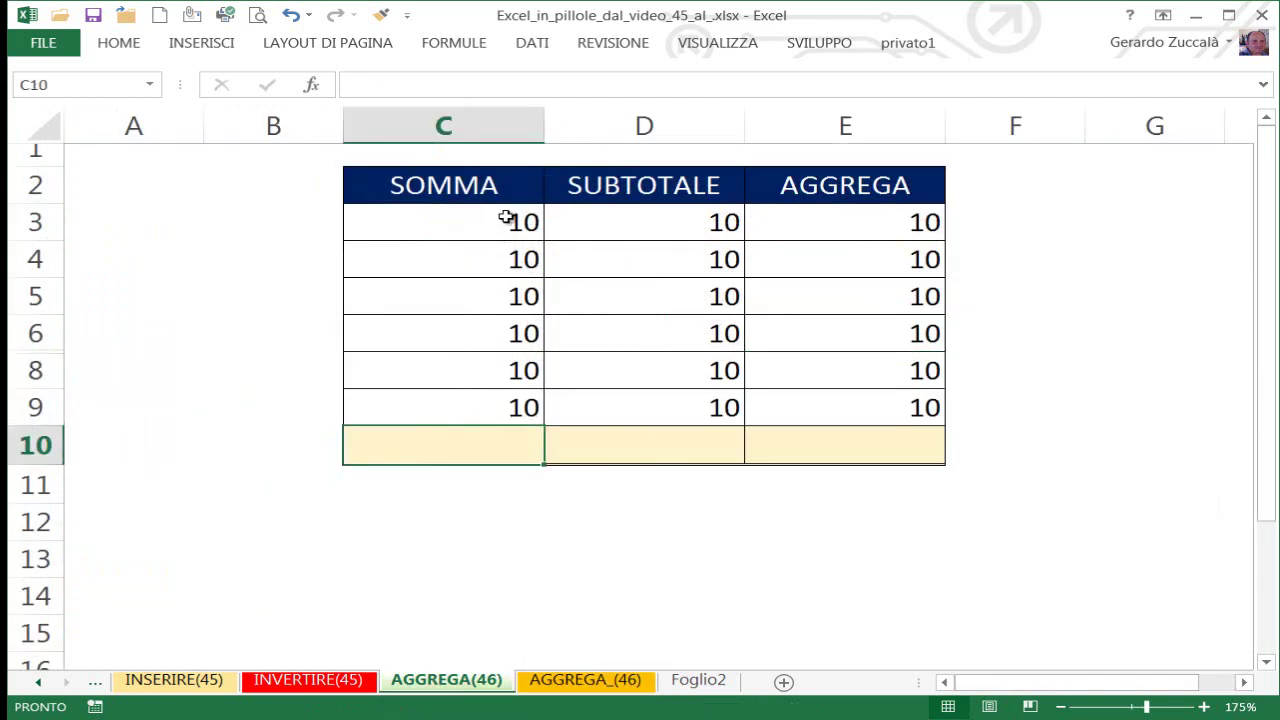
left_click_drag(500, 214, 500, 407)
left_click_drag(632, 222, 670, 405)
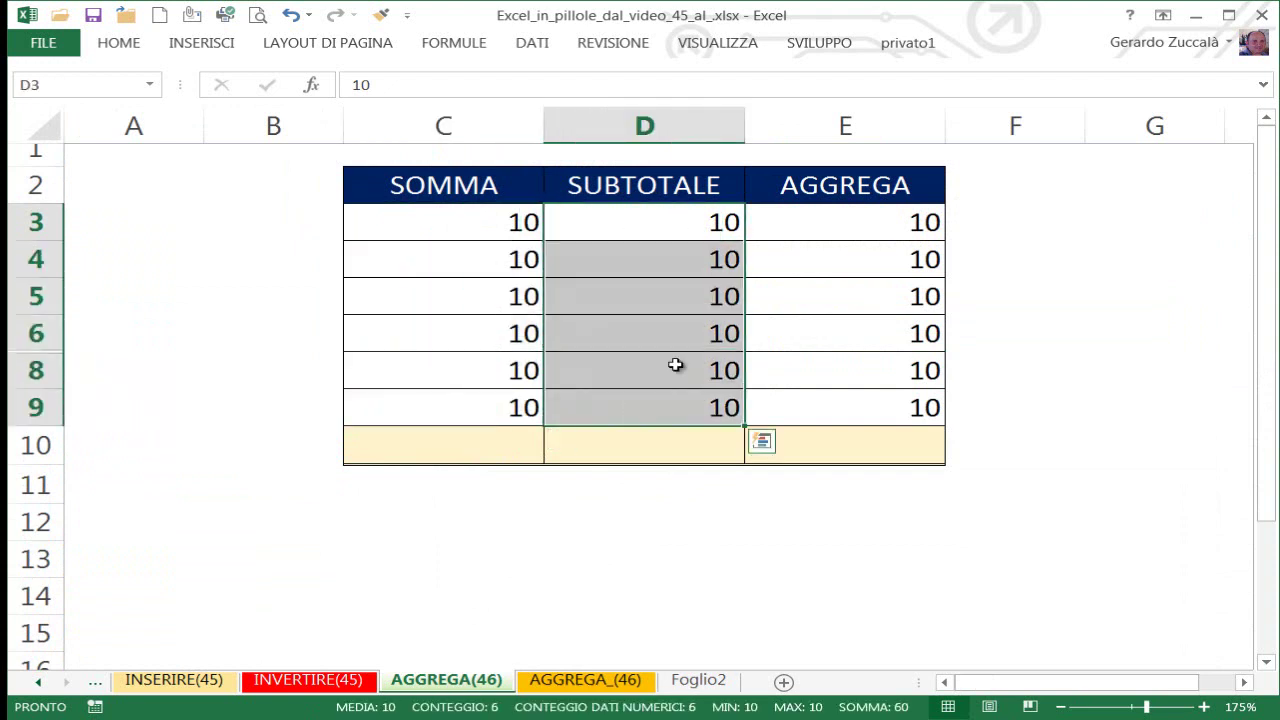
left_click(513, 450)
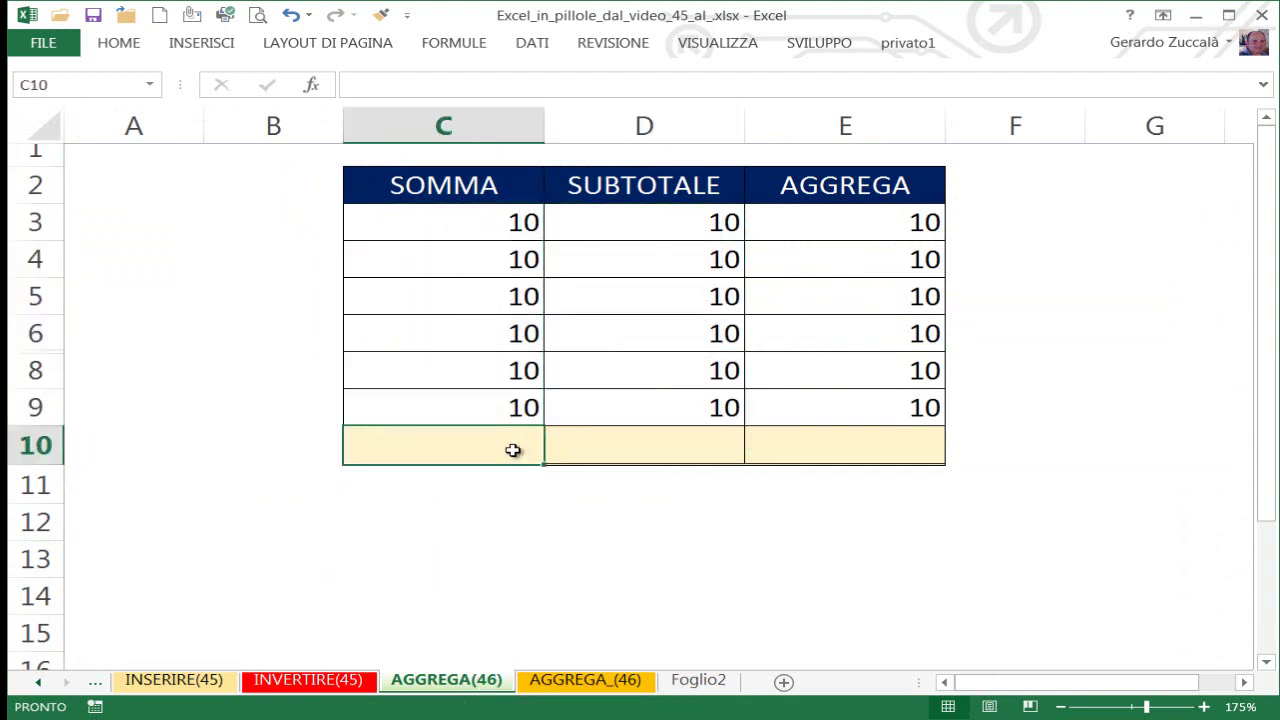
type("=somm")
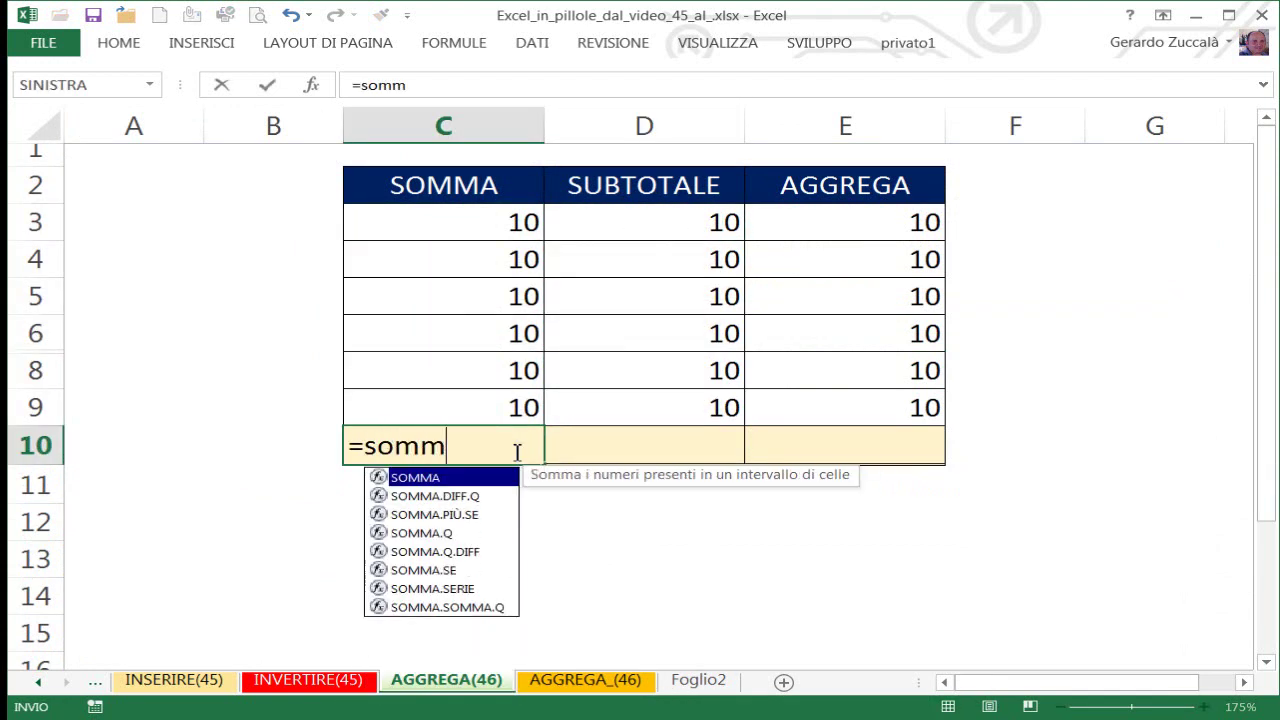
key("Tab")
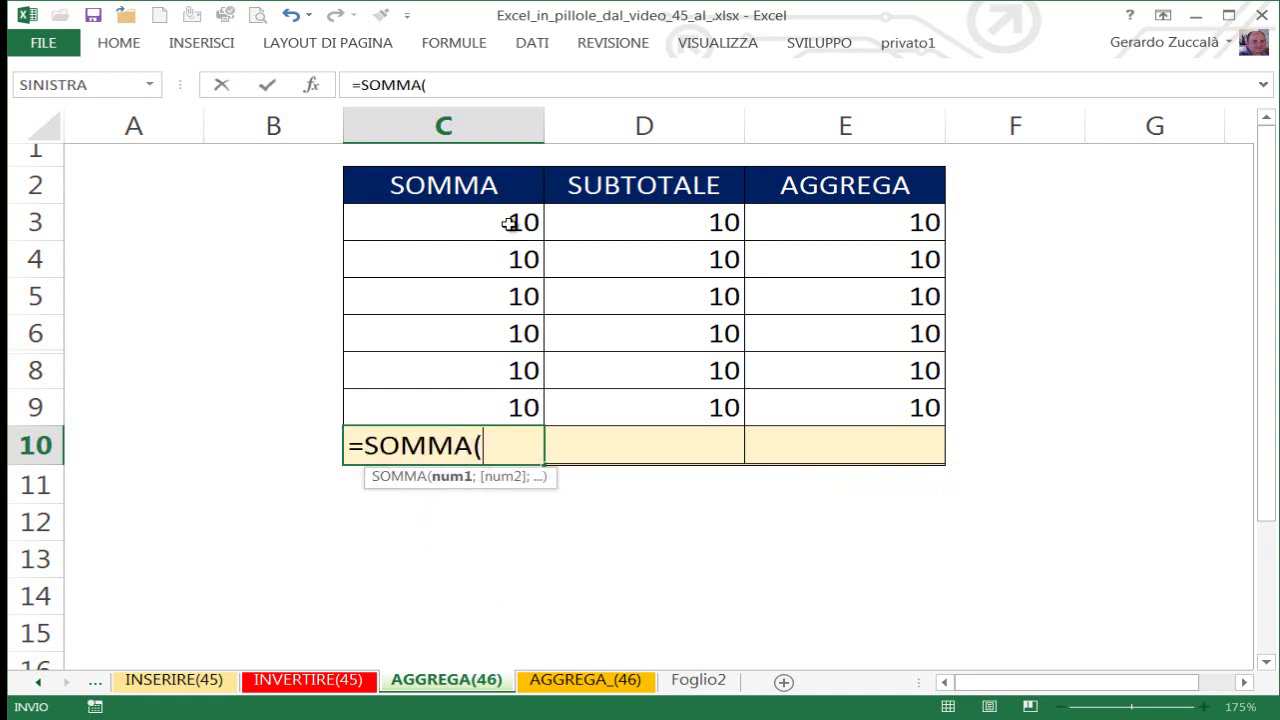
left_click_drag(508, 222, 507, 412)
key("ctrl+Return")
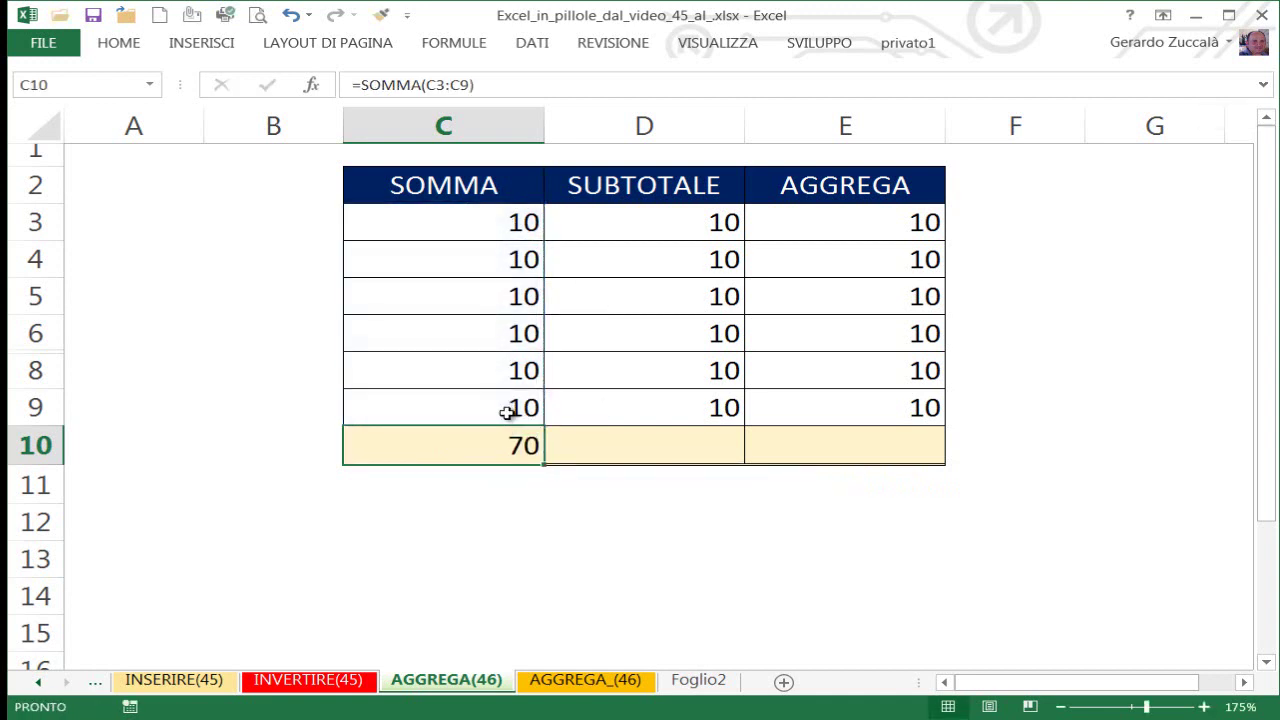
Step: Redo the C10 total with AutoSum (Alt+=), again giving 70
key("F2")
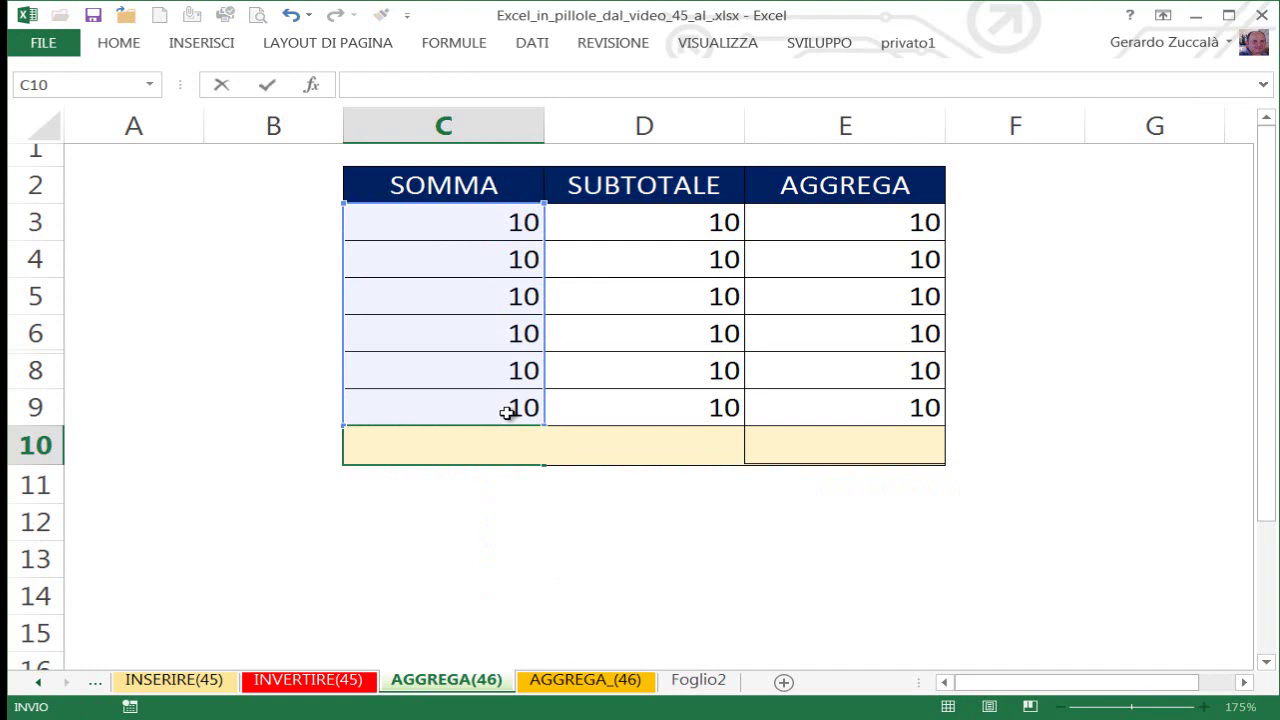
key("Escape")
key("alt+equal")
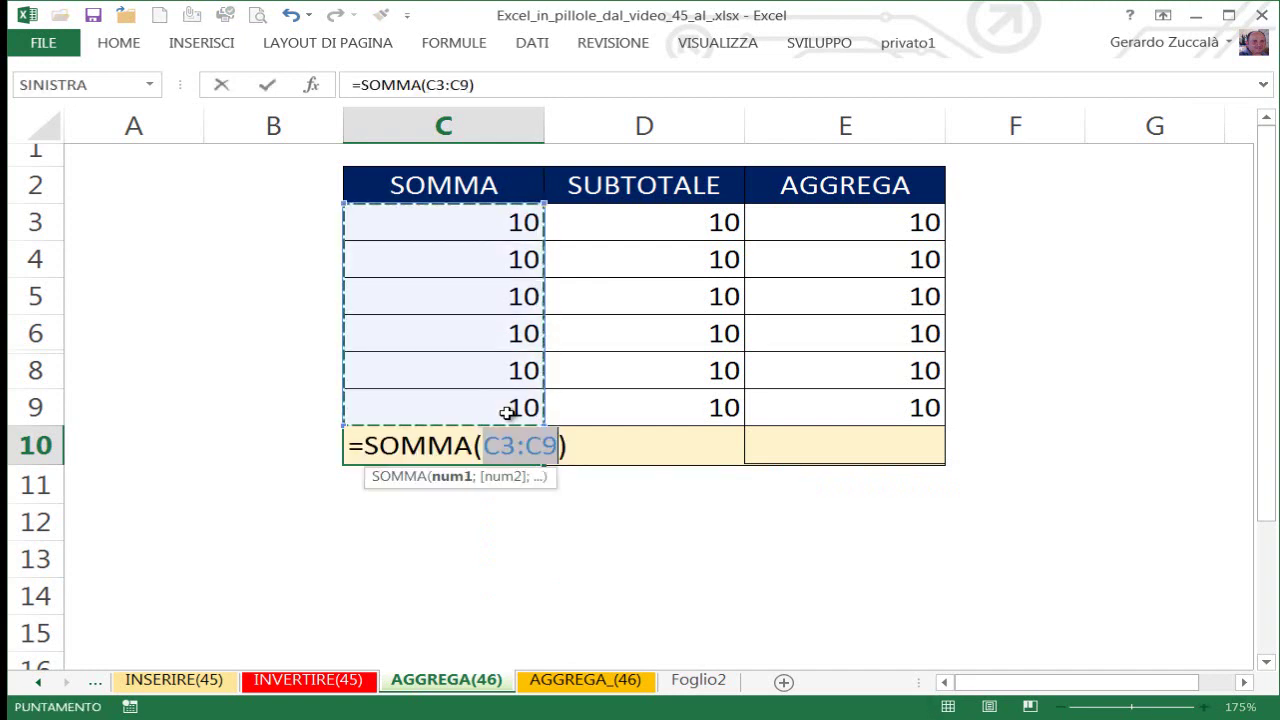
key("ctrl+Return")
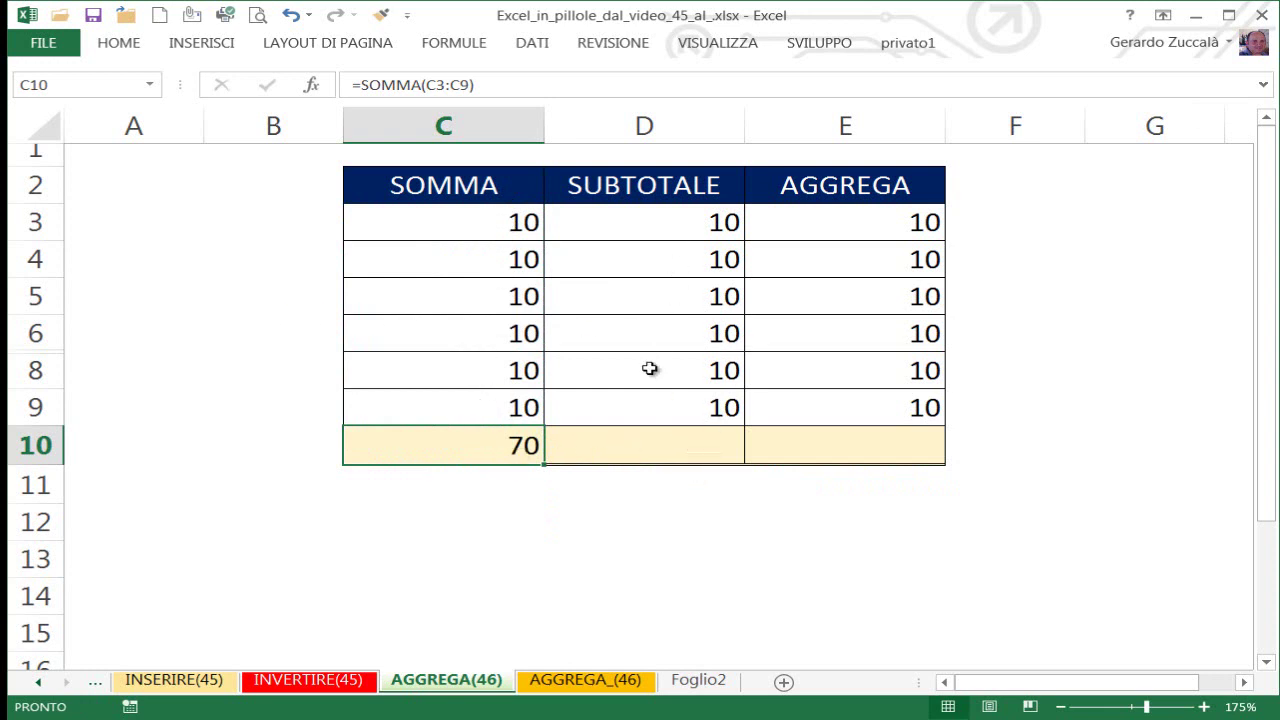
left_click(655, 447)
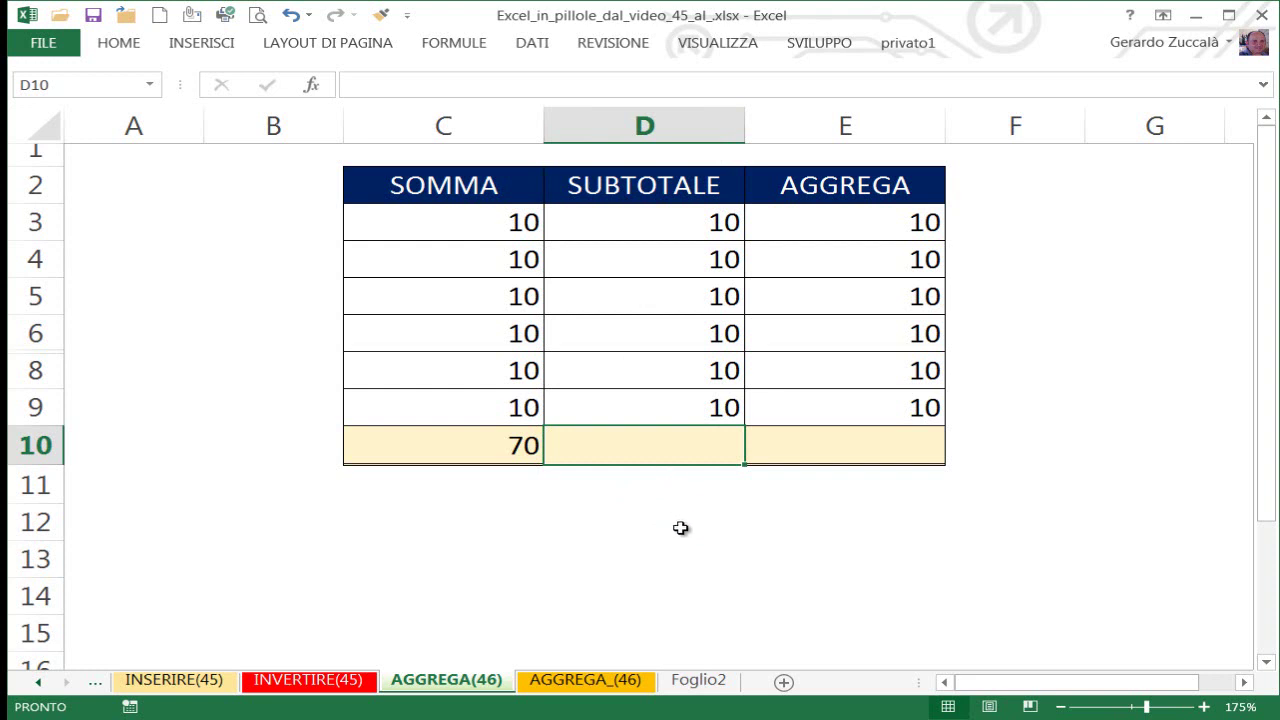
Step: Start a SUBTOTALE formula in D10 and browse its function-number list
type("=")
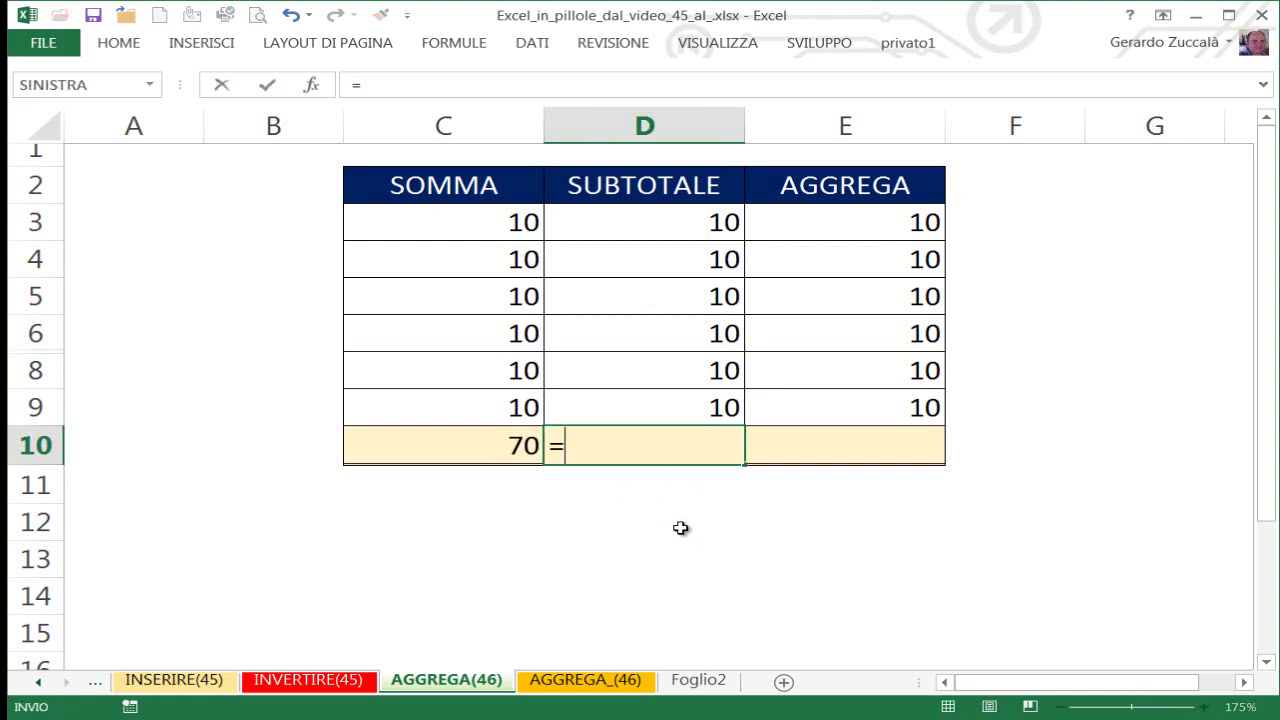
type("sub")
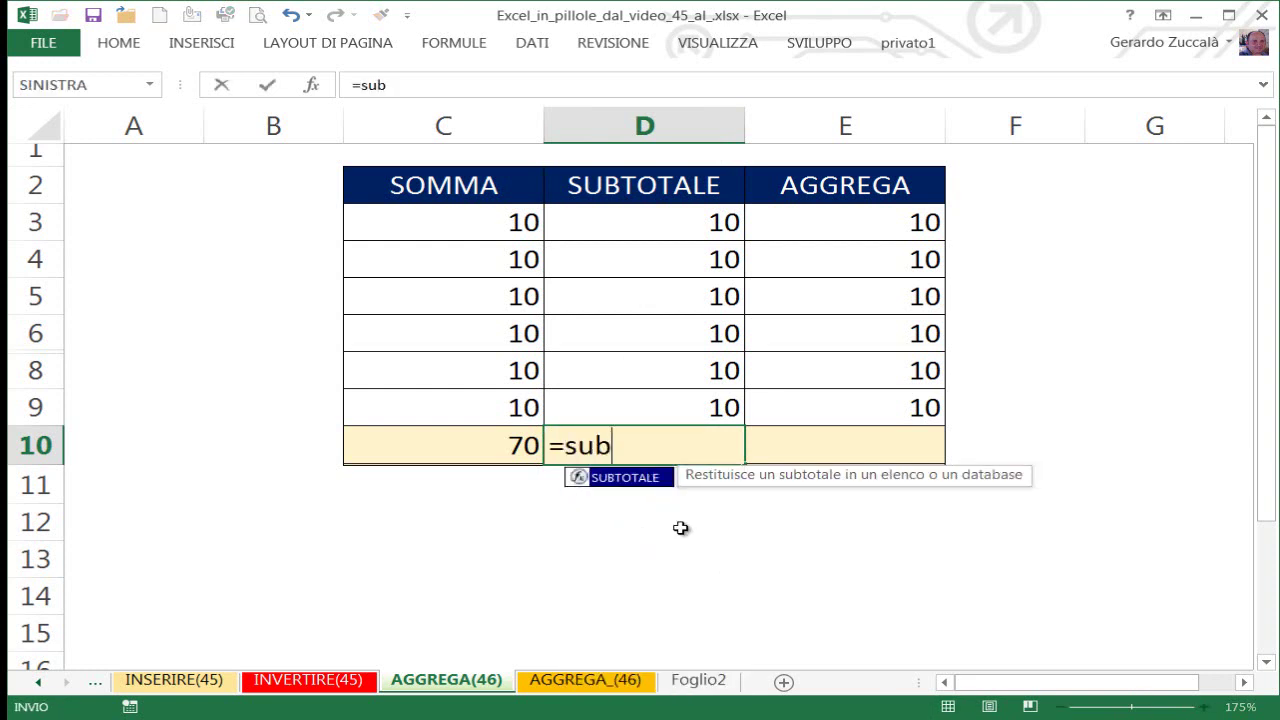
key("Tab")
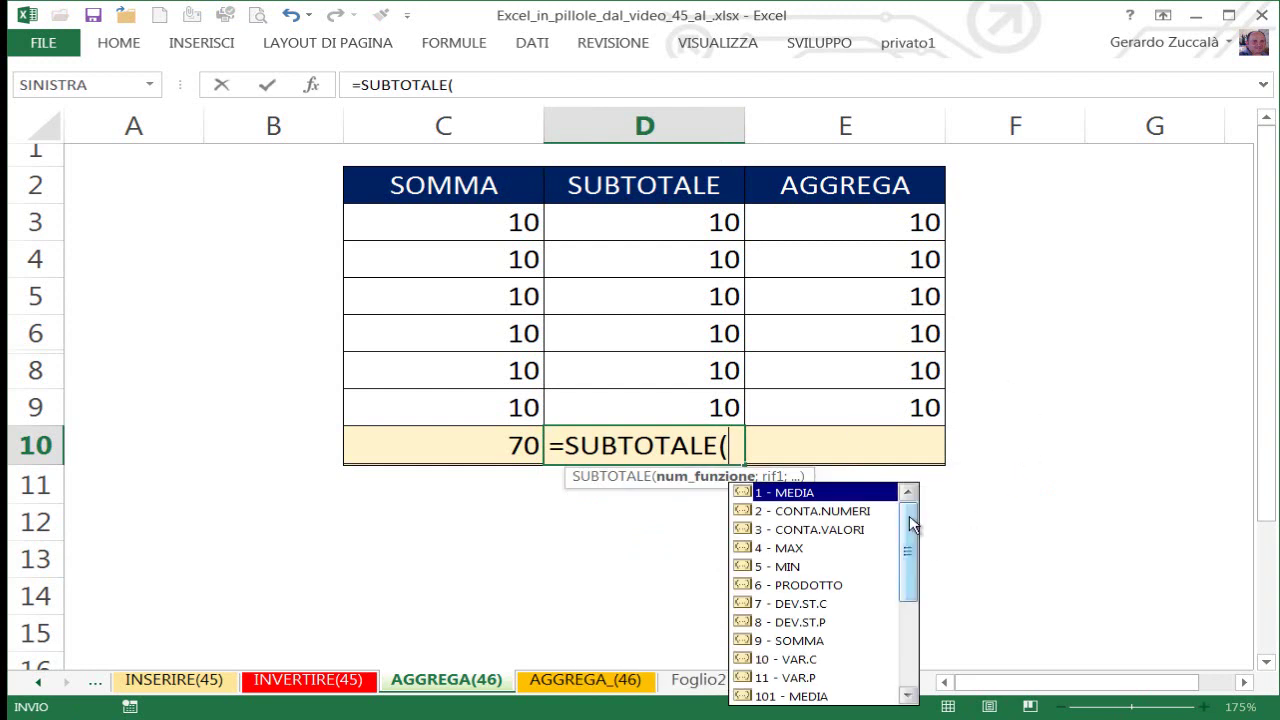
left_click_drag(912, 522, 912, 500)
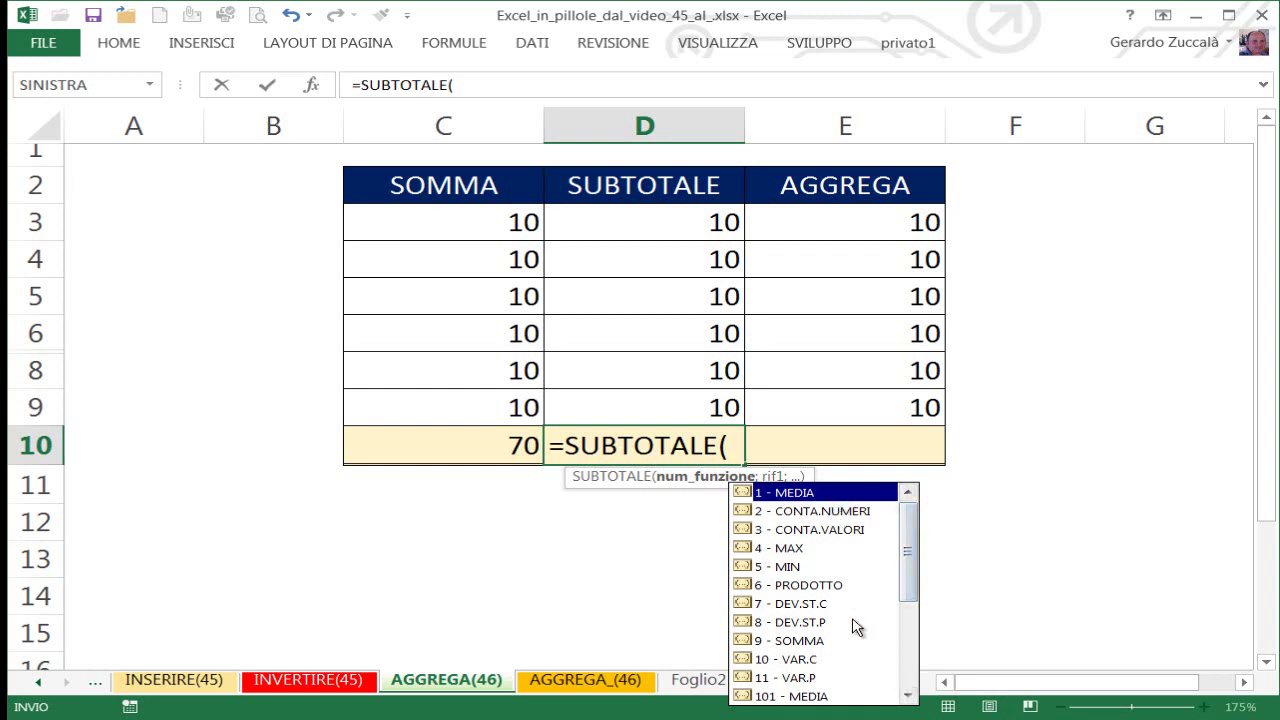
left_click_drag(910, 535, 910, 578)
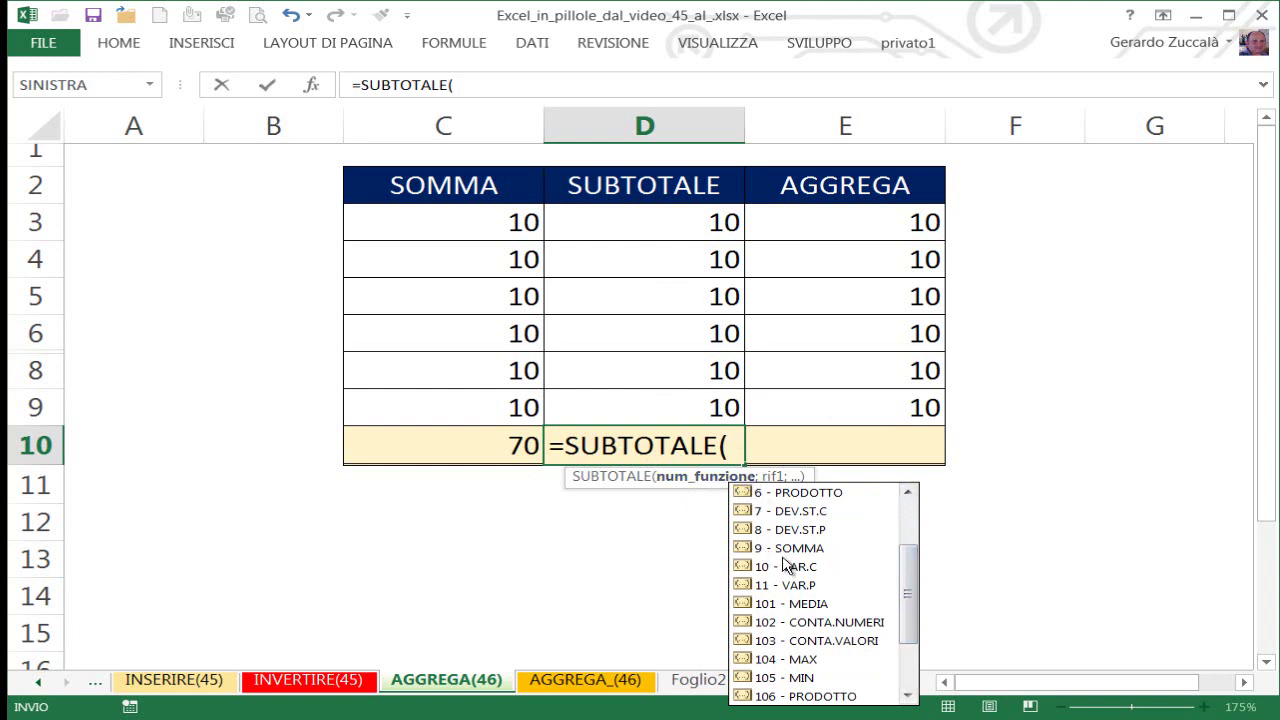
left_click_drag(910, 569, 909, 630)
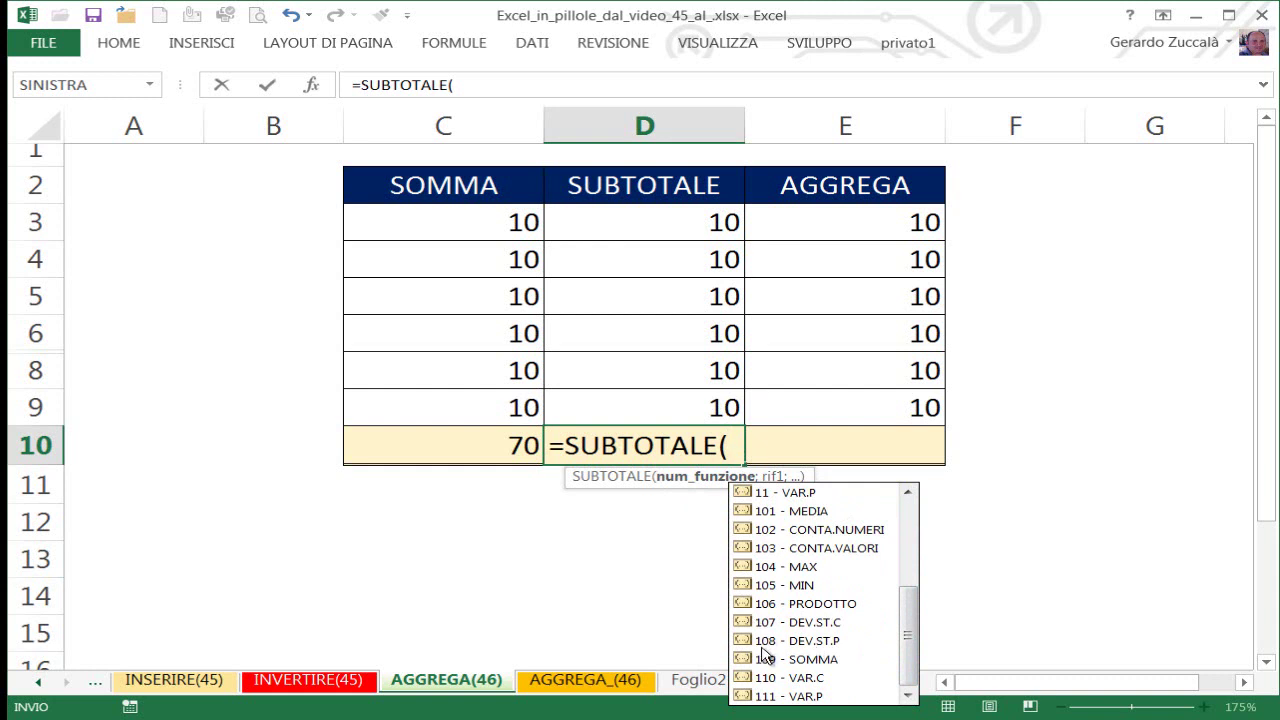
left_click_drag(908, 650, 887, 572)
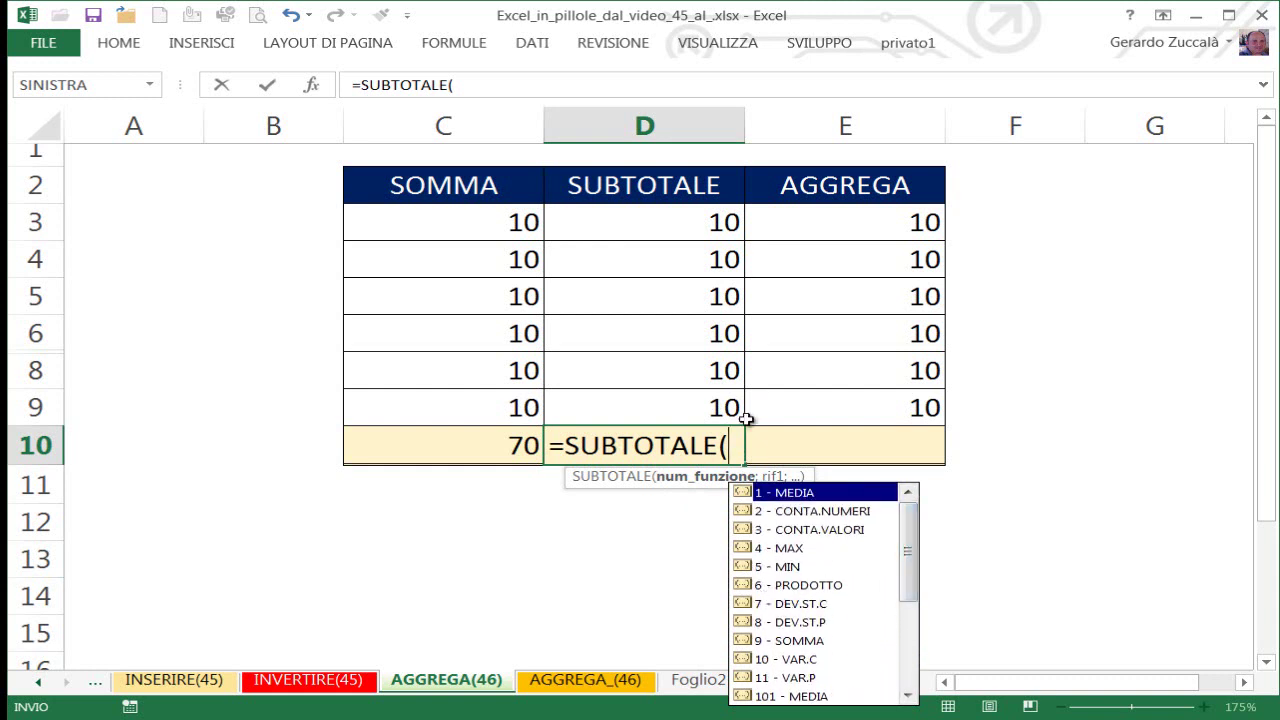
Step: Complete =SUBTOTALE(109;D3:D9) in D10, skipping hidden row 7 to return 60
left_click_drag(670, 335, 691, 410)
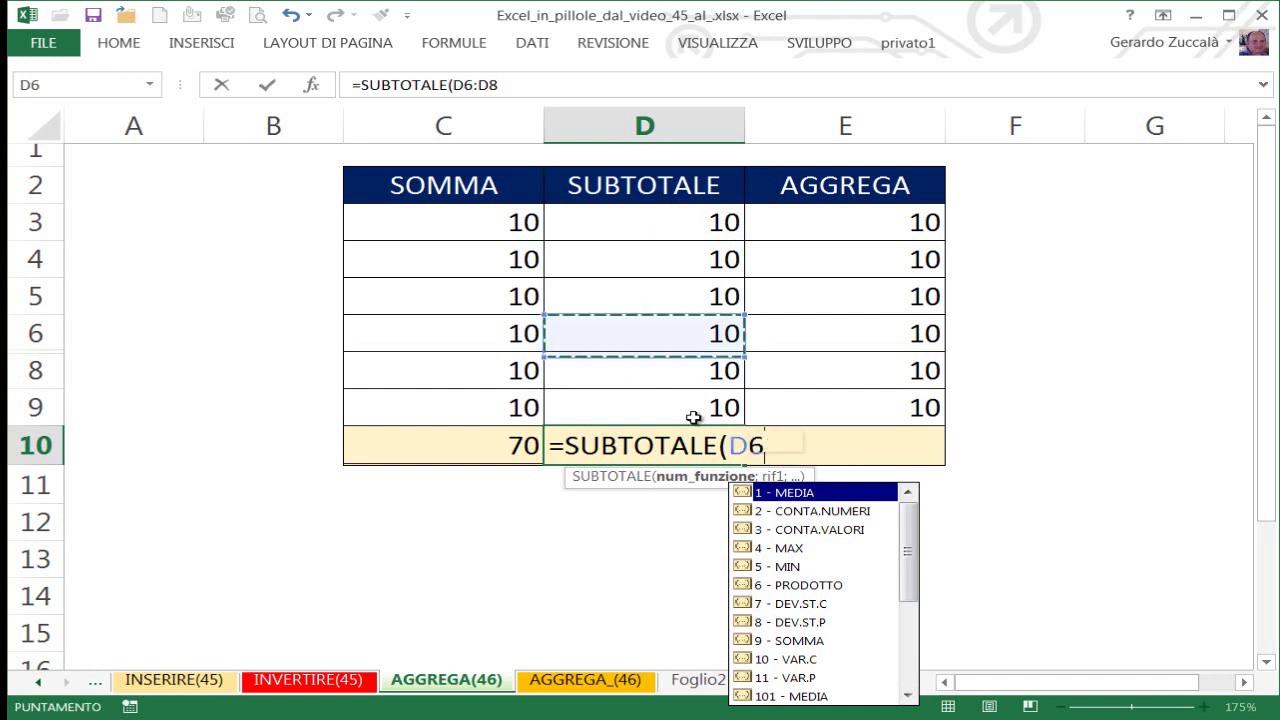
left_click(816, 445)
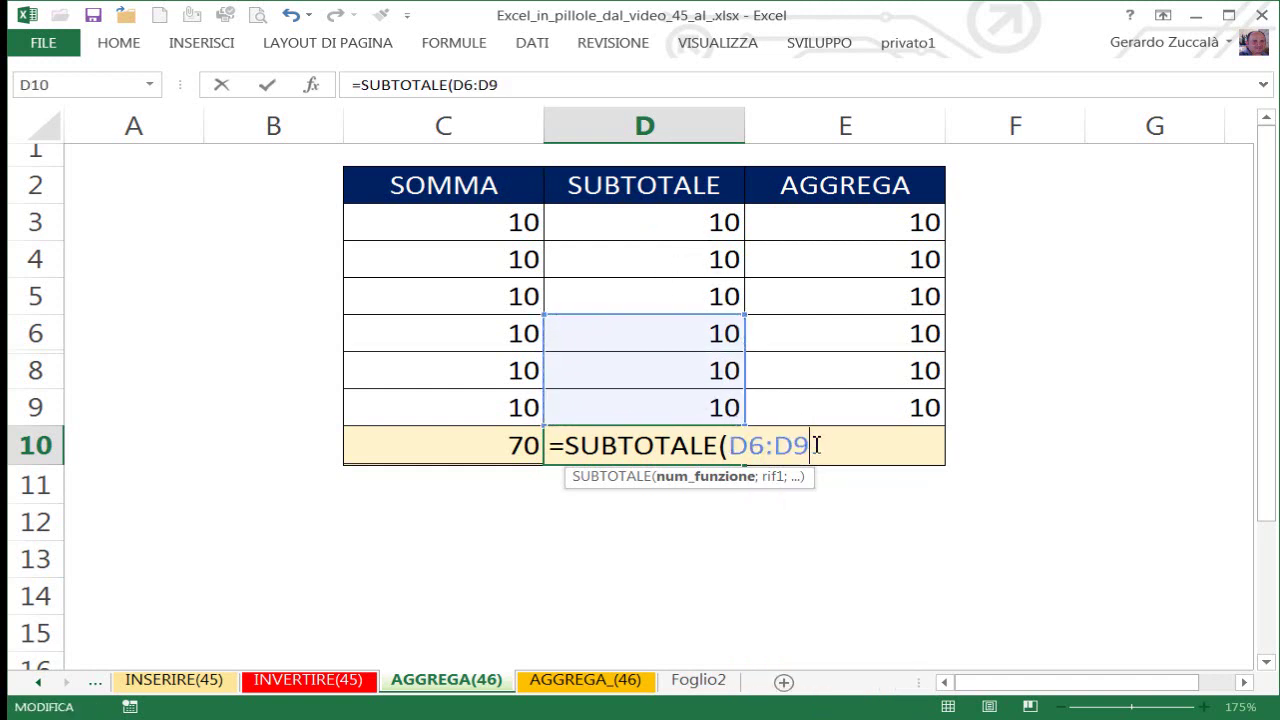
key("BackSpace")
key("BackSpace")
key("BackSpace")
key("BackSpace")
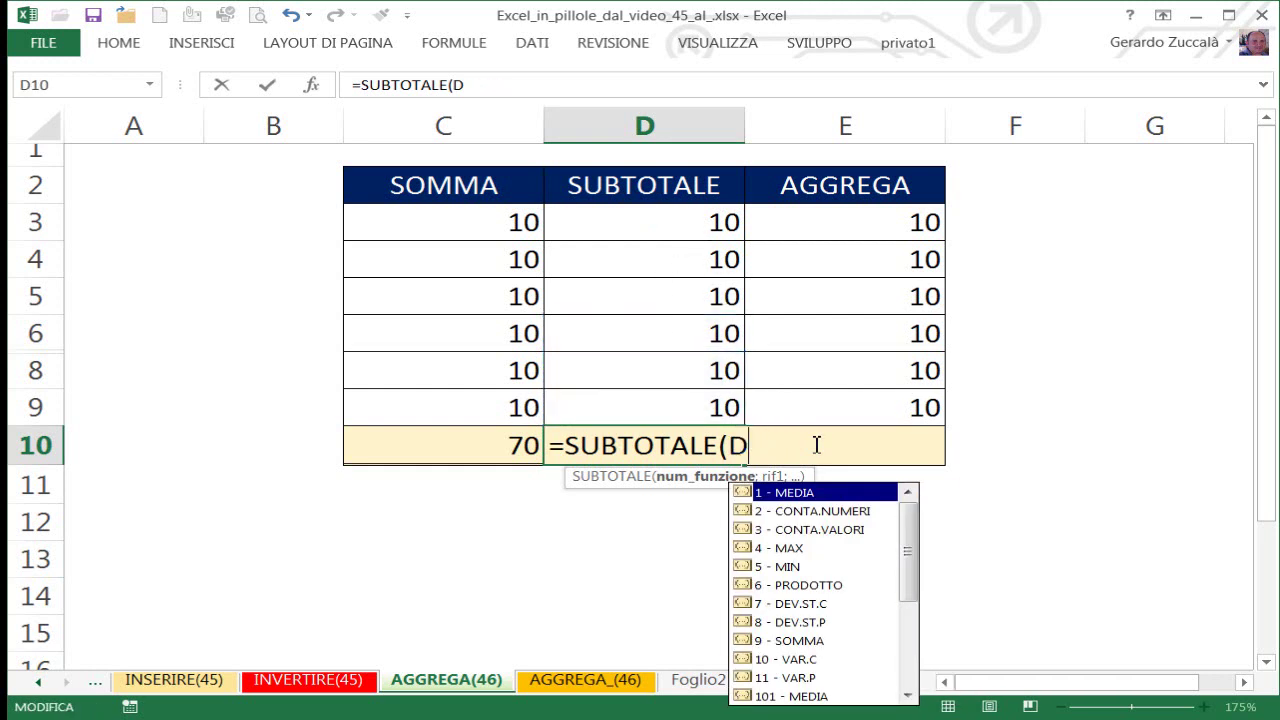
key("BackSpace")
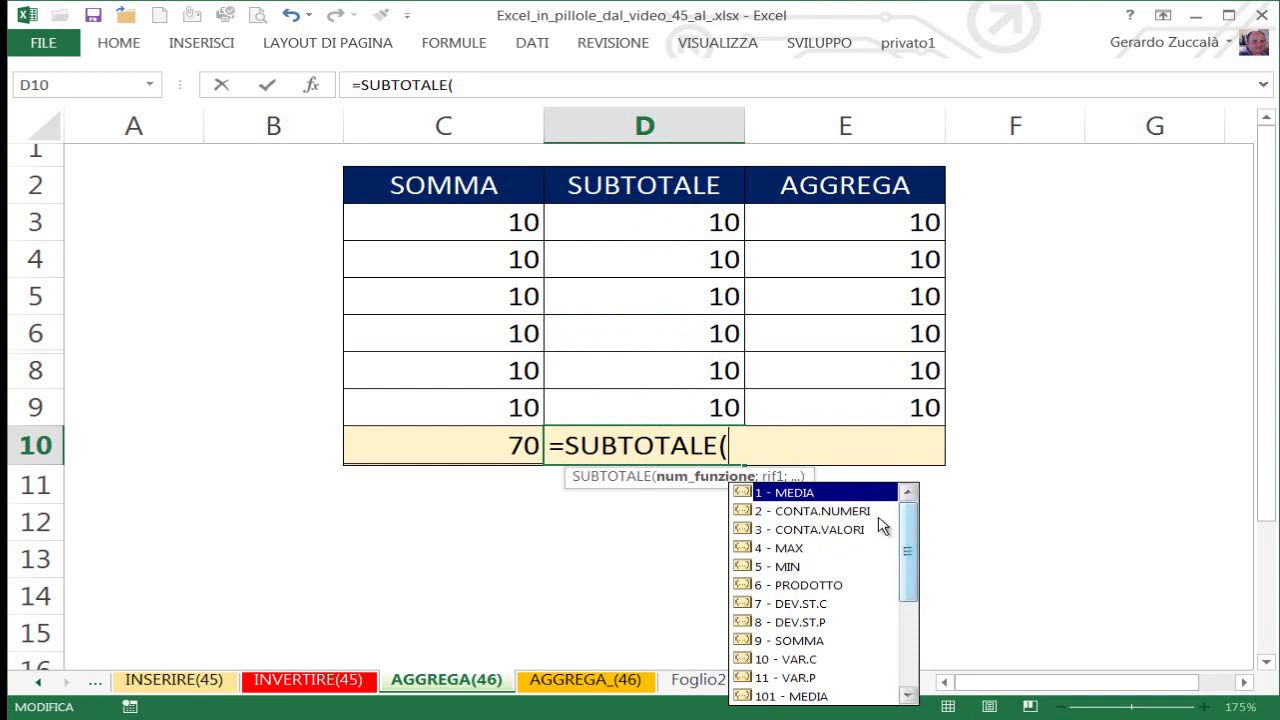
type("109")
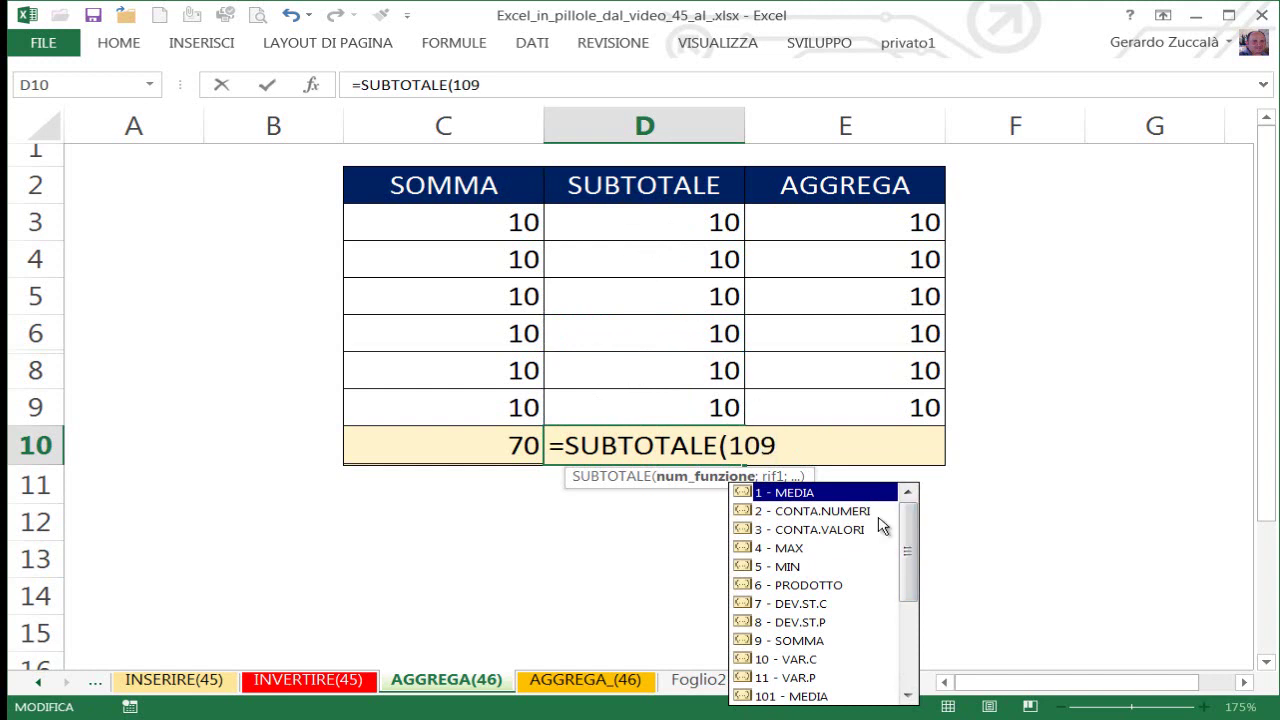
type(";")
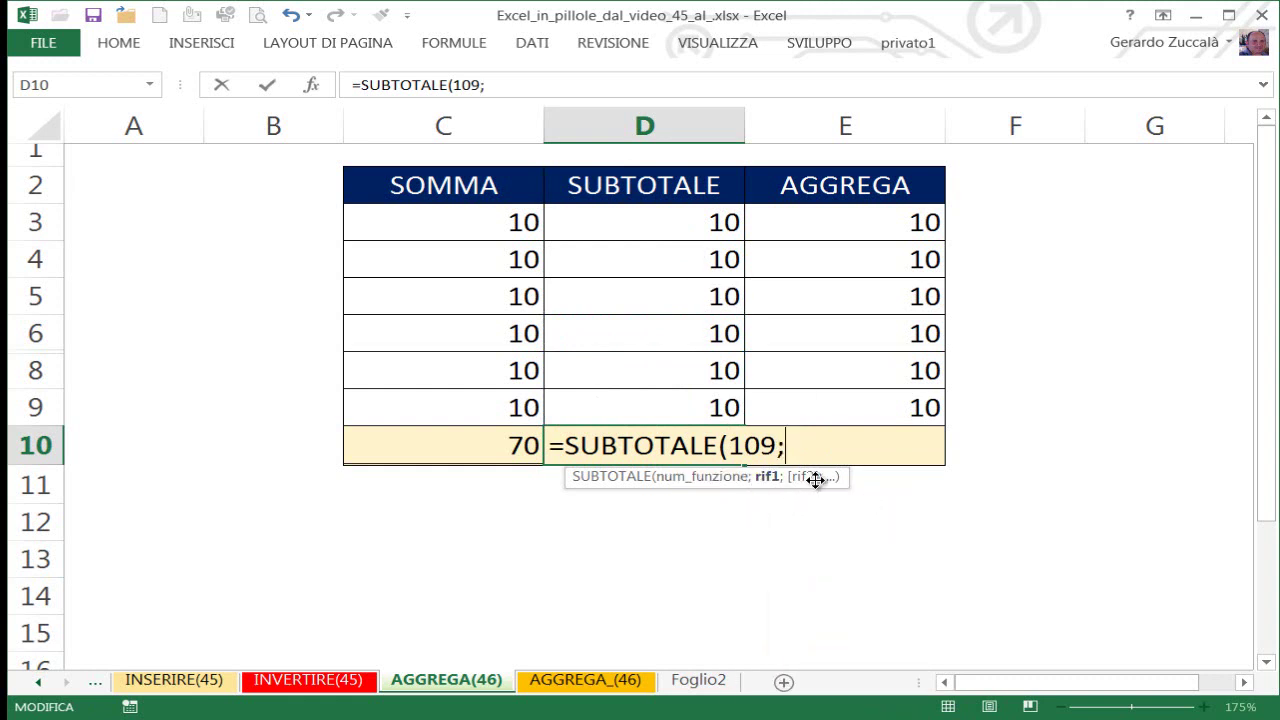
left_click_drag(706, 222, 691, 408)
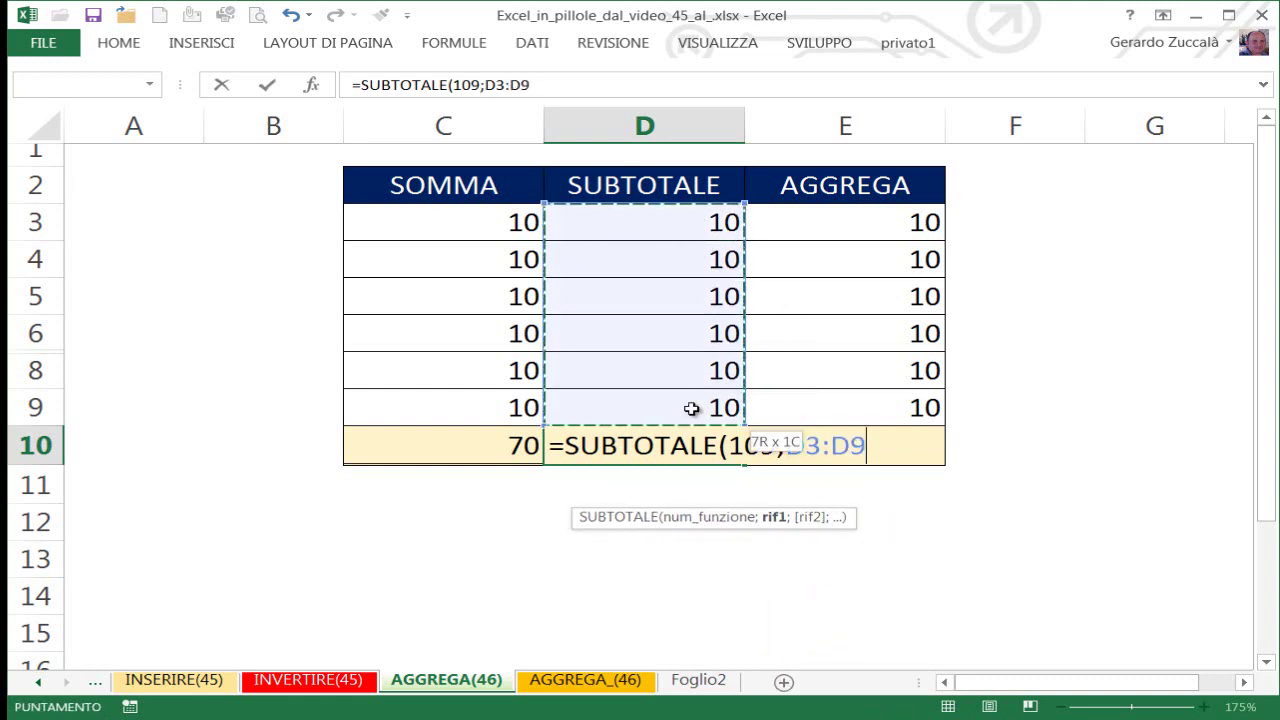
key("ctrl+Return")
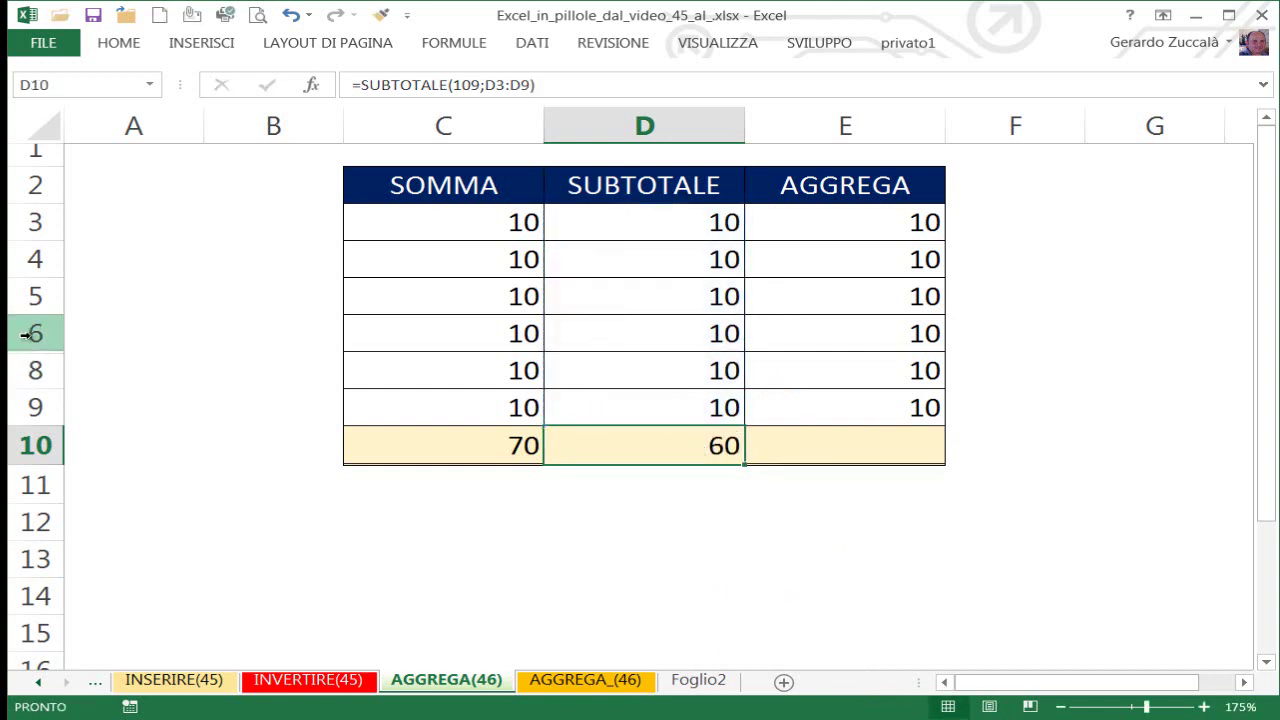
left_click_drag(26, 335, 30, 378)
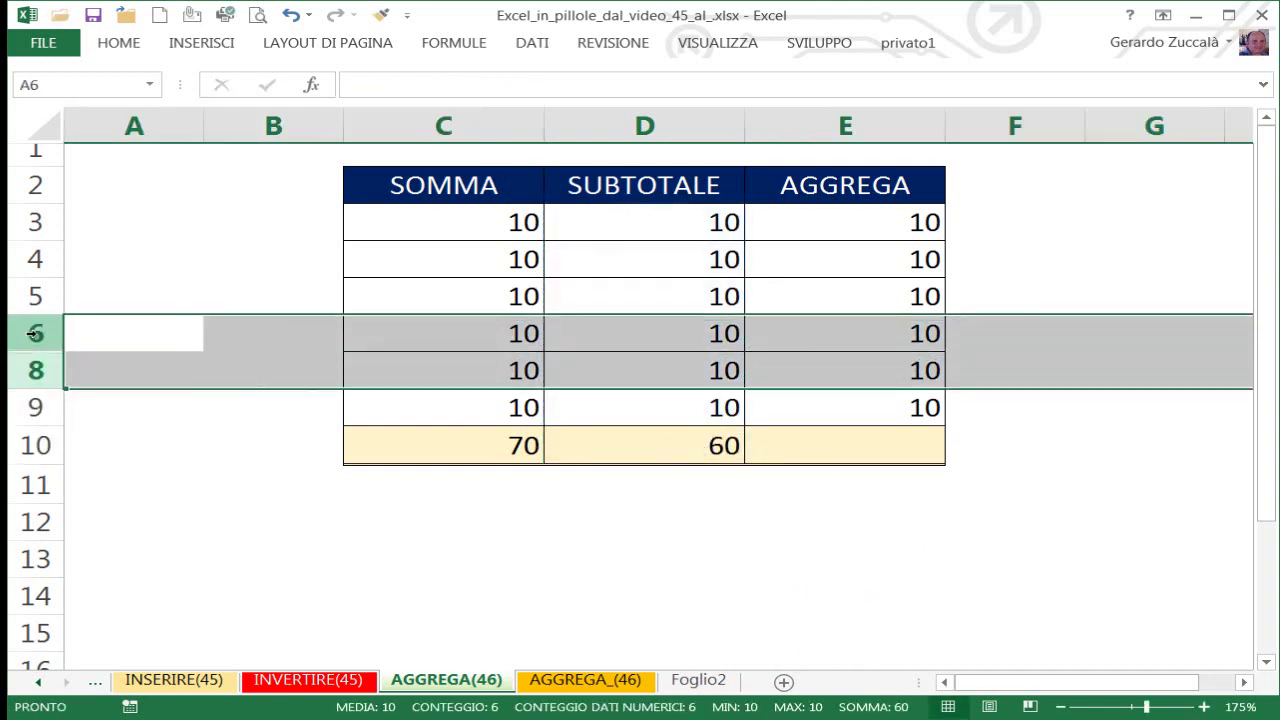
left_click(104, 365)
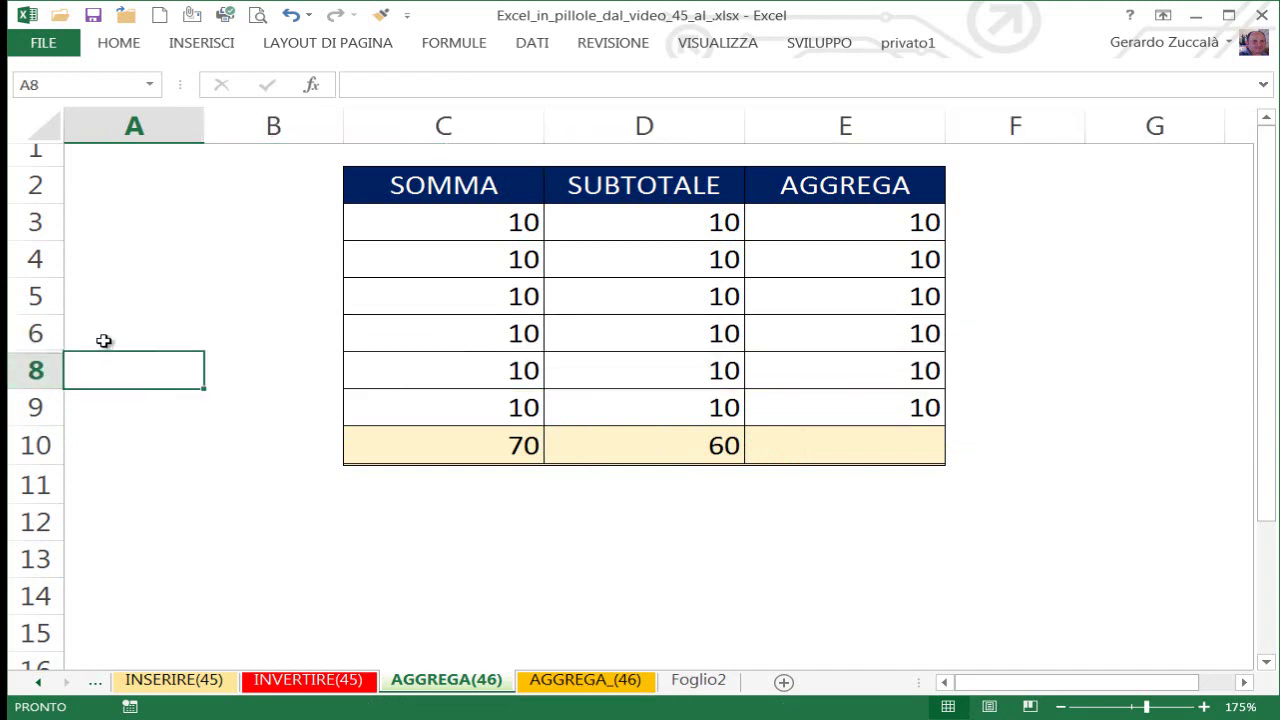
left_click_drag(104, 341, 107, 372)
key("ctrl+shift+9")
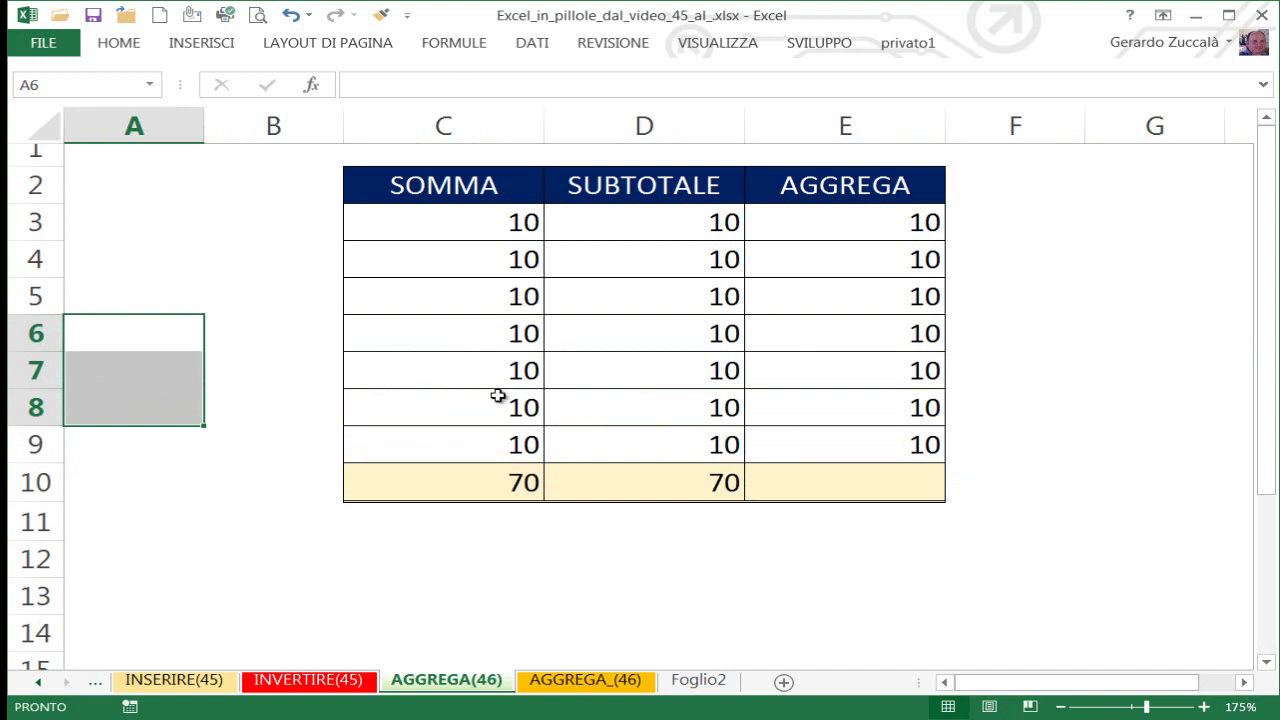
left_click(145, 375)
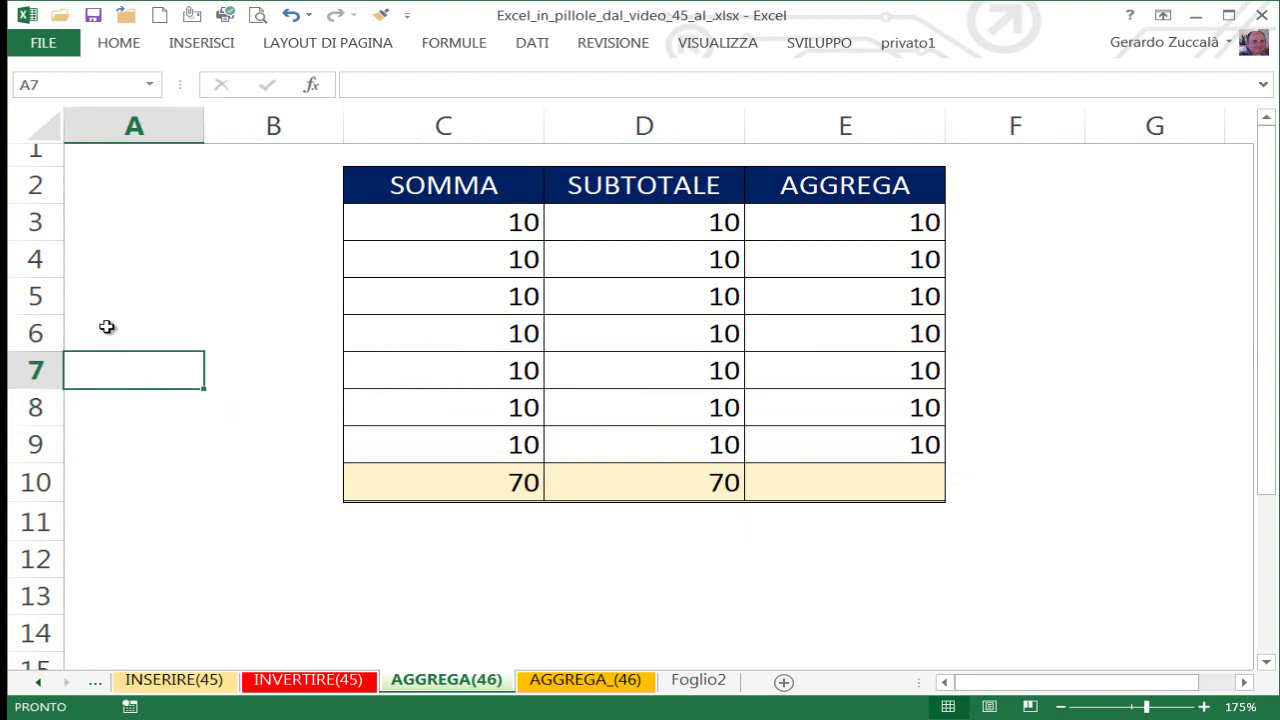
left_click_drag(106, 326, 106, 405)
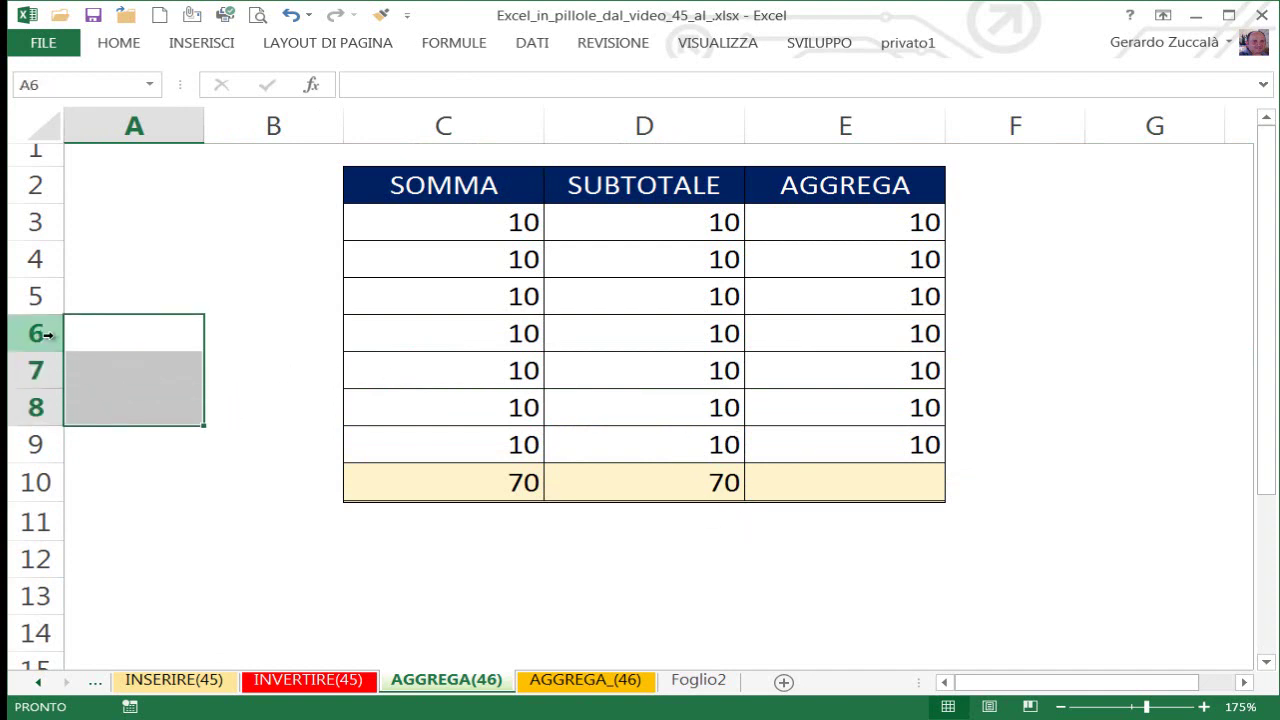
left_click_drag(288, 340, 299, 411)
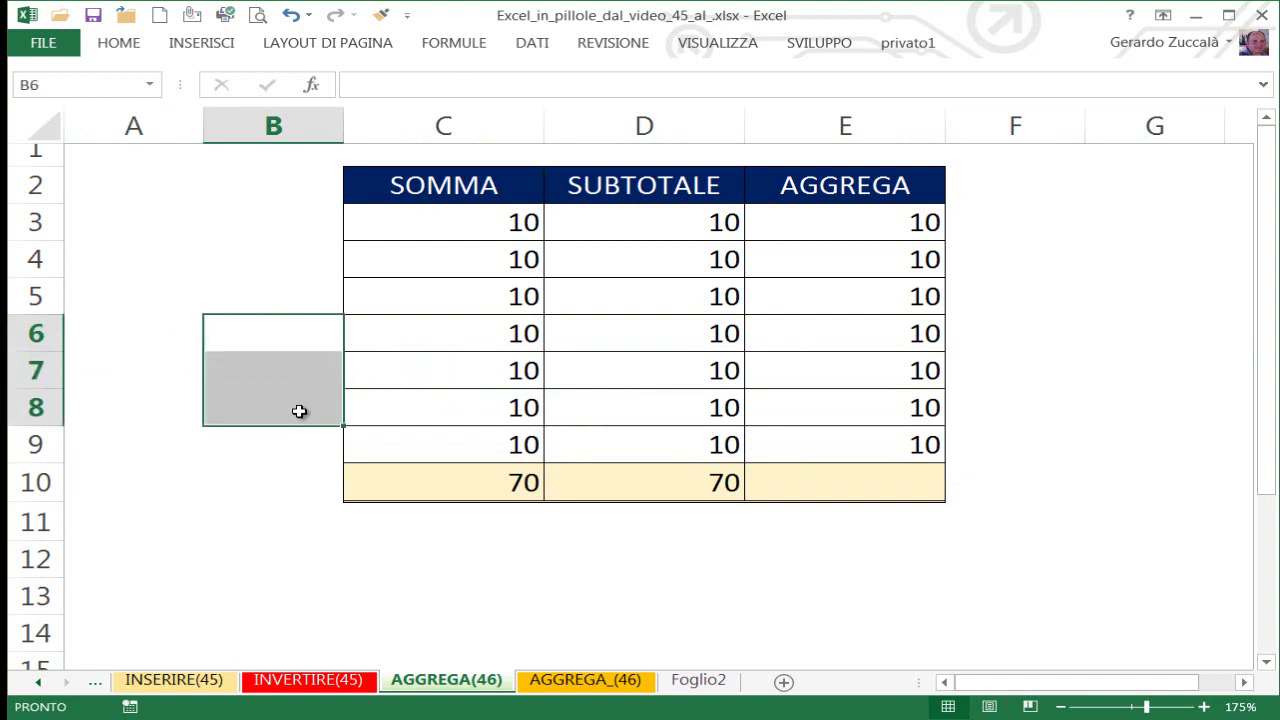
key("ctrl+9")
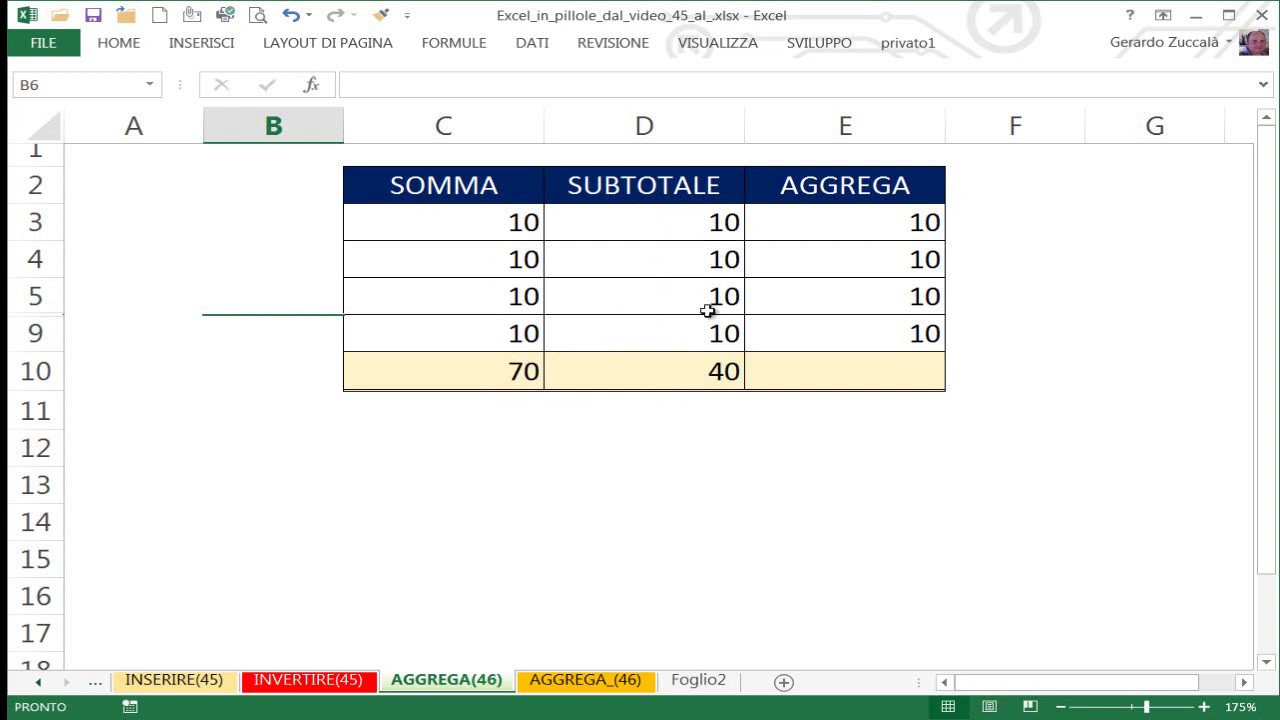
key("ctrl+z")
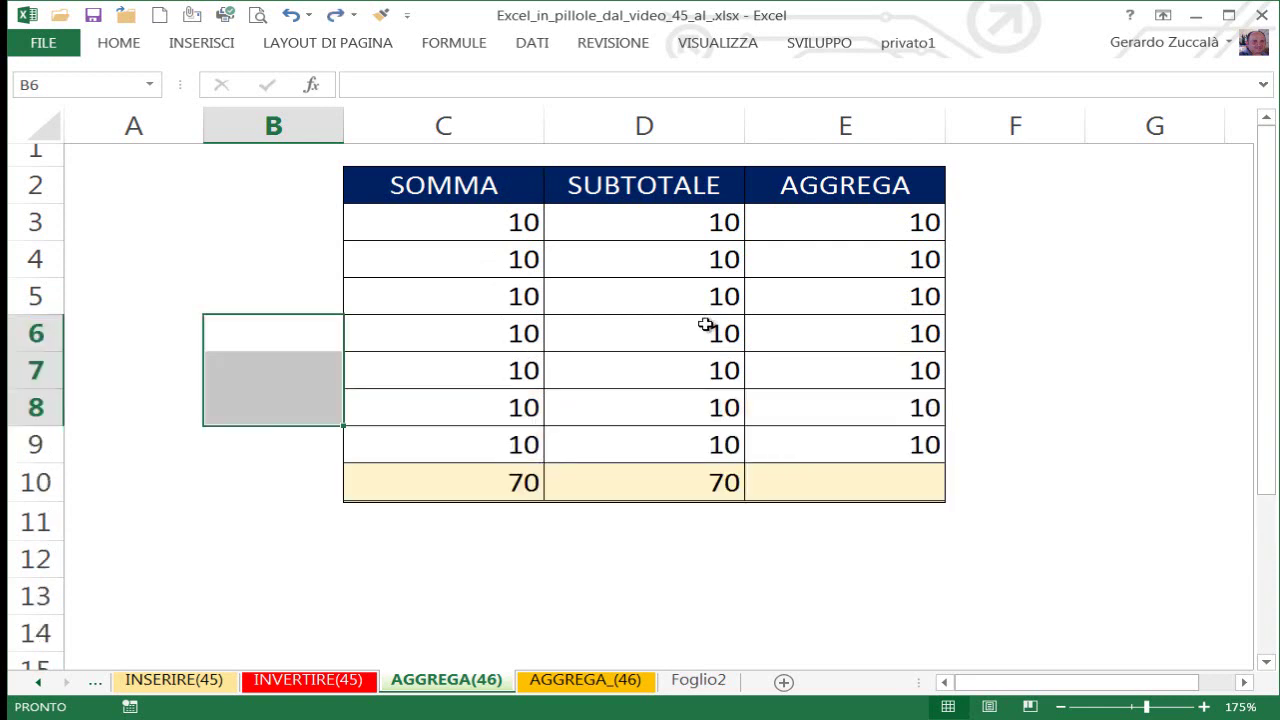
key("ctrl+z")
left_click(711, 444)
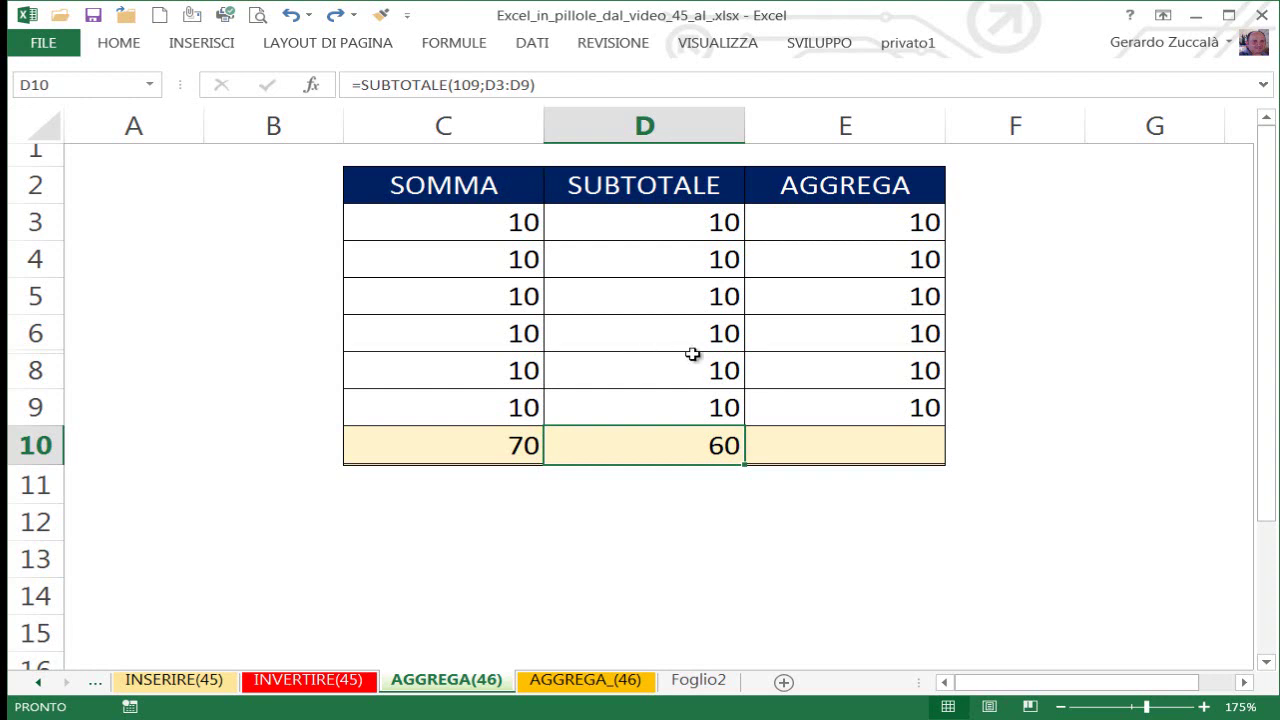
Step: Begin =AGGREGA(9; in E10, choosing function 9 (SOMMA) from the suggestion list
left_click(912, 453)
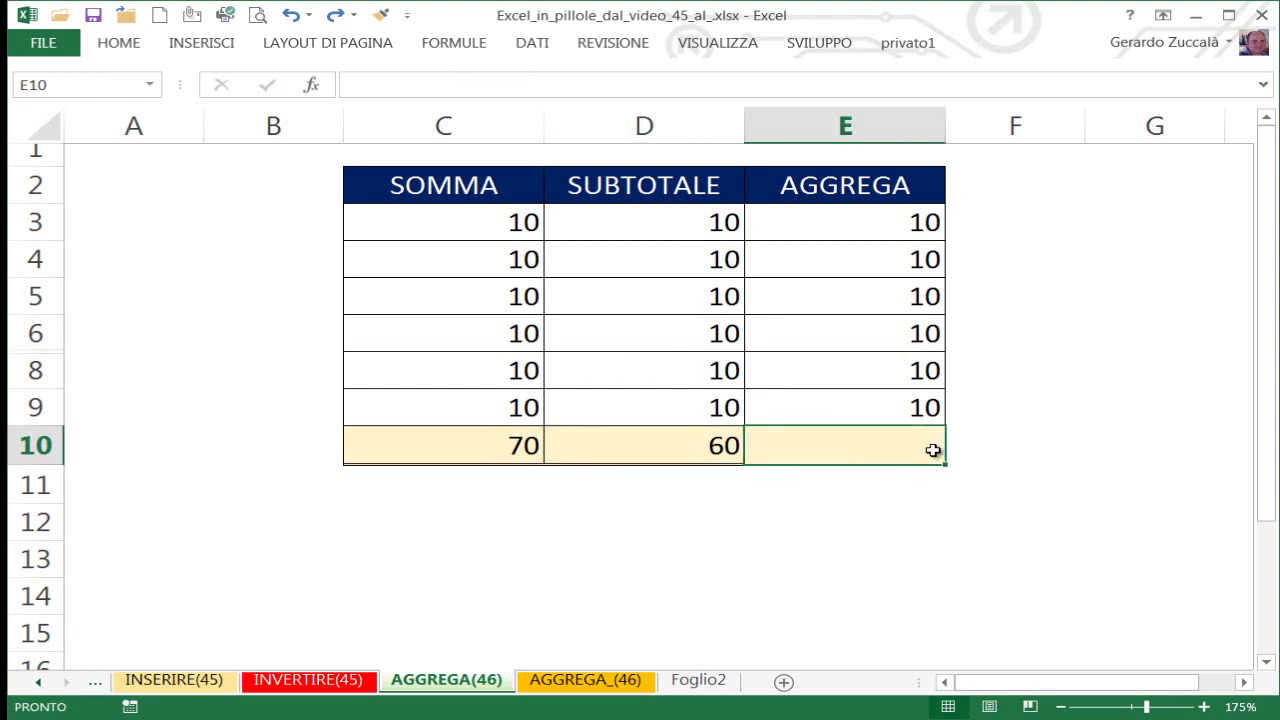
type("=a")
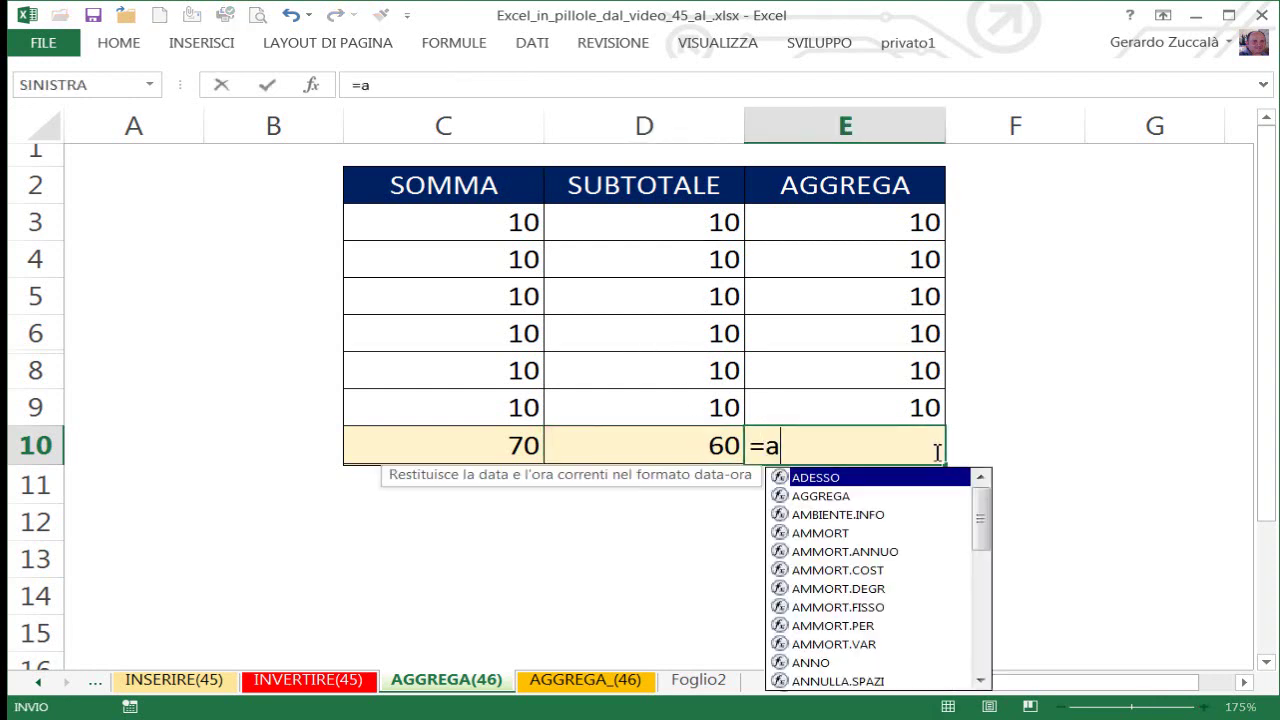
type("ggr")
key("Tab")
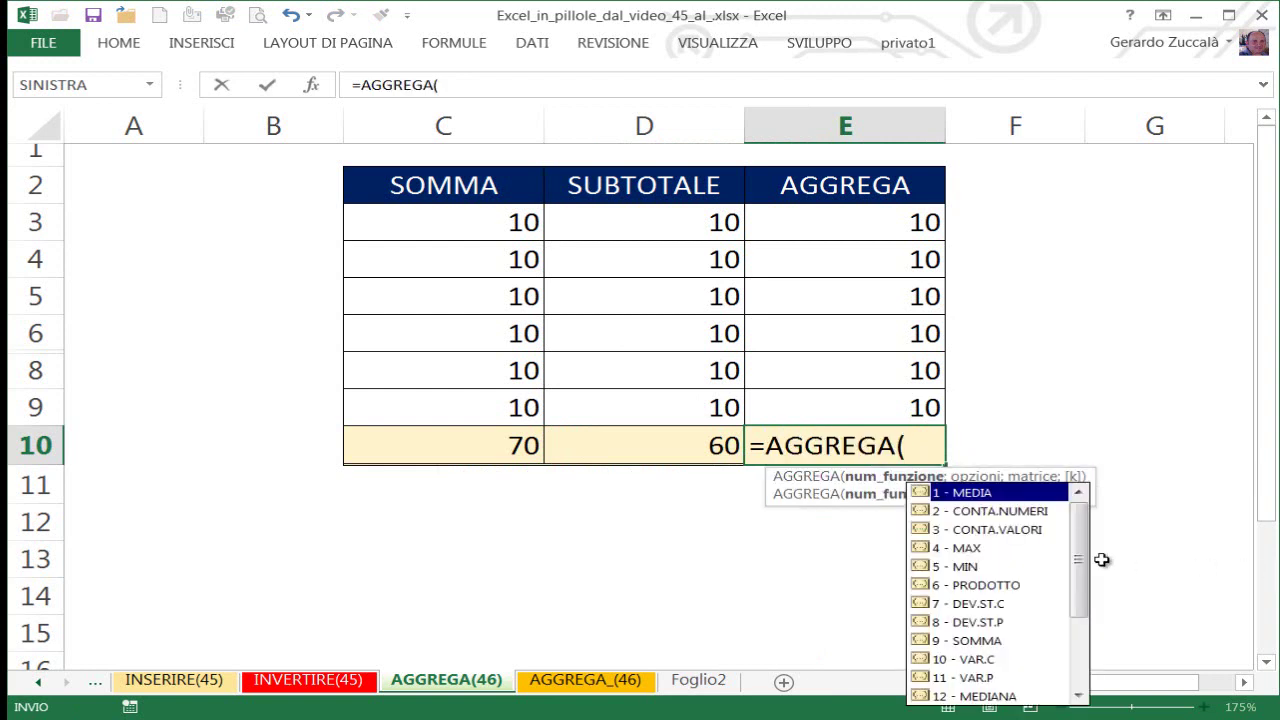
mouse_move(1080, 543)
left_mouse_down()
mouse_move(1078, 640)
mouse_move(1077, 543)
left_mouse_up()
left_click_drag(1080, 478, 833, 516)
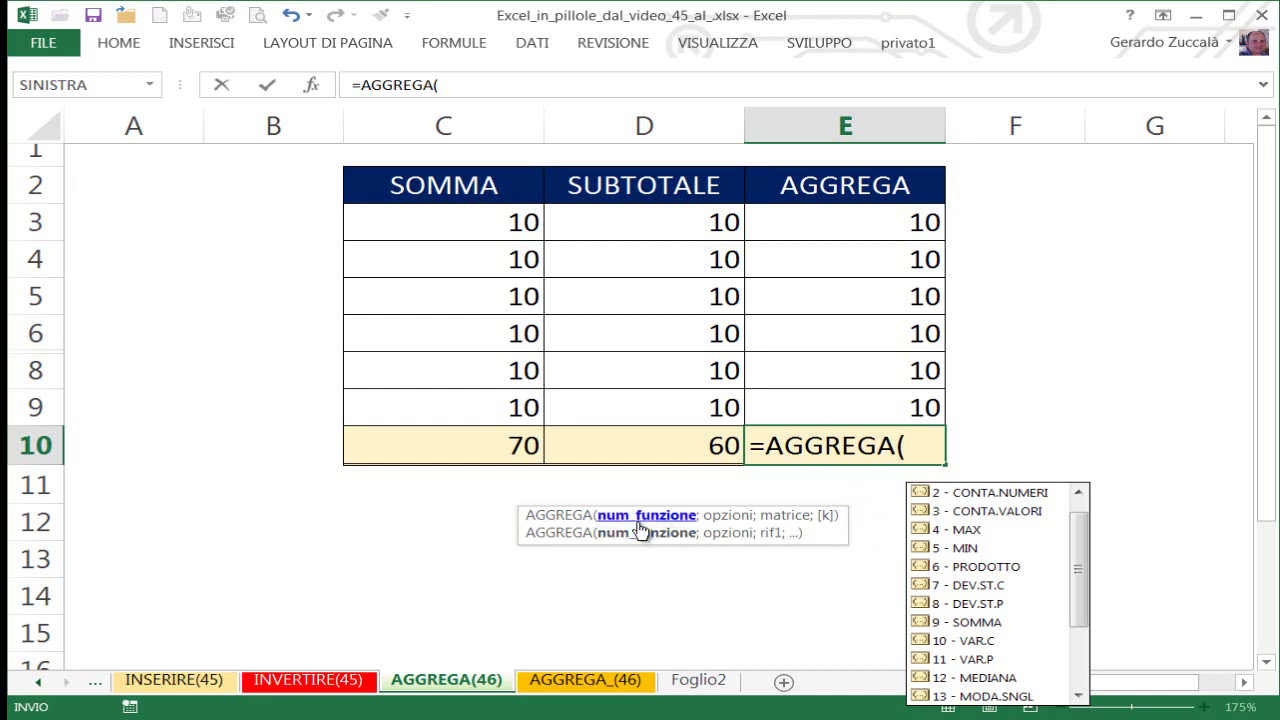
left_click_drag(1080, 546, 1080, 556)
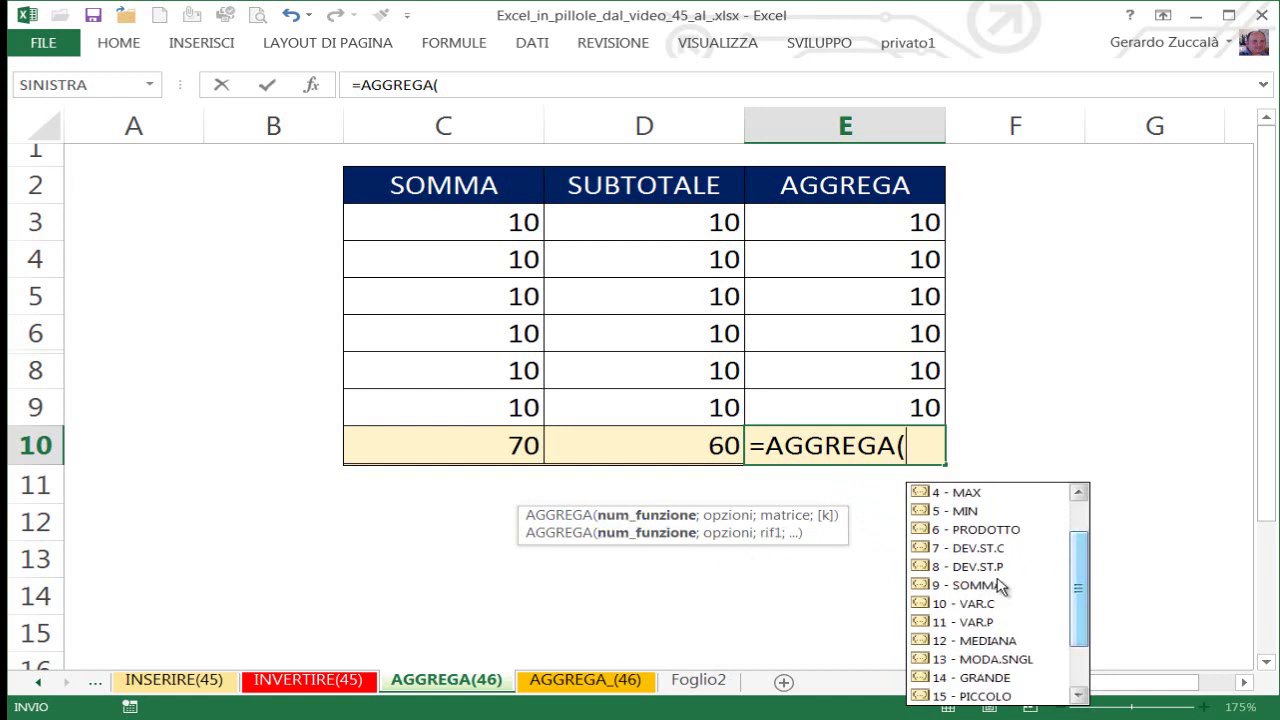
double_click(984, 588)
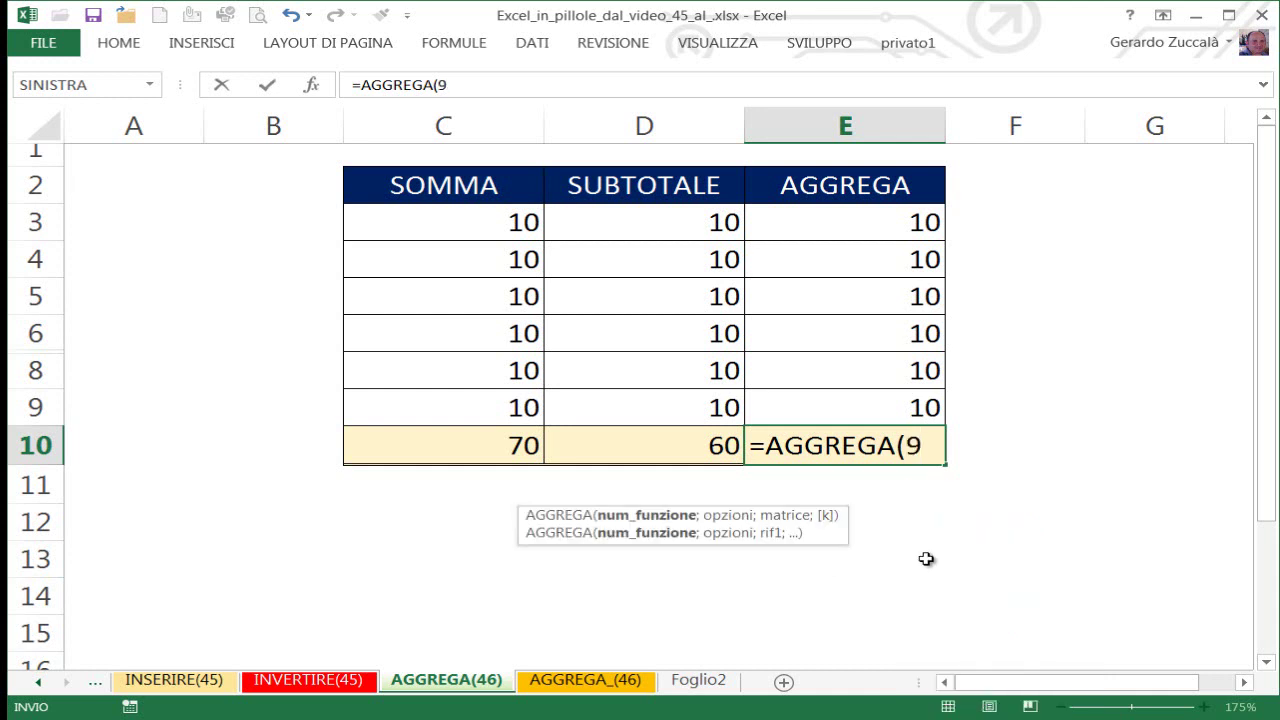
type(";")
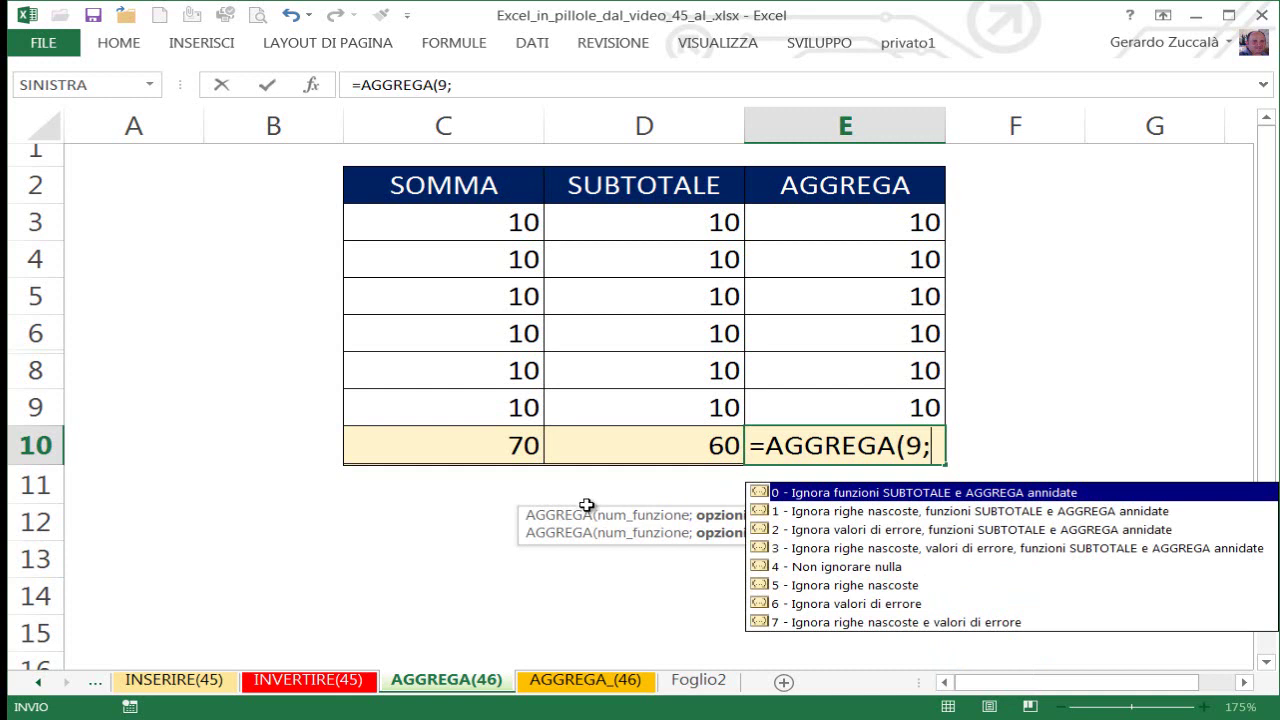
Step: Finish E10 as =AGGREGA(9;5;E3:E9), ignoring hidden rows to return 60
left_click_drag(523, 532, 318, 525)
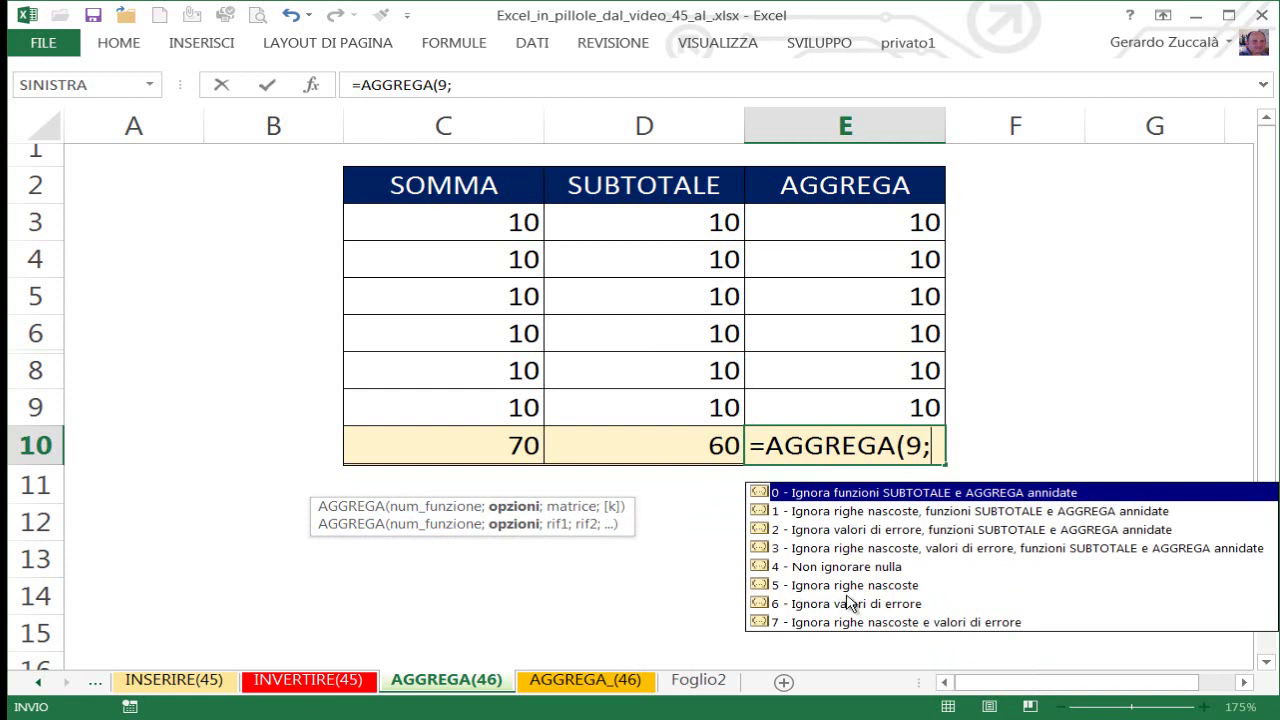
type("5")
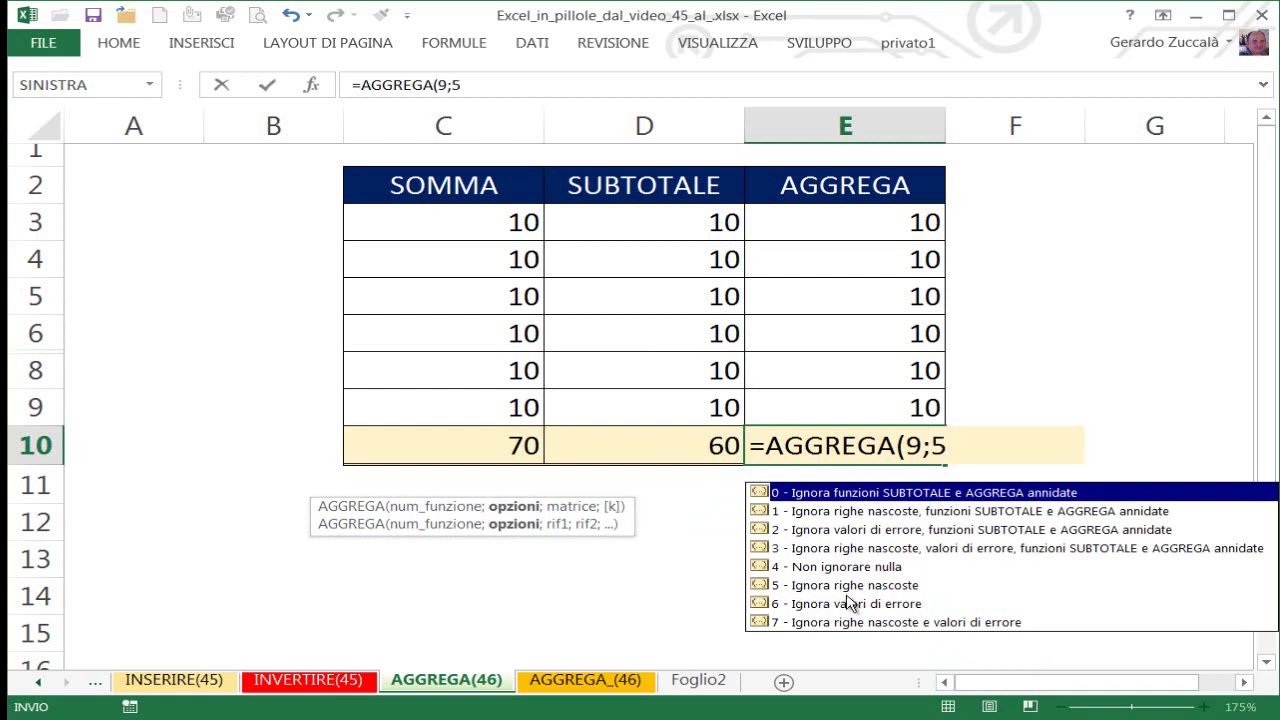
type(";")
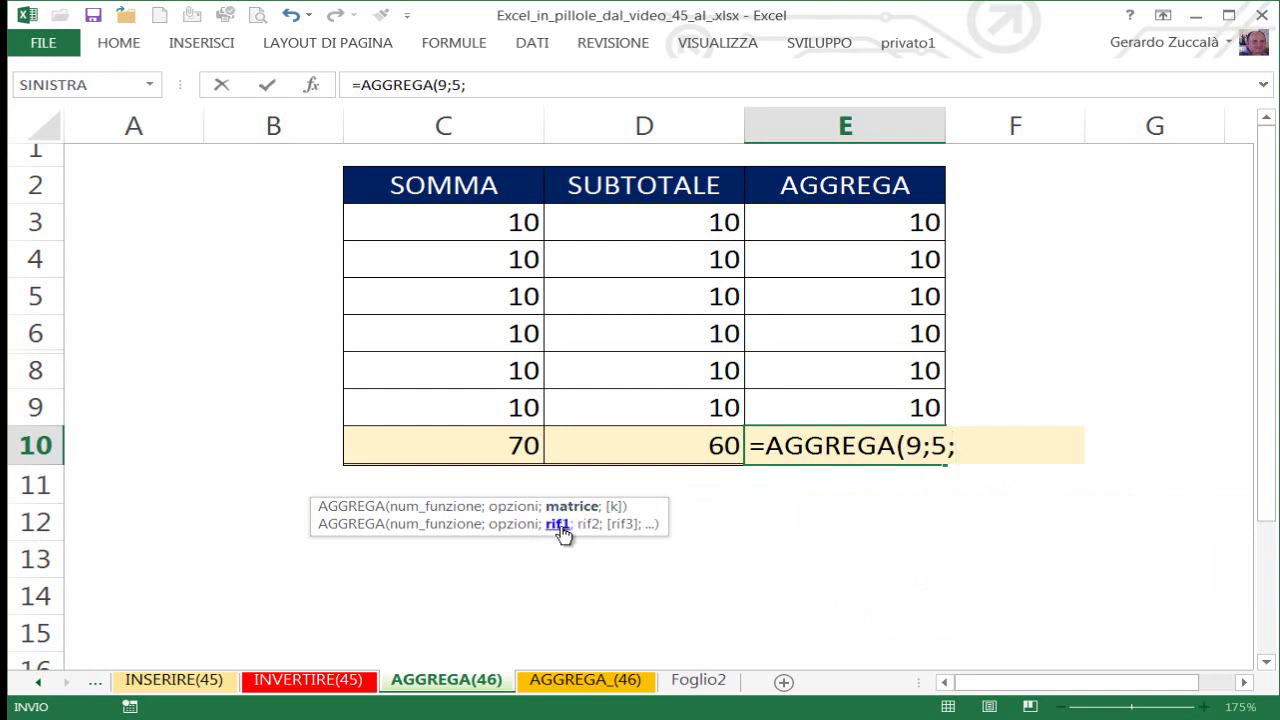
left_click_drag(864, 220, 868, 404)
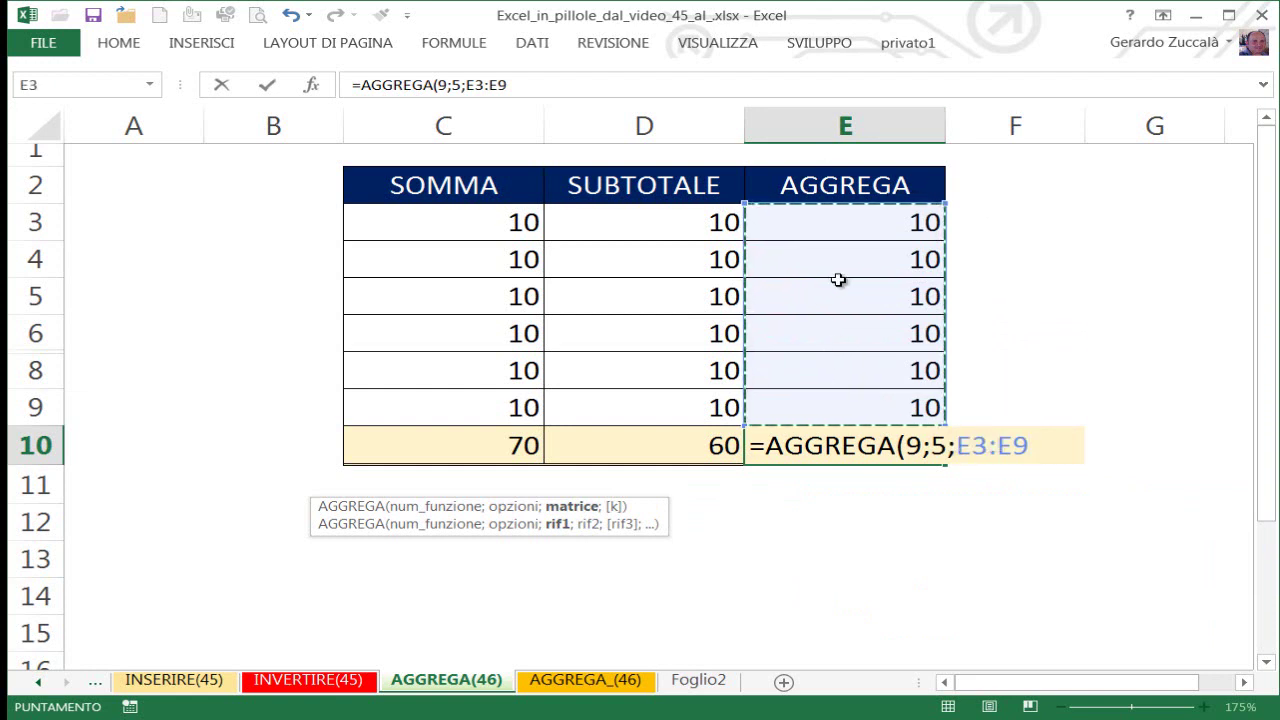
type(")")
key("ctrl+Return")
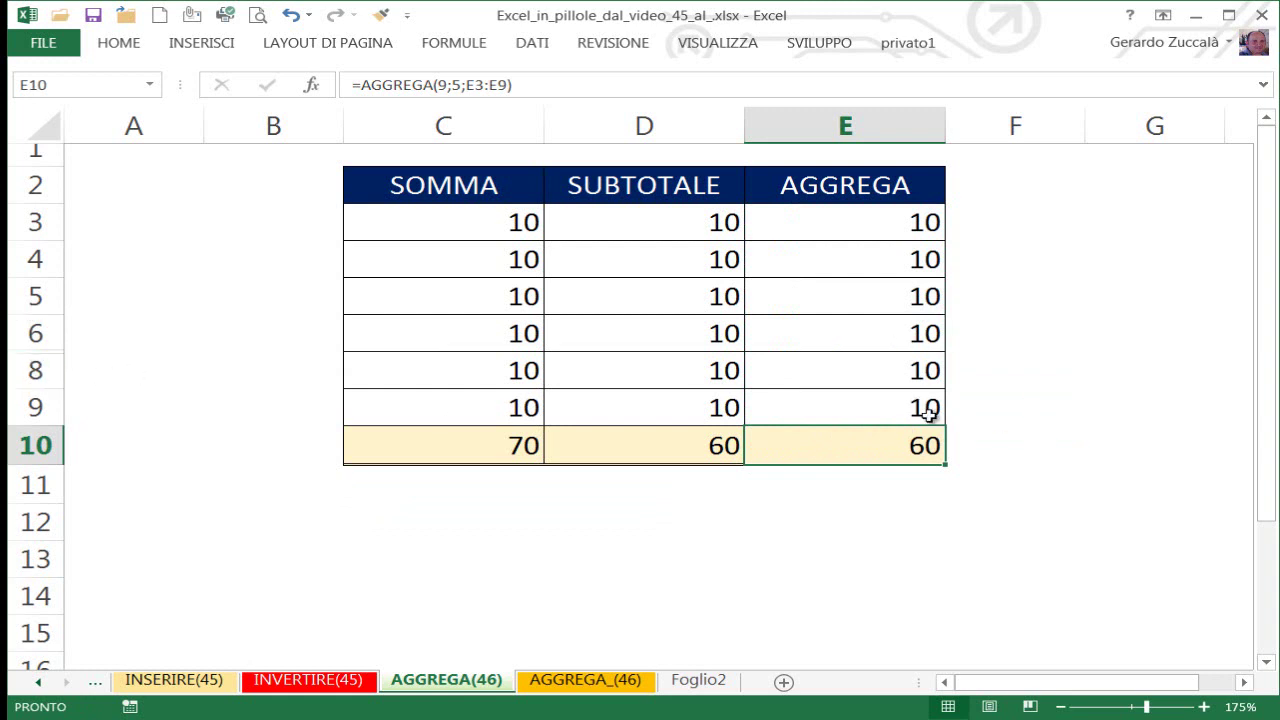
Step: Hide rows 6–8 to compare totals, undo it, then clear the AGGREGA formula from E10
left_click_drag(140, 337, 127, 371)
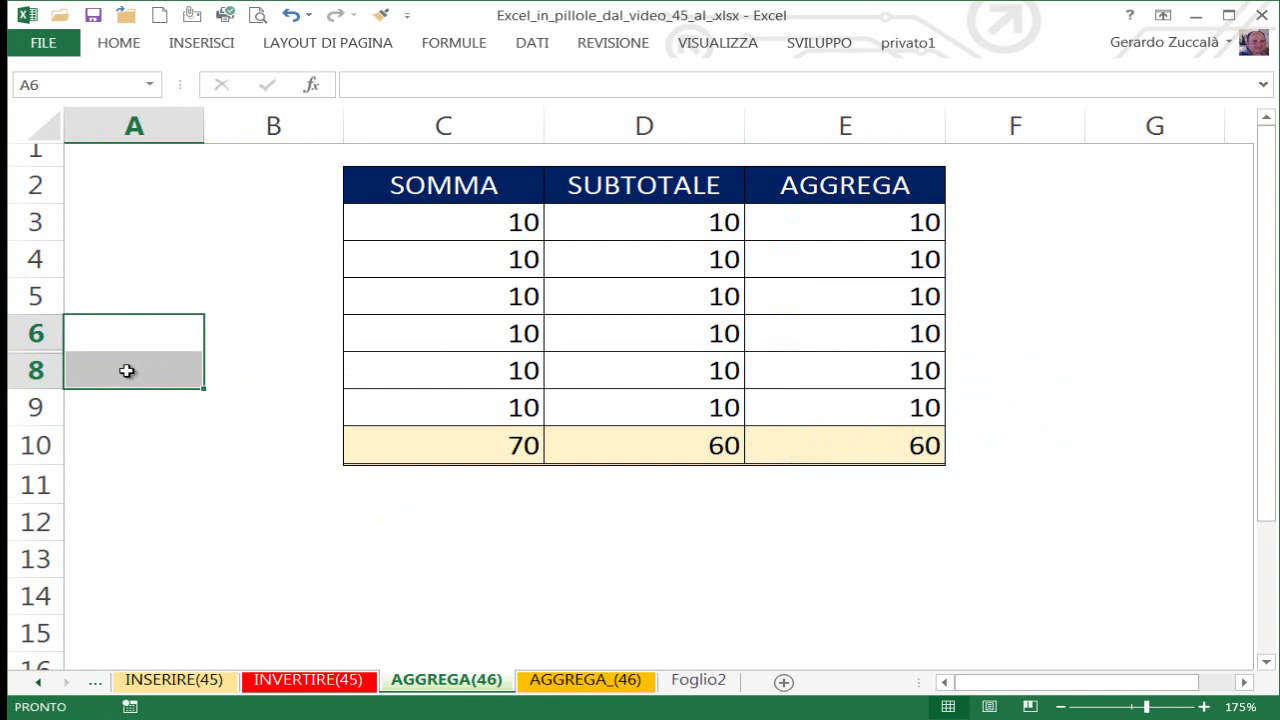
key("ctrl+9")
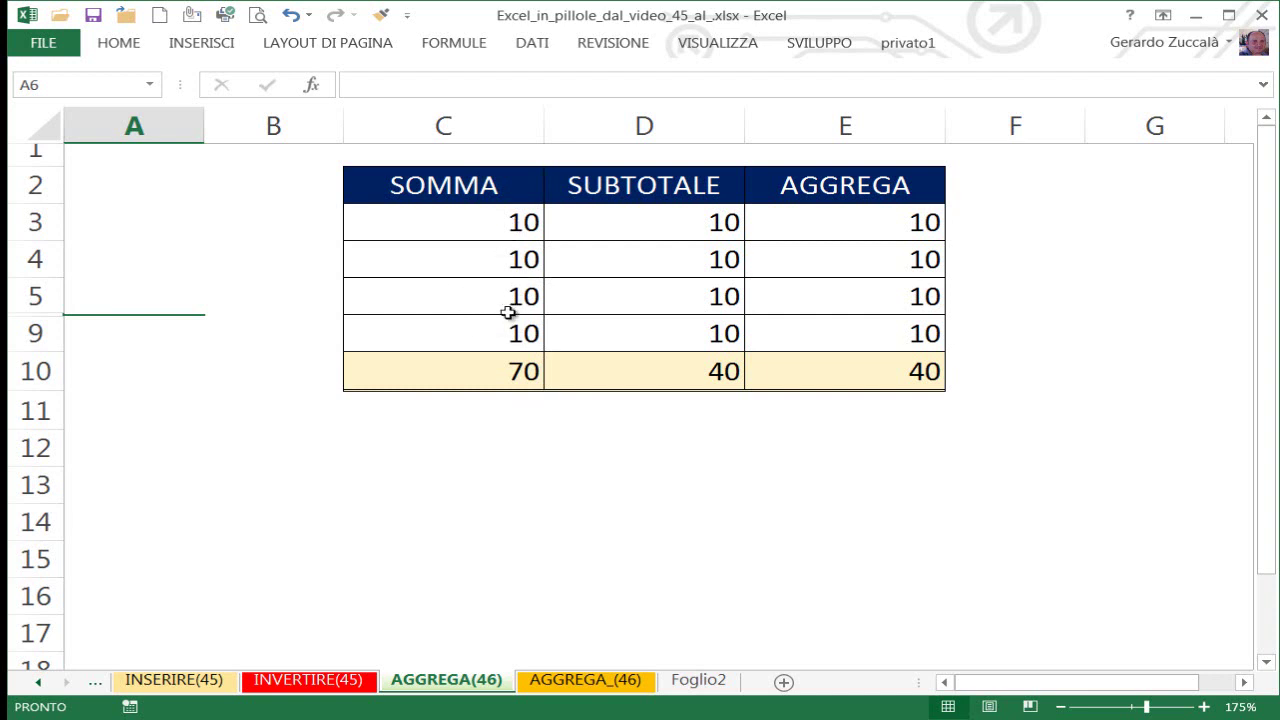
key("ctrl+z")
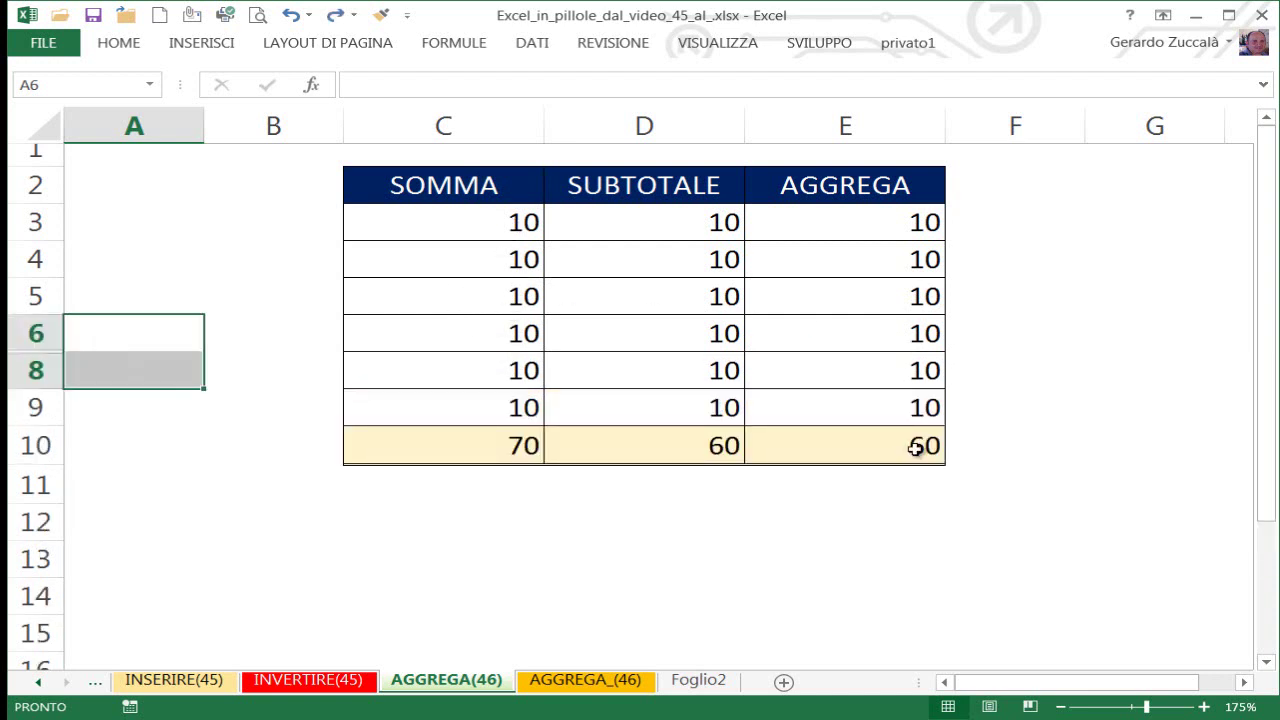
left_click(915, 450)
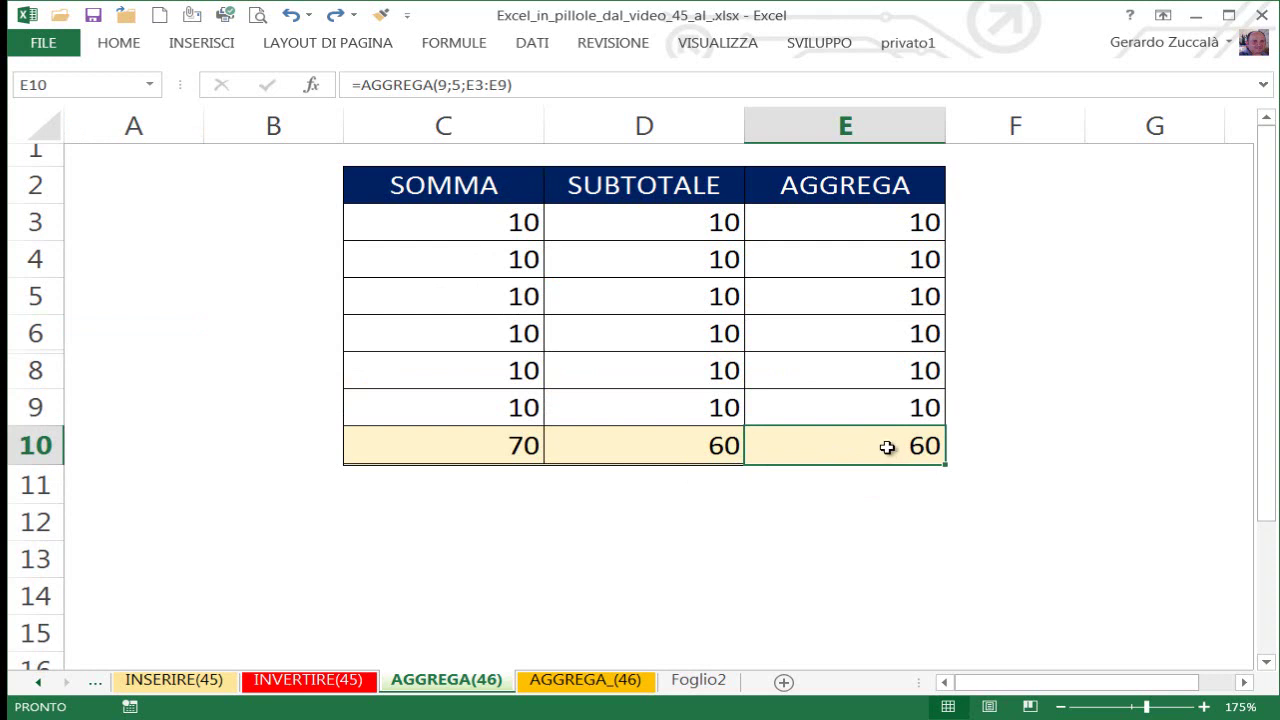
key("Delete")
left_click(921, 331)
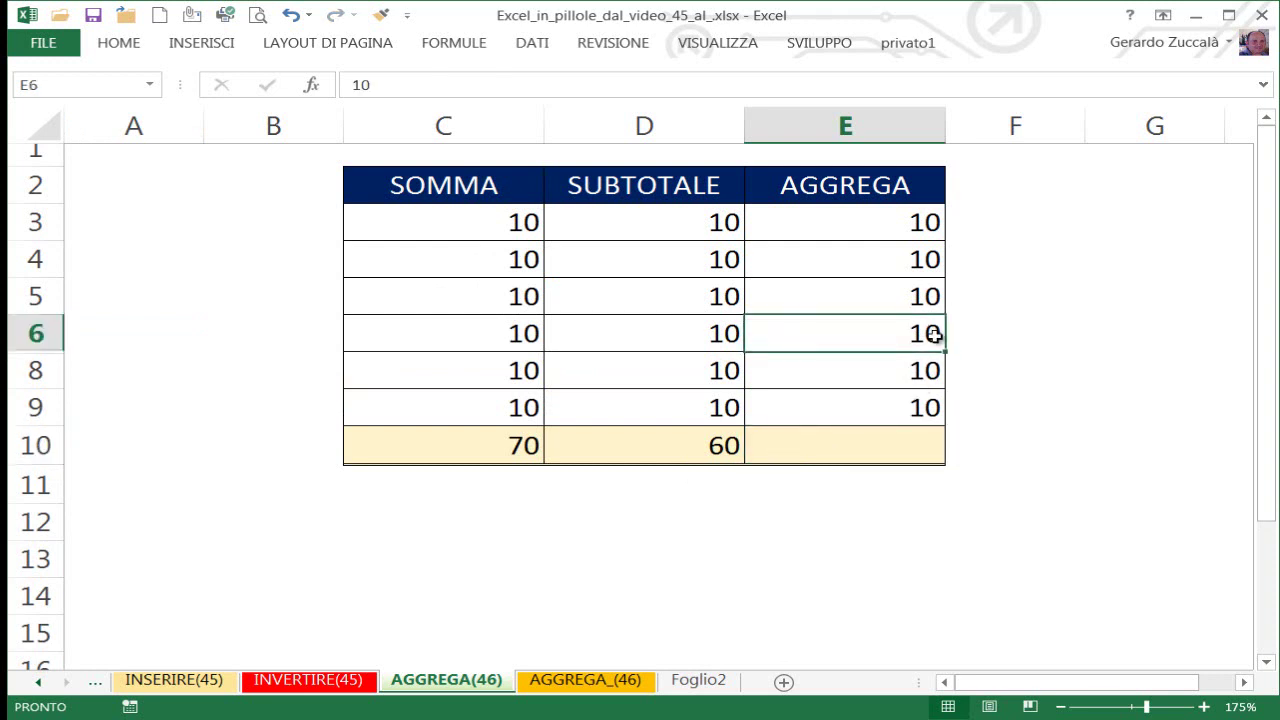
Step: Enter a #N/D error in E6 and begin an AGGREGA formula in E10
type("#")
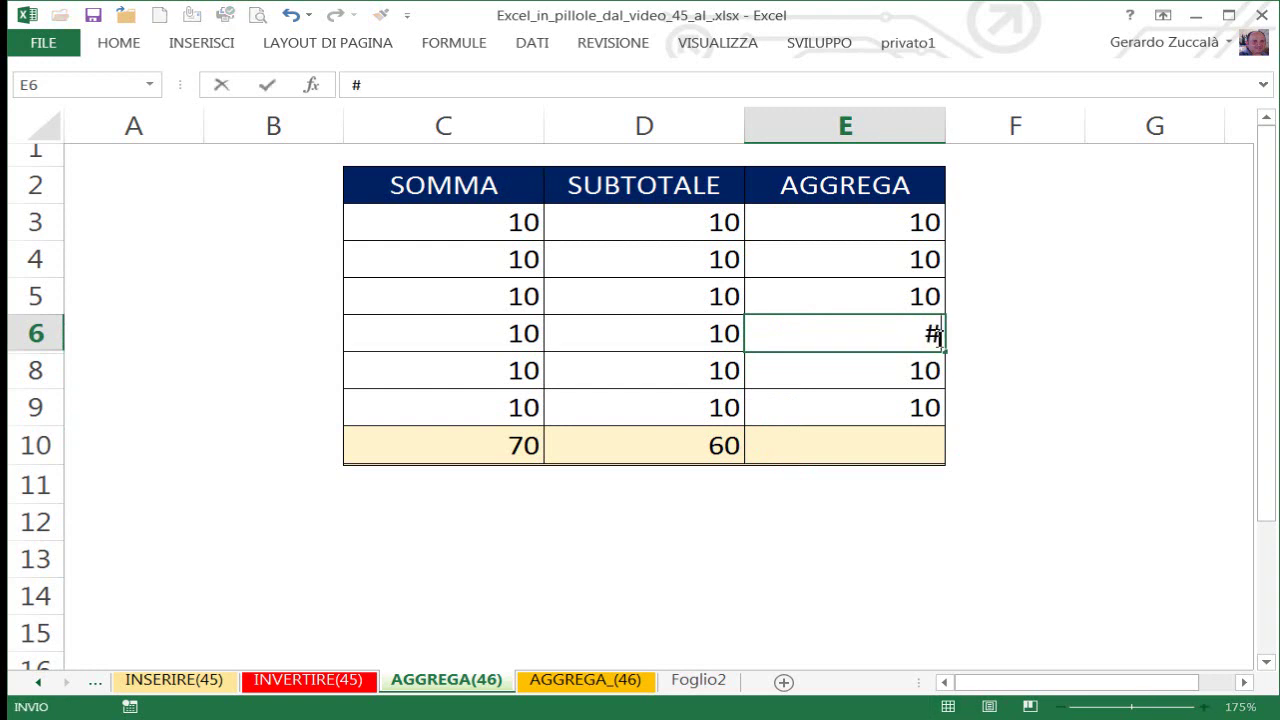
type("n/")
type("d")
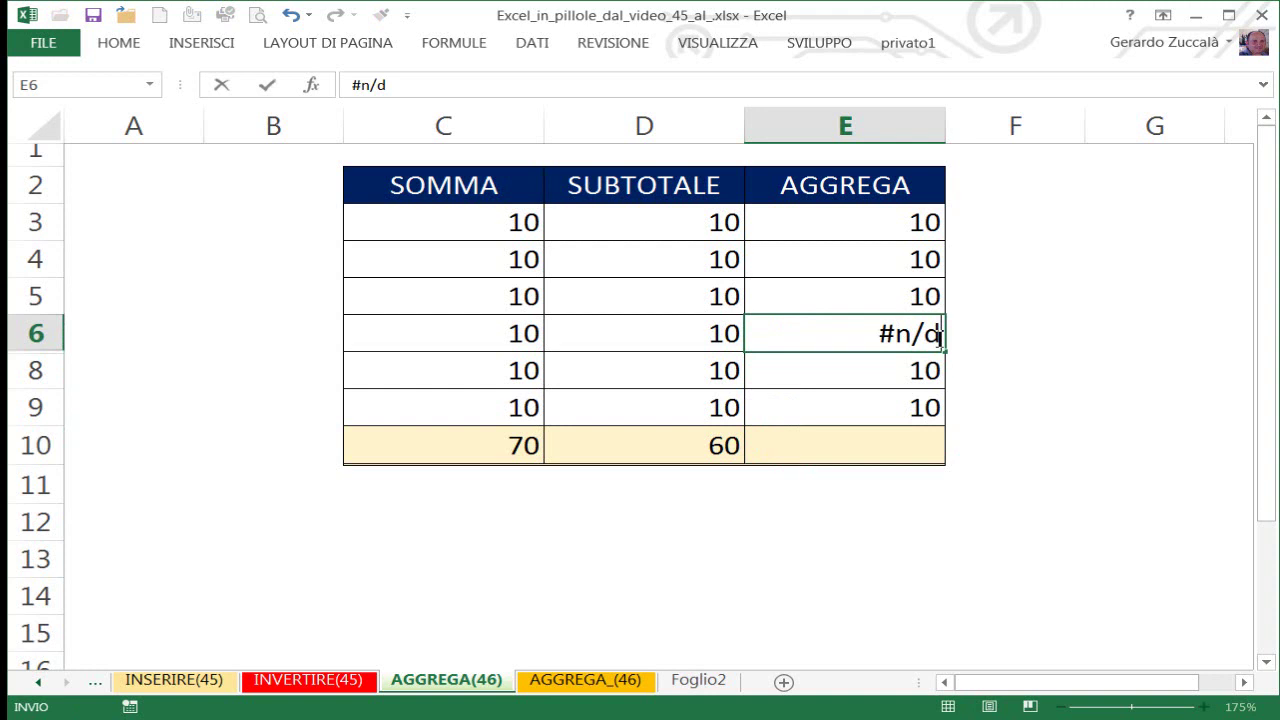
key("ctrl+Return")
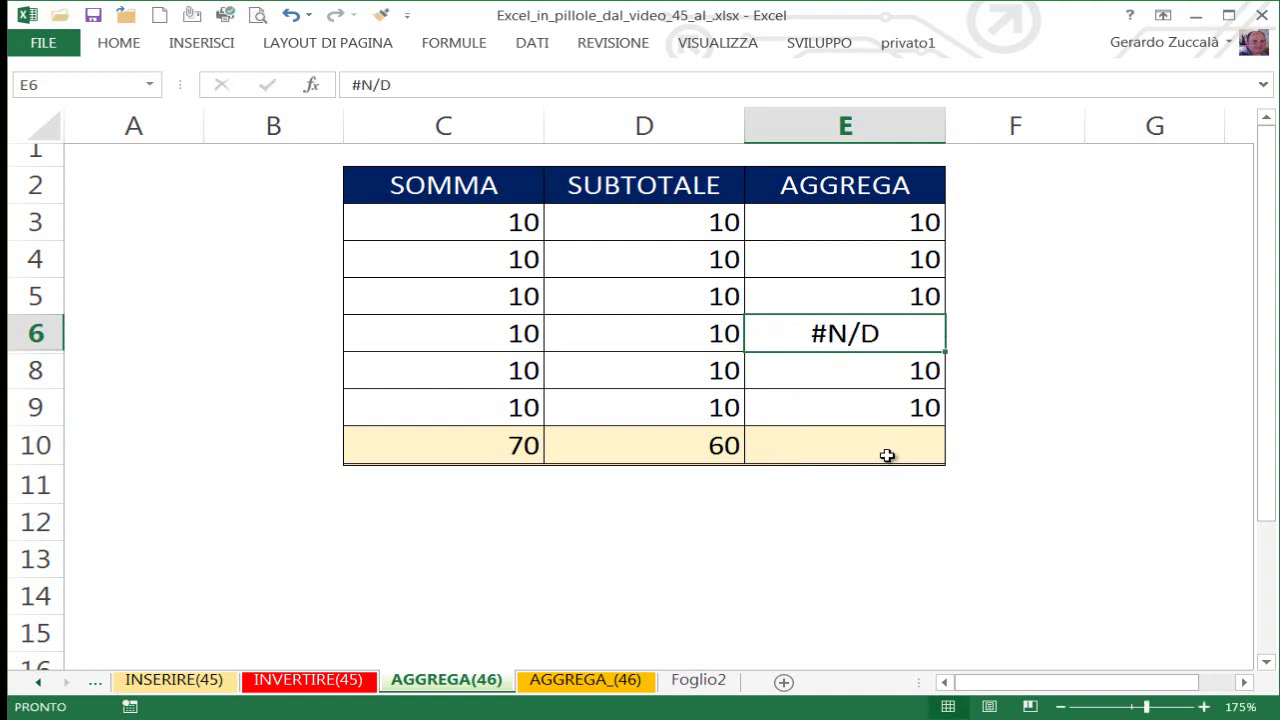
left_click(887, 455)
type("=a")
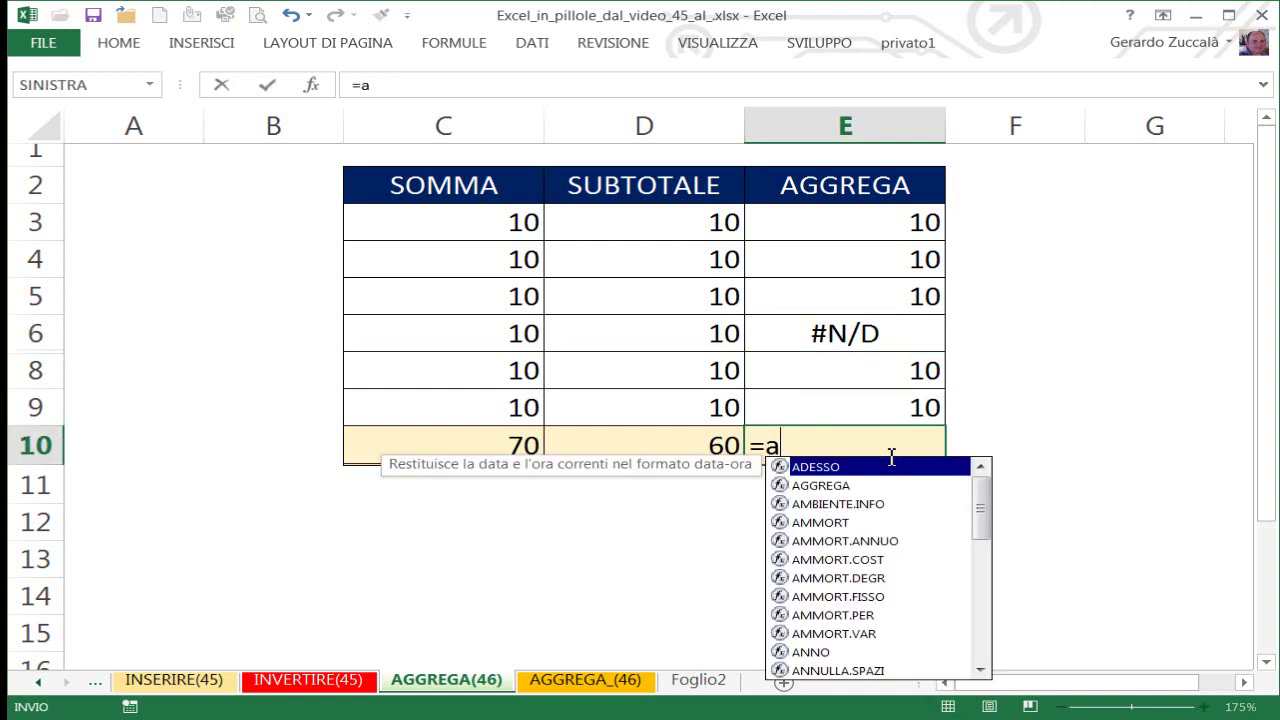
type("ggre")
key("Tab")
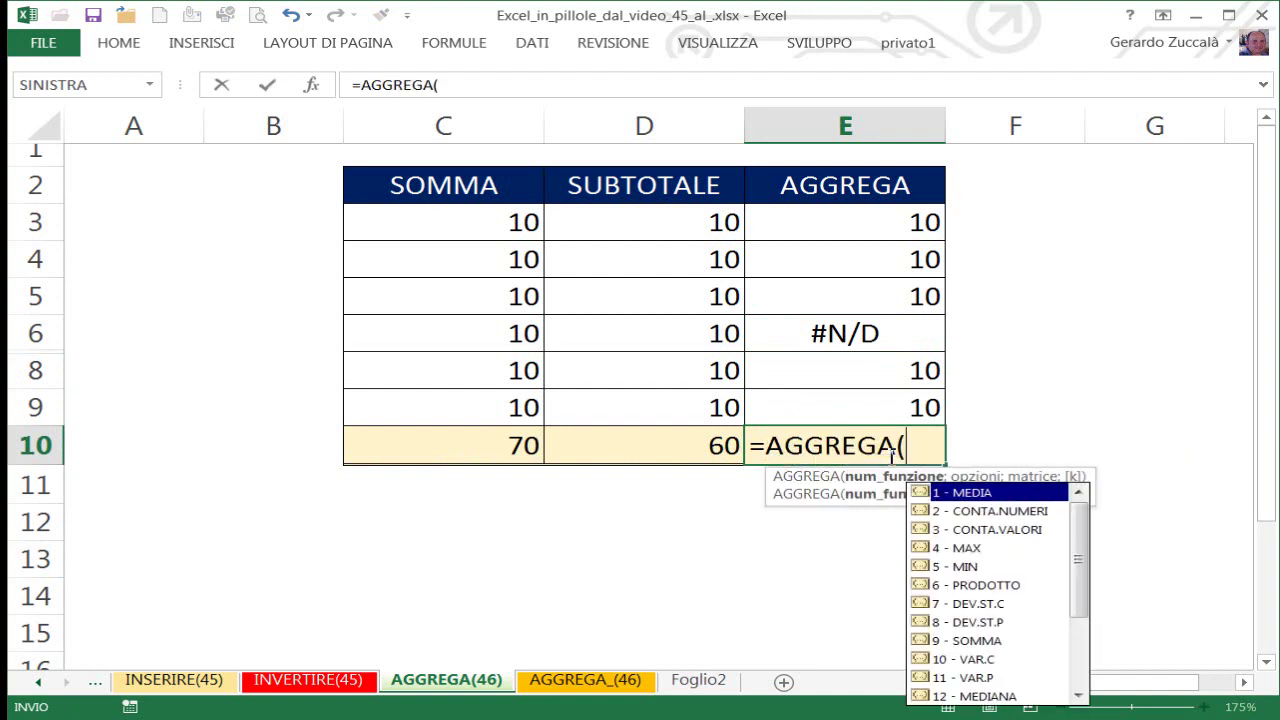
Step: Complete =AGGREGA(9;6;E3:E9) so E10 ignores the error and returns 60
scroll(1080, 535, "down", 1)
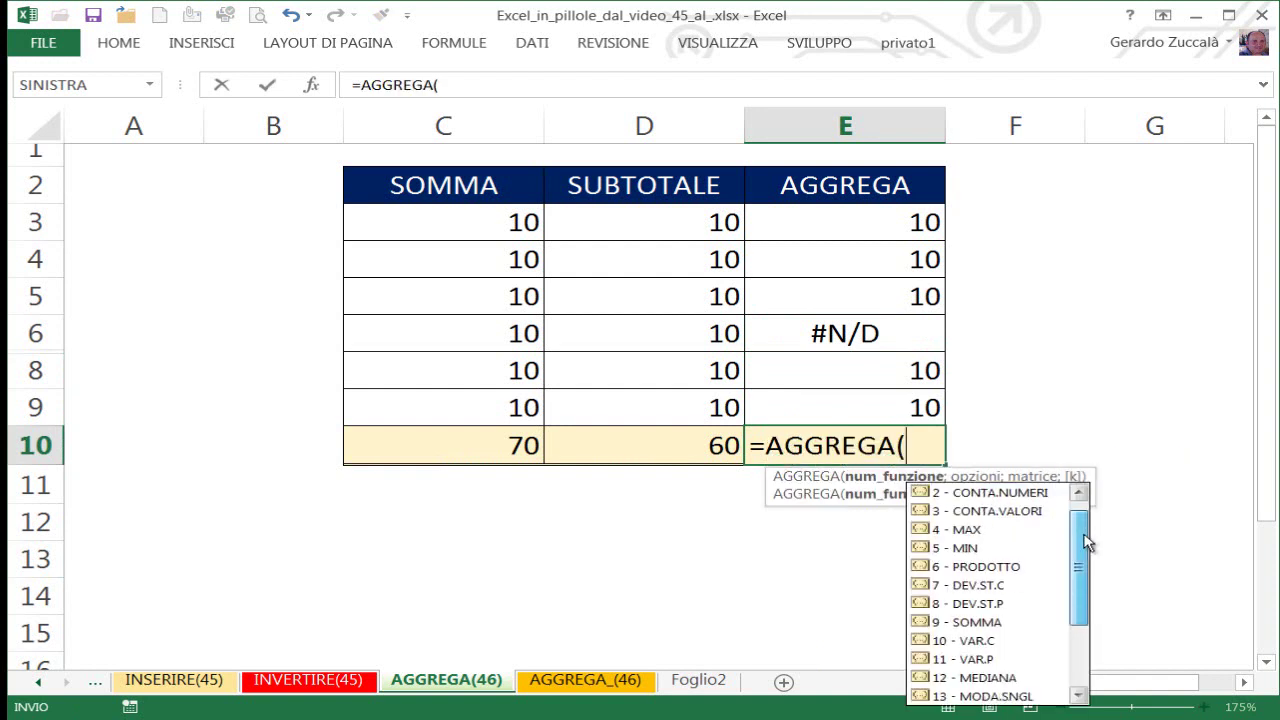
scroll(1085, 530, "up", 1)
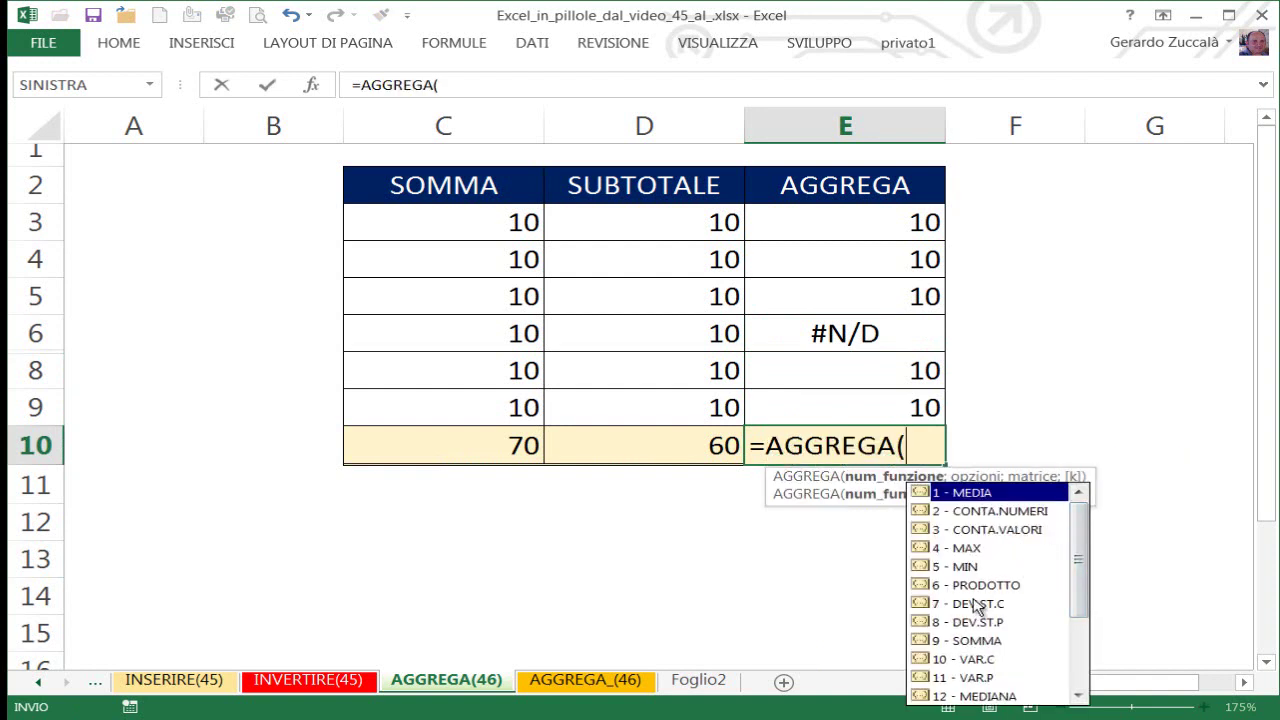
scroll(1080, 572, "down", 1)
scroll(1080, 575, "down", 1)
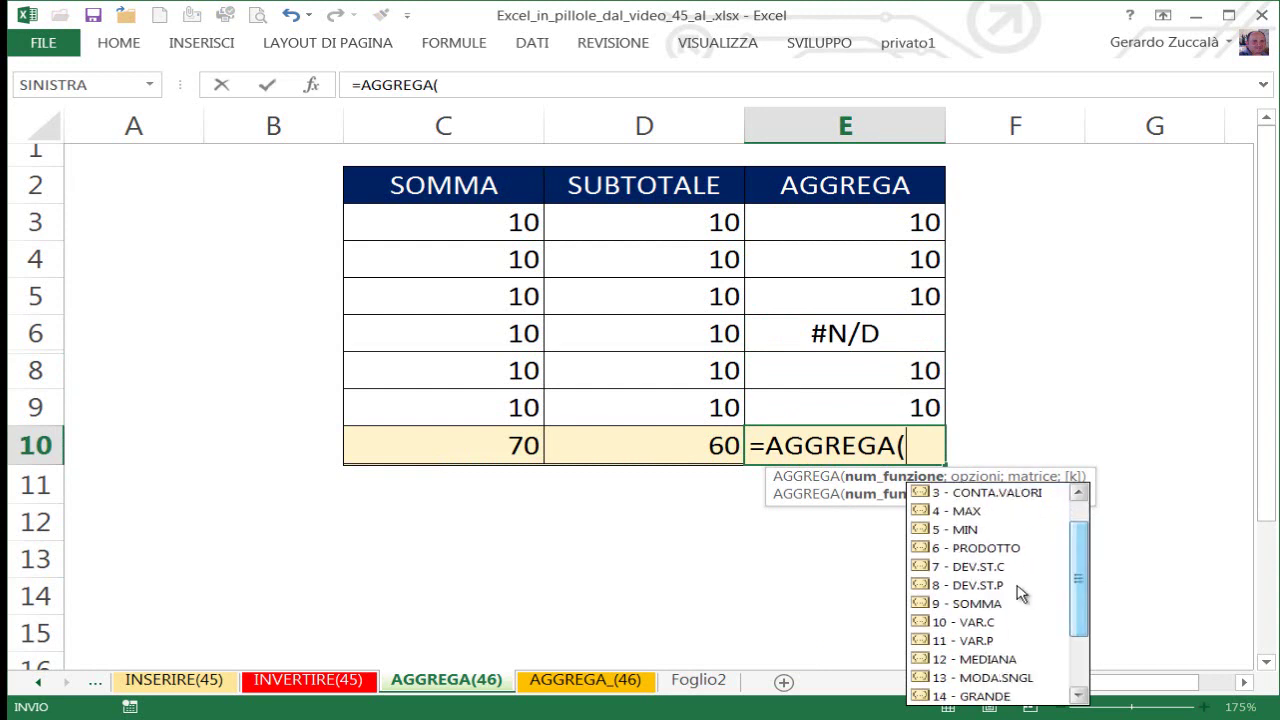
double_click(975, 604)
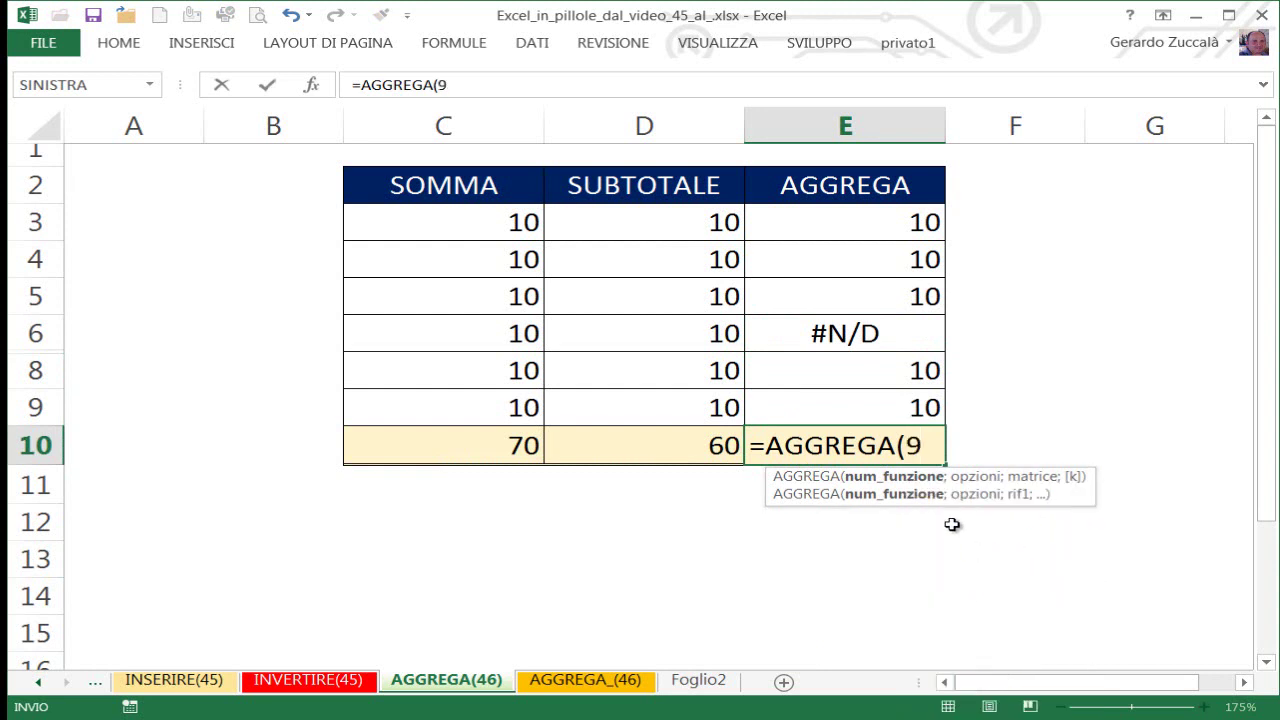
type(";")
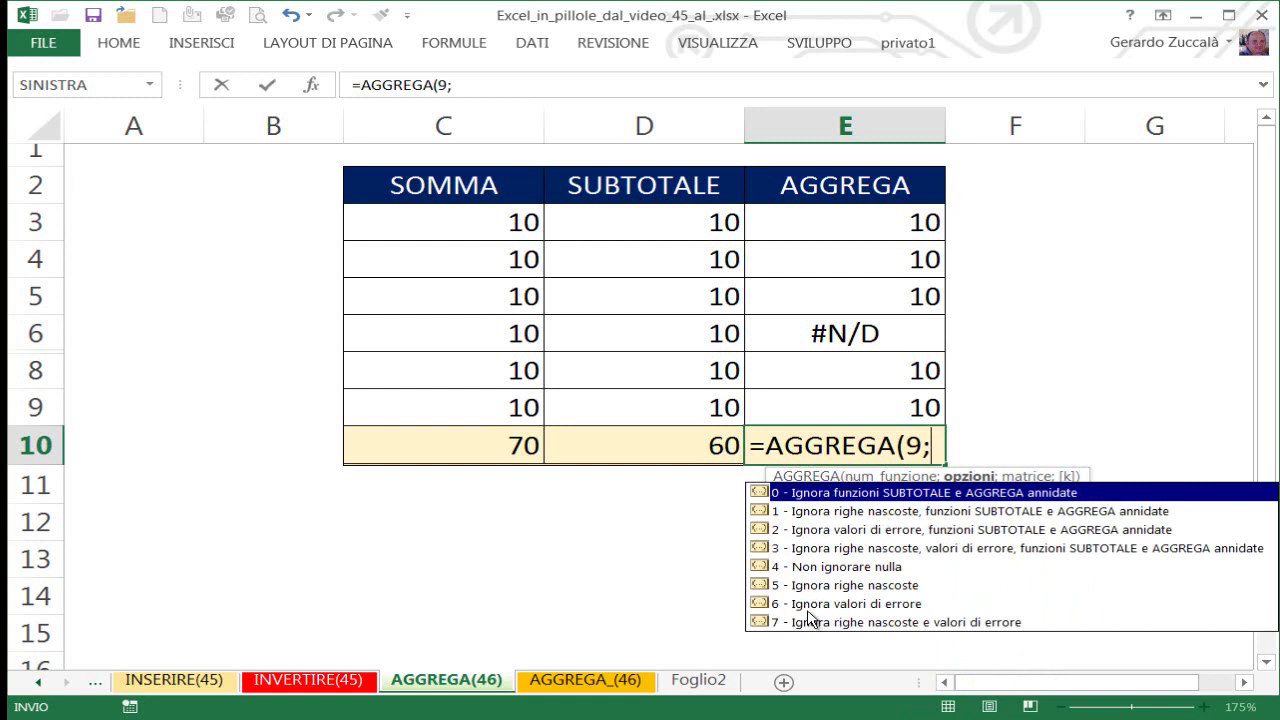
type("6")
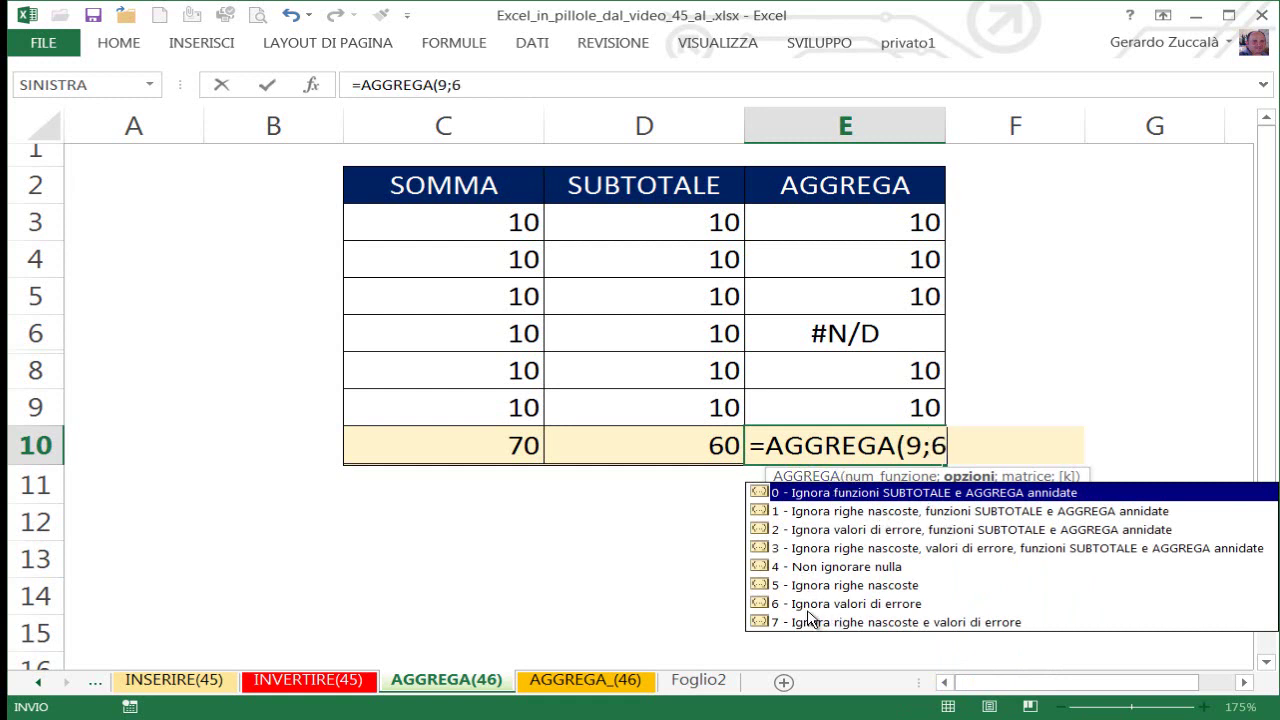
type(";")
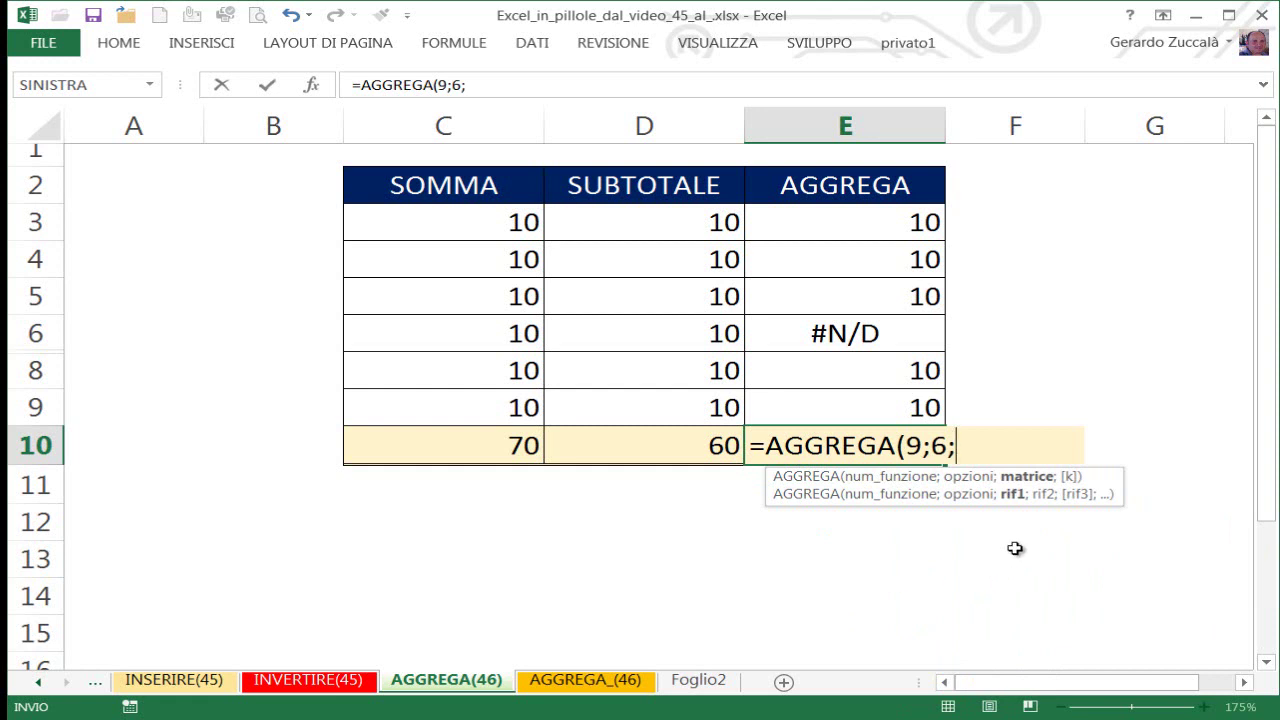
left_click_drag(884, 216, 882, 407)
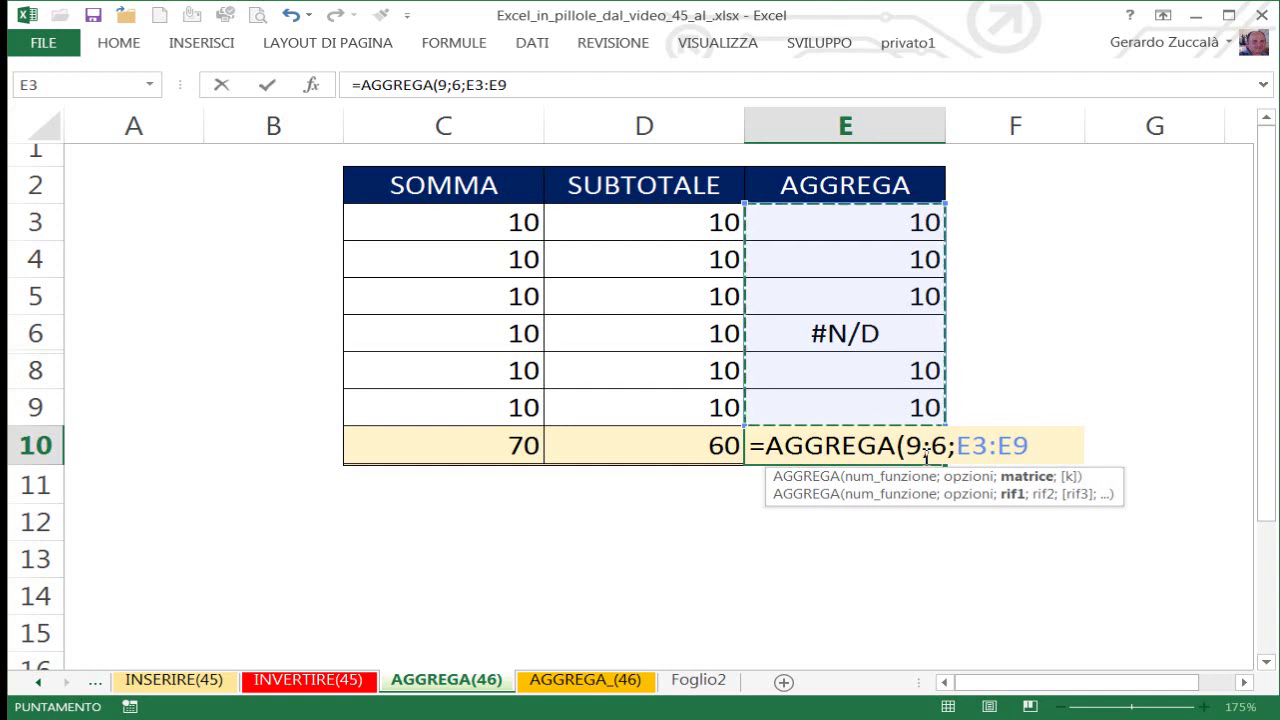
type(")")
key("ctrl+Return")
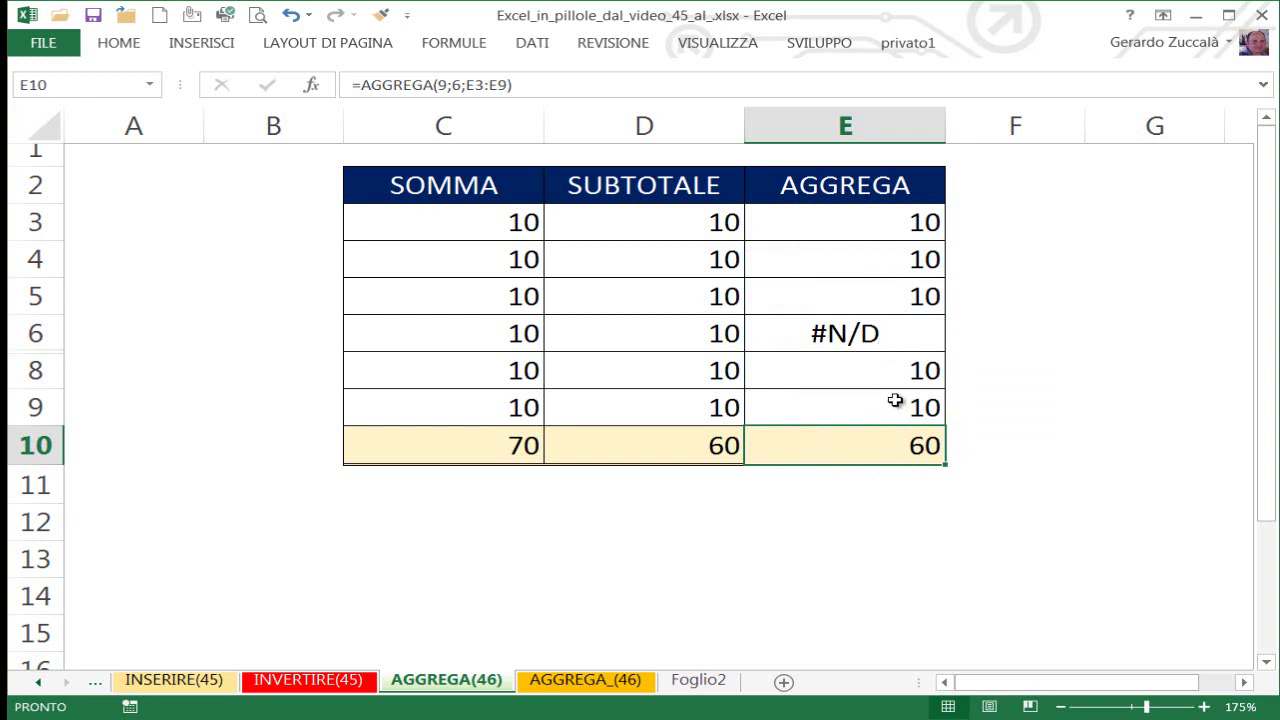
Step: Check status-bar sums of E3:E5 and E8:E9, then select rows 6–8 to unhide row 7
left_click_drag(918, 222, 910, 297)
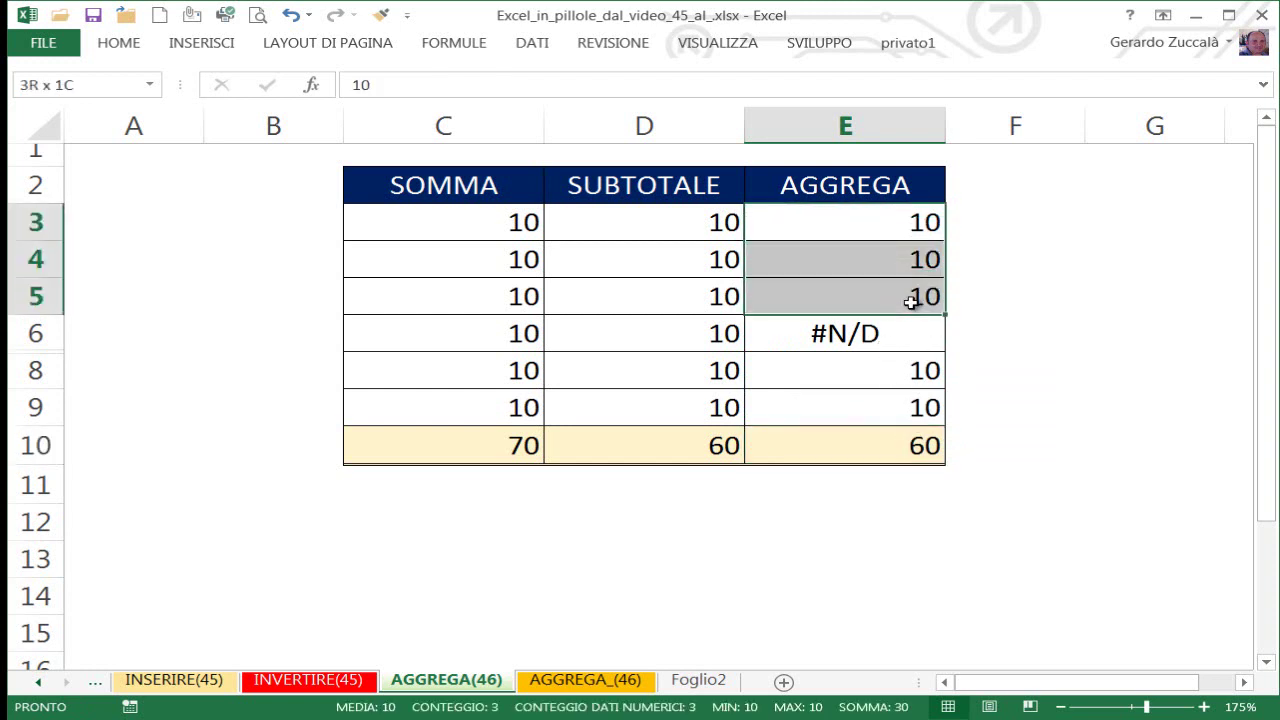
left_click_drag(916, 370, 918, 407)
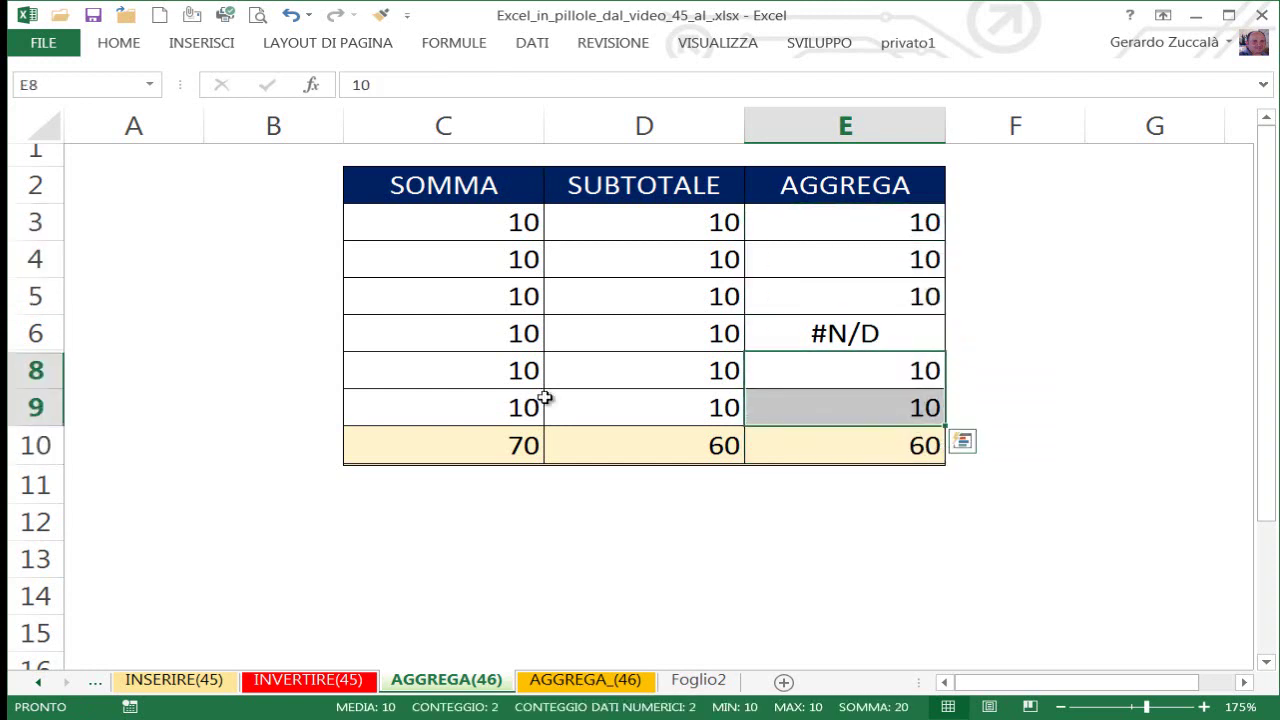
left_click_drag(42, 370, 40, 330)
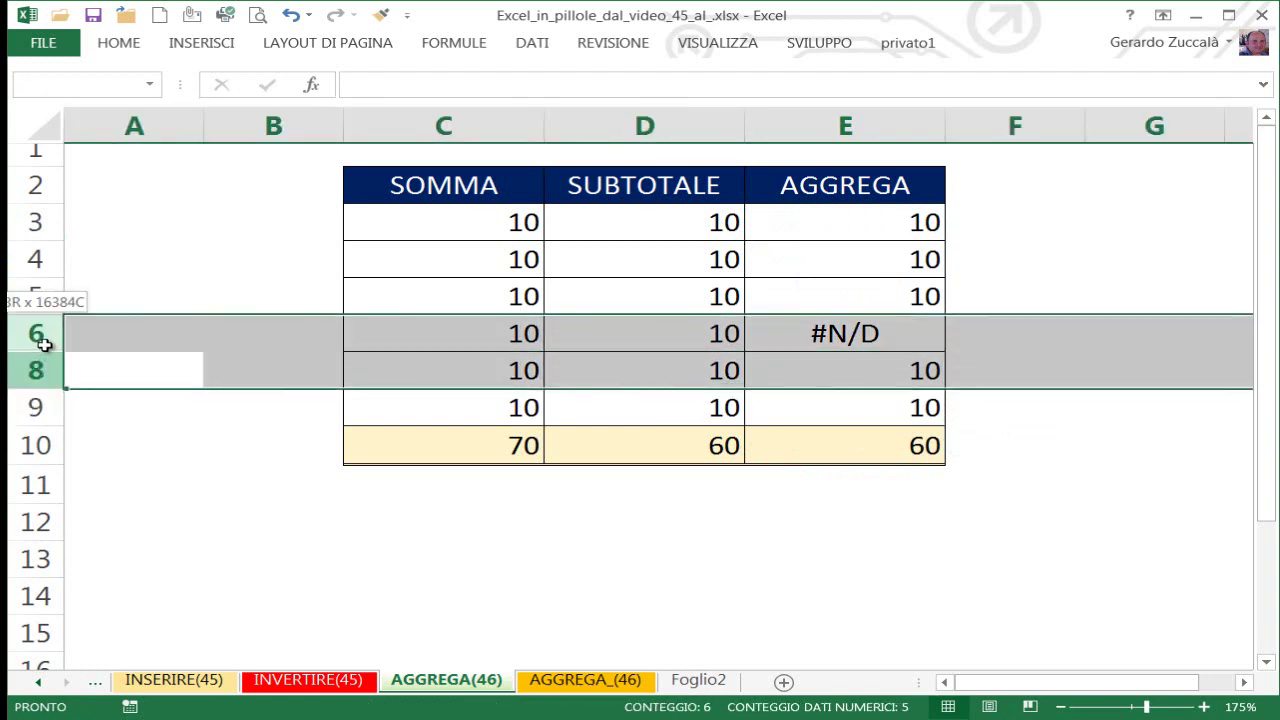
left_click_drag(106, 363, 108, 343)
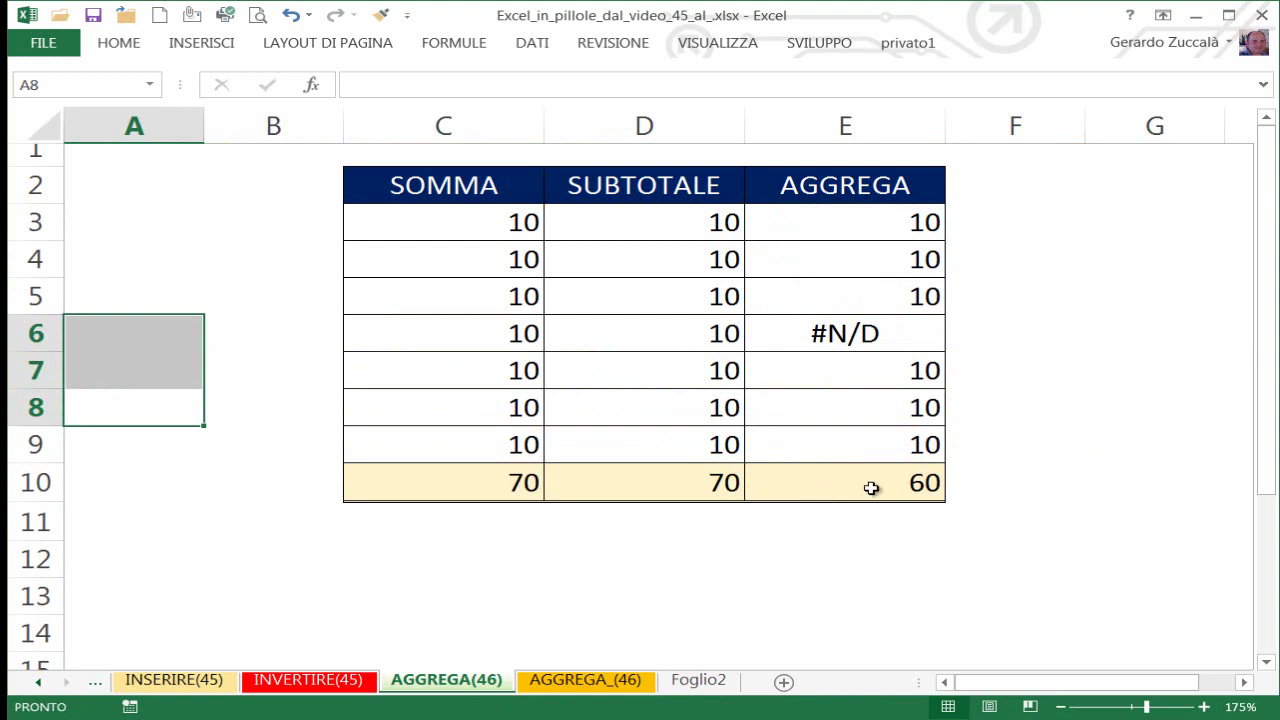
Step: Copy the #N/D error from E6 into C5, making the SOMMA total #N/D
left_click(880, 336)
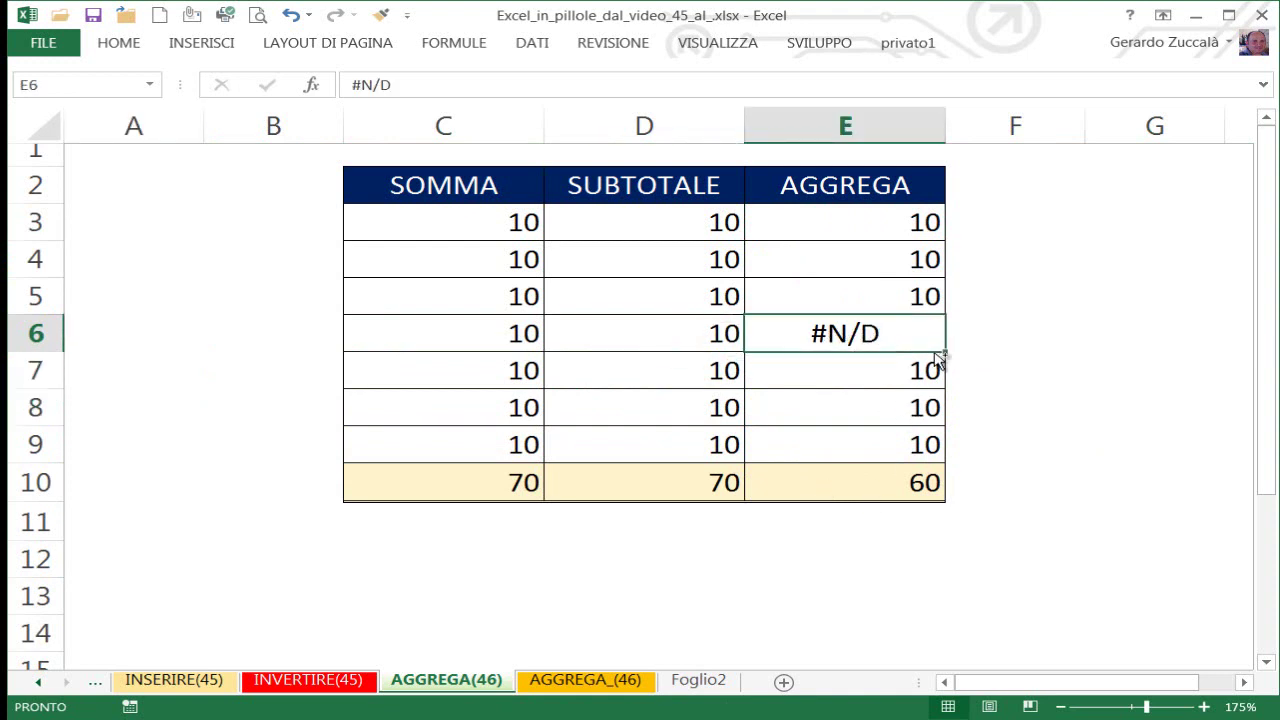
key("ctrl+c")
left_click(474, 287)
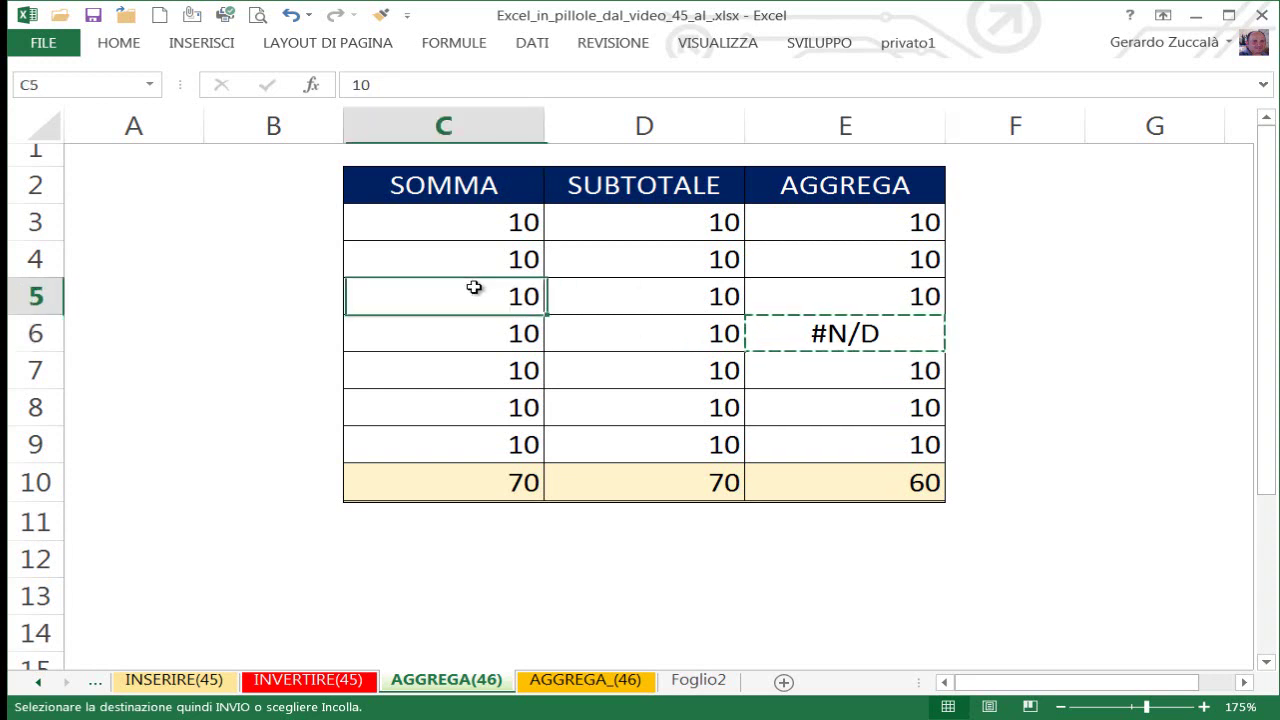
key("ctrl+v")
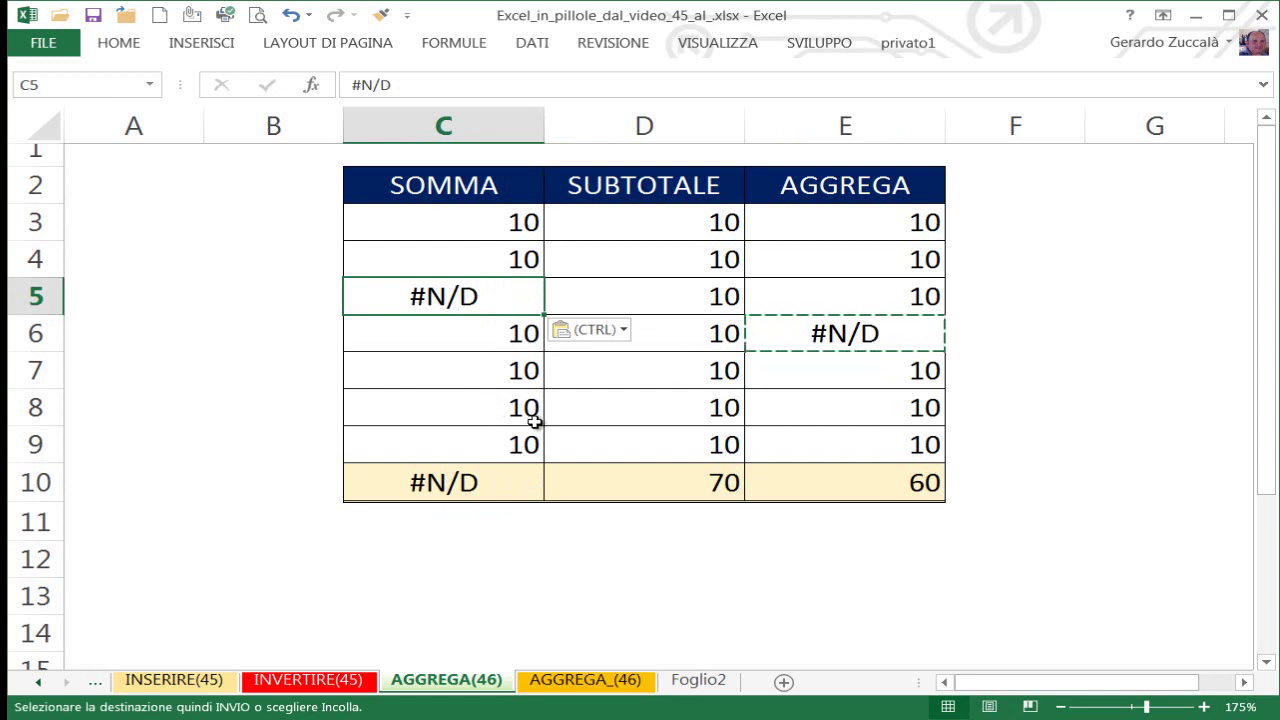
Step: Try 'testo' in C6 and 10 in C5, then undo those edits
left_click(469, 343)
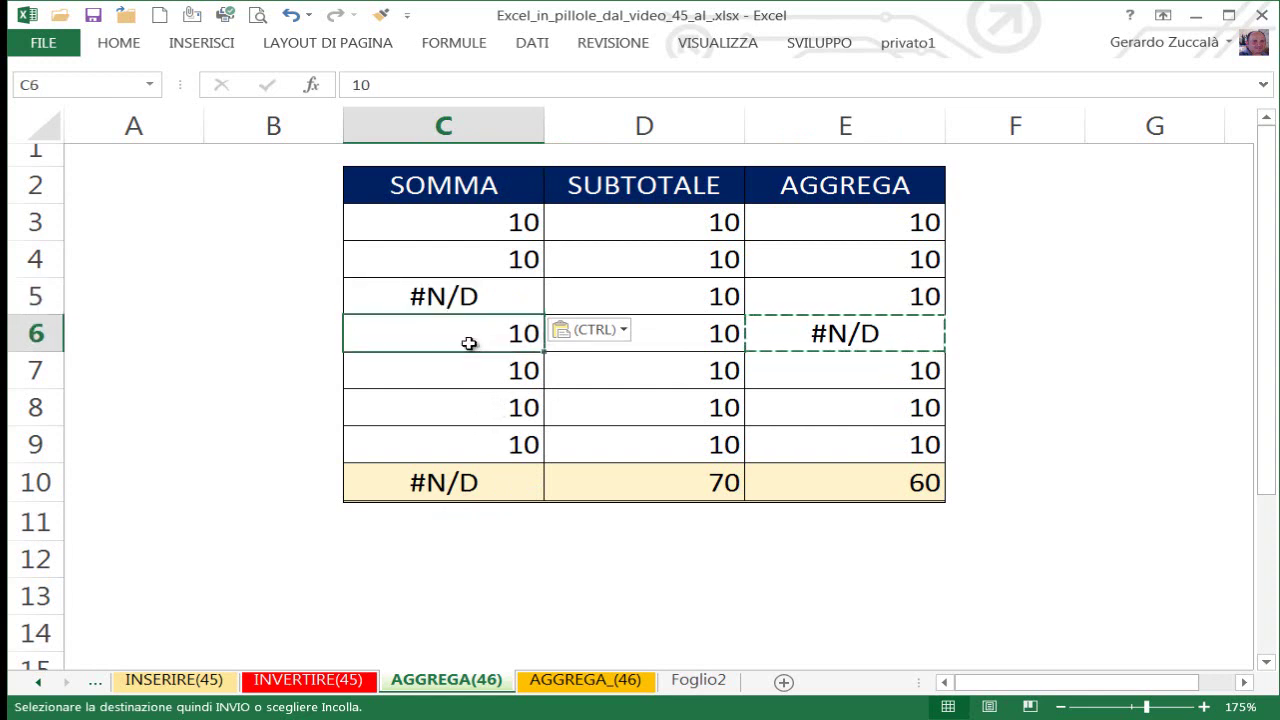
type("test")
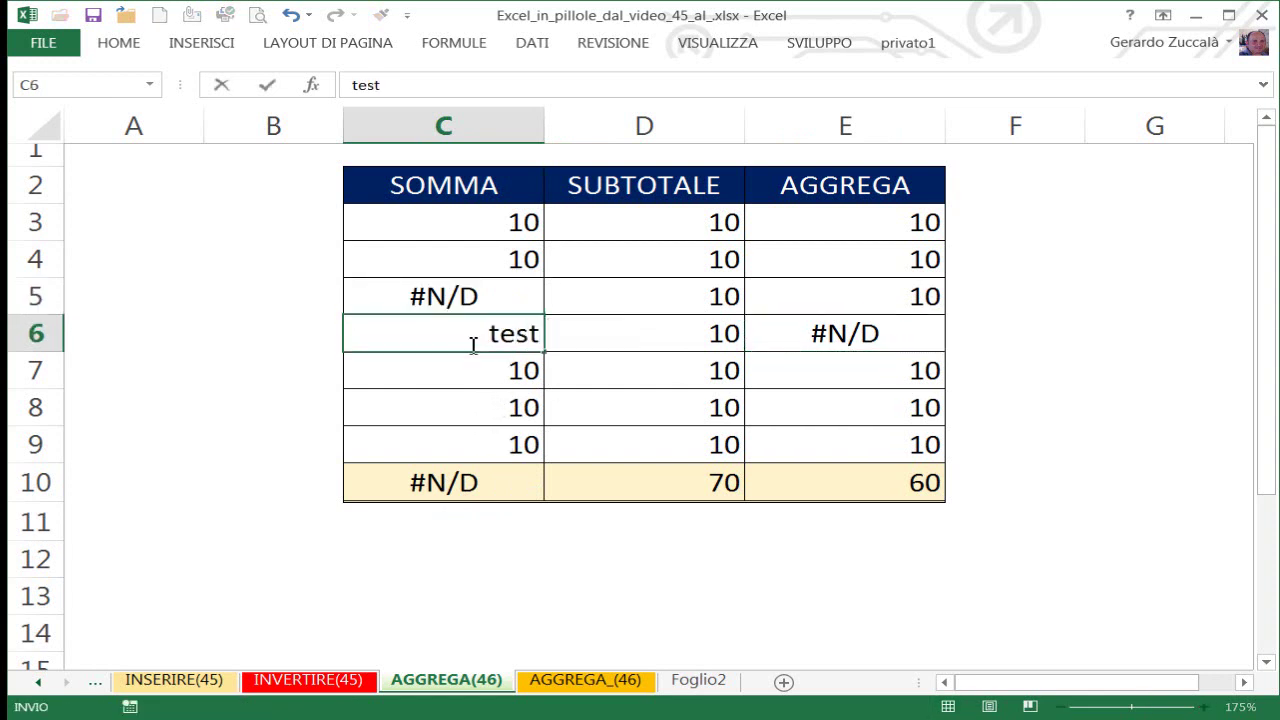
type("o")
key("ctrl+Return")
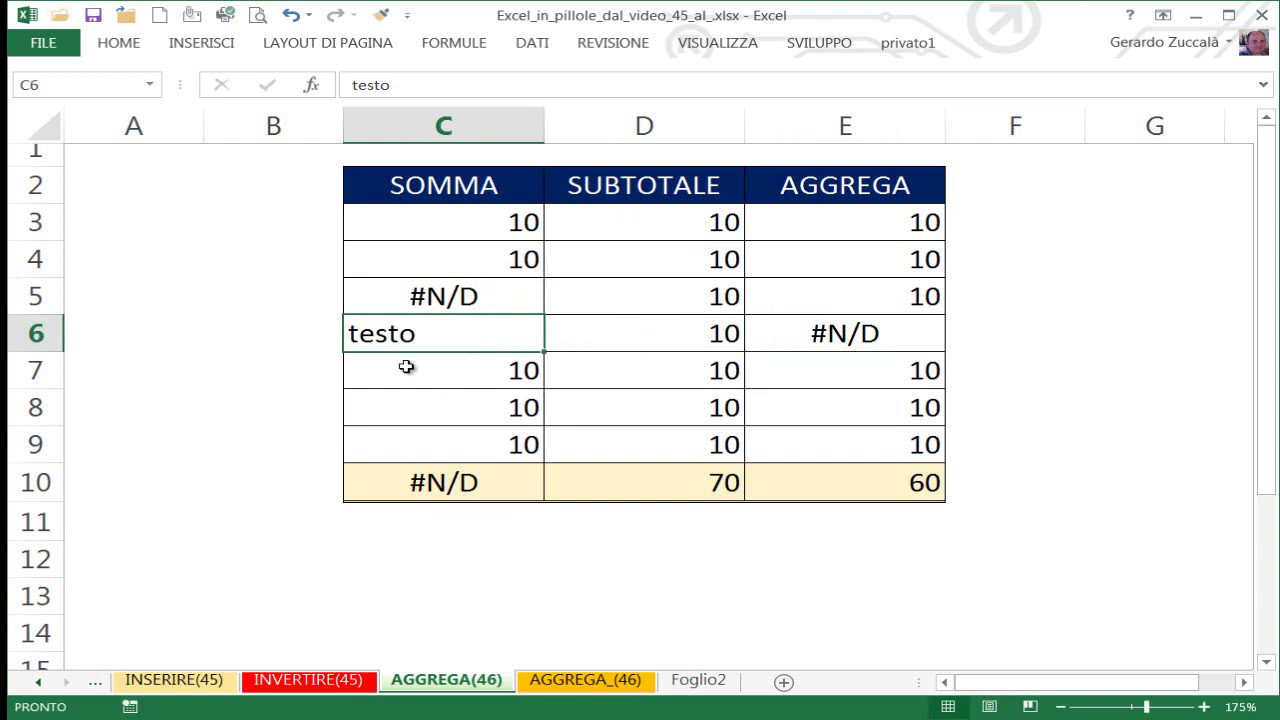
left_click(471, 295)
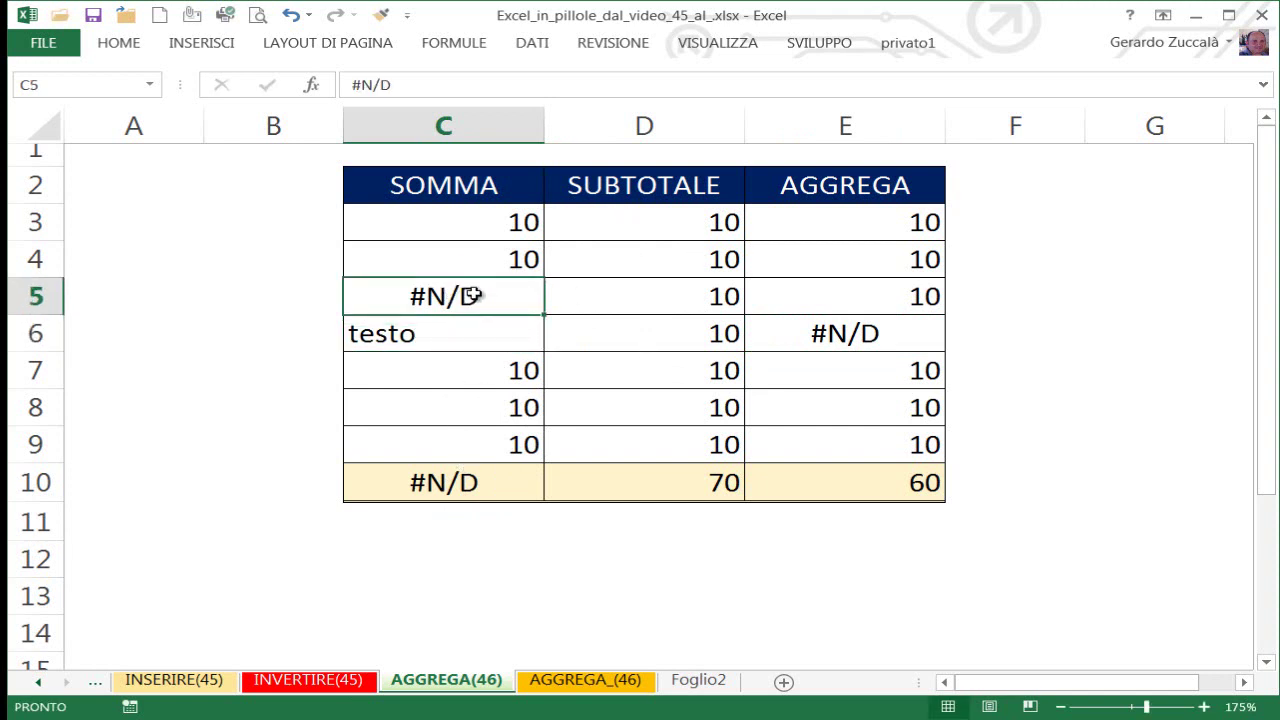
type("10")
key("Return")
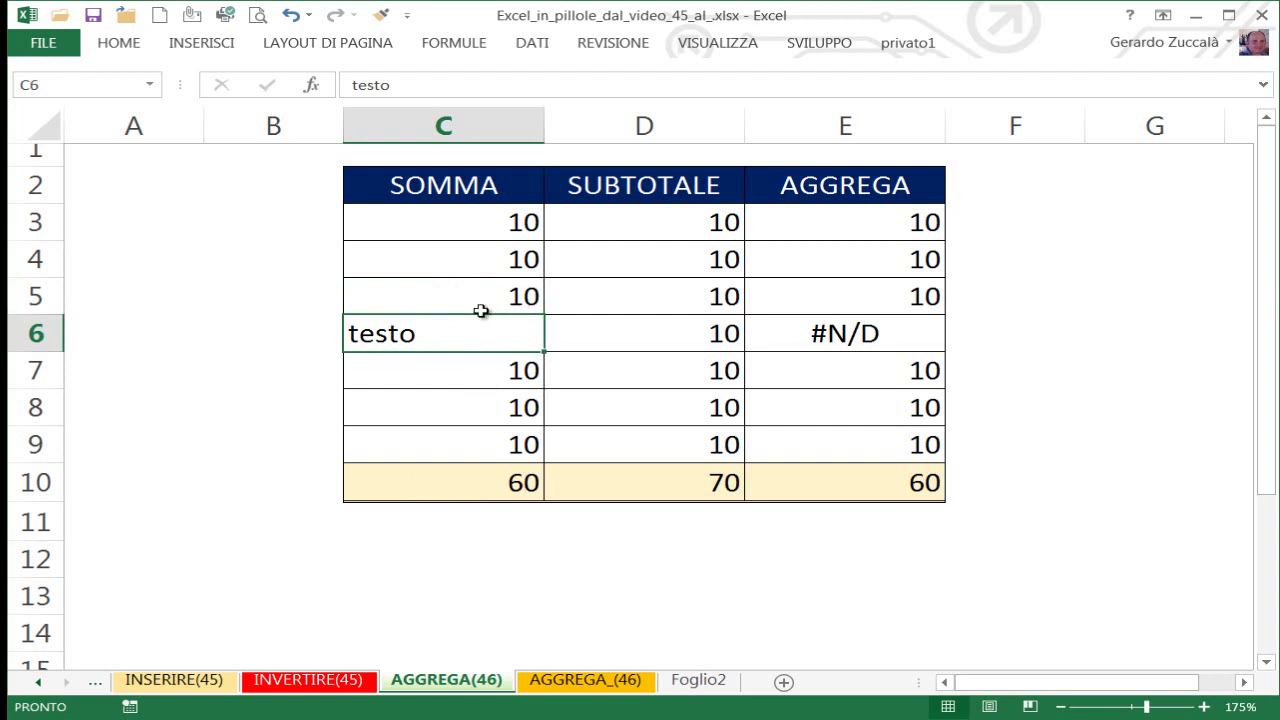
key("ctrl+z")
key("ctrl+z")
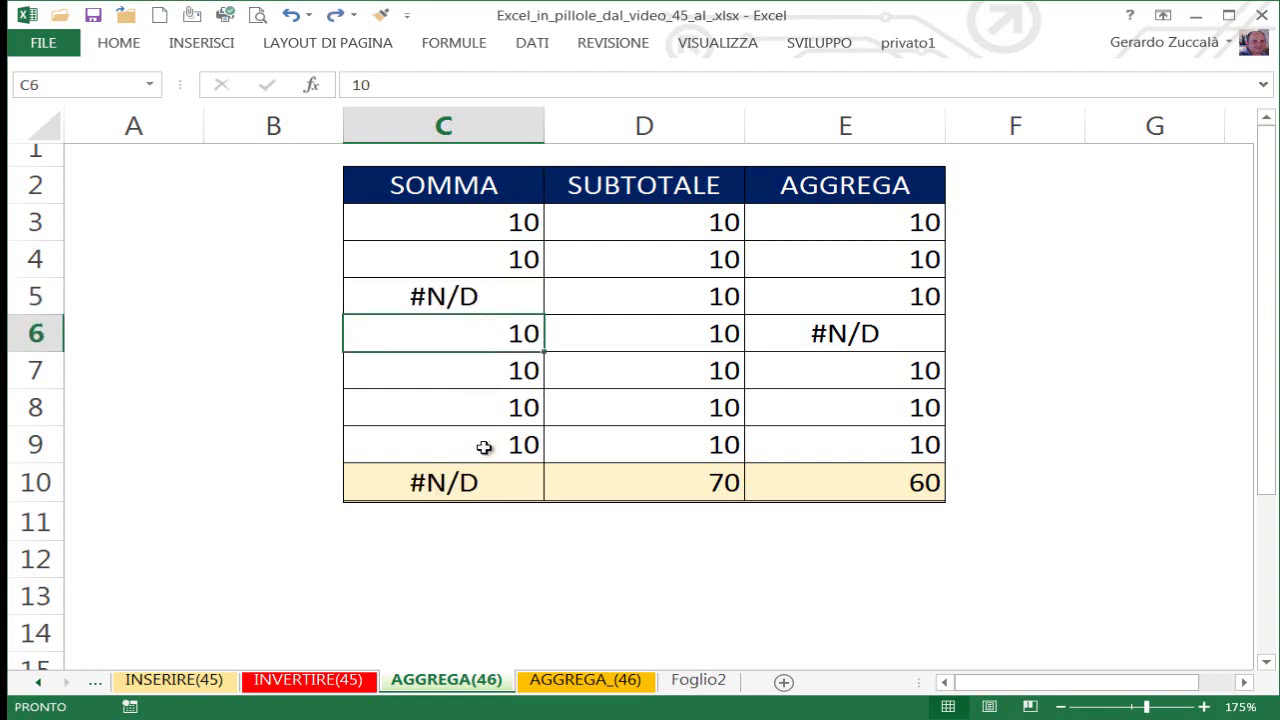
Step: Paste the #N/D error into D8, leaving only E10's AGGREGA total at 60
left_click(712, 335)
left_click(820, 333)
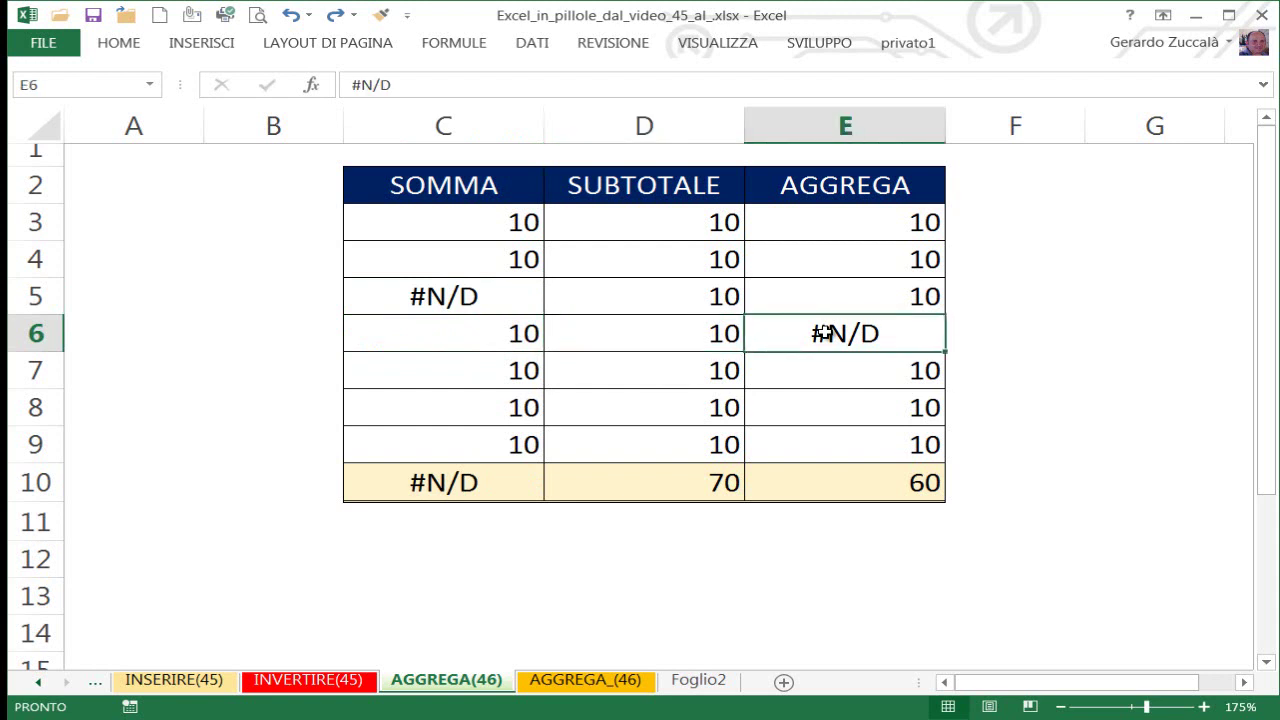
key("ctrl+c")
left_click(702, 408)
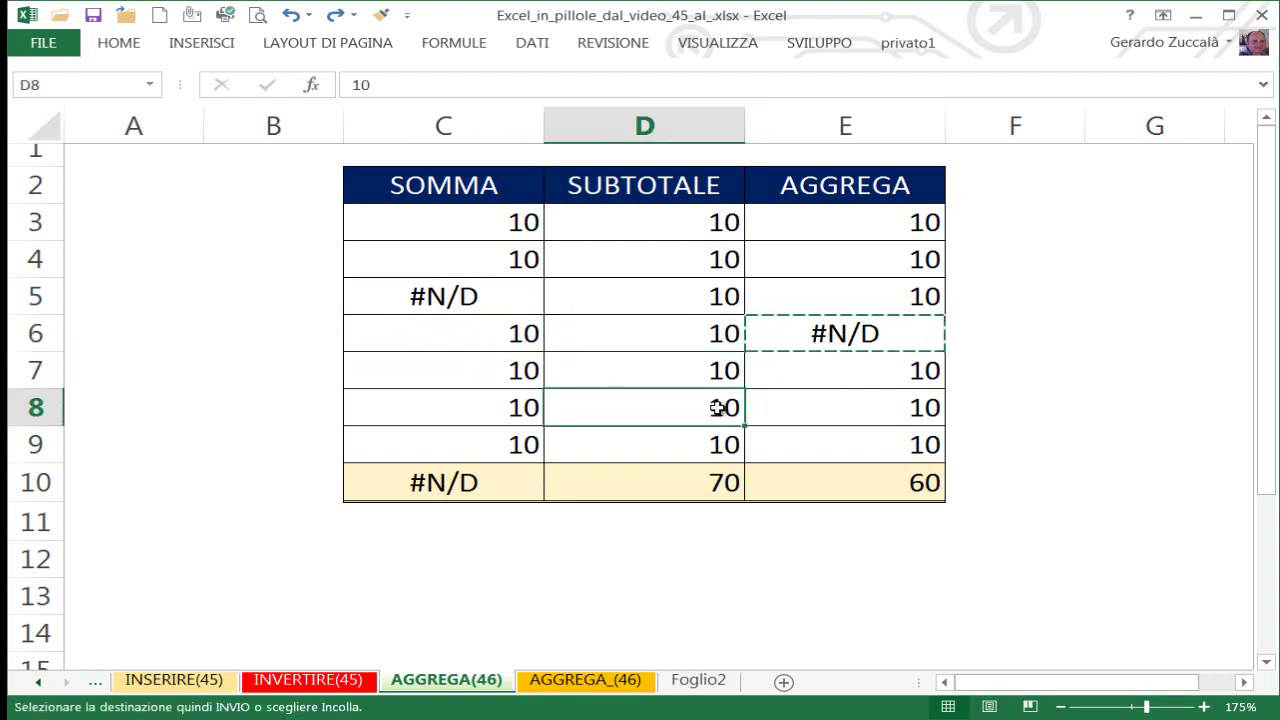
key("ctrl+v")
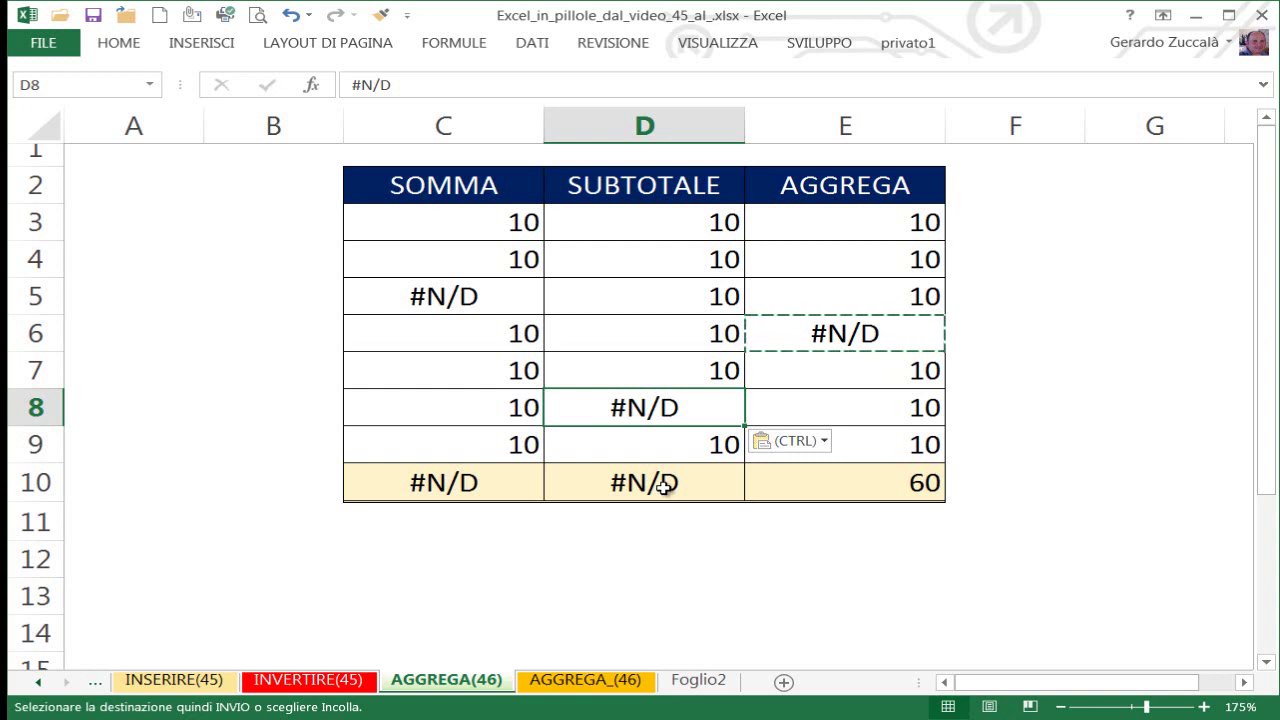
key("Escape")
left_click(868, 469)
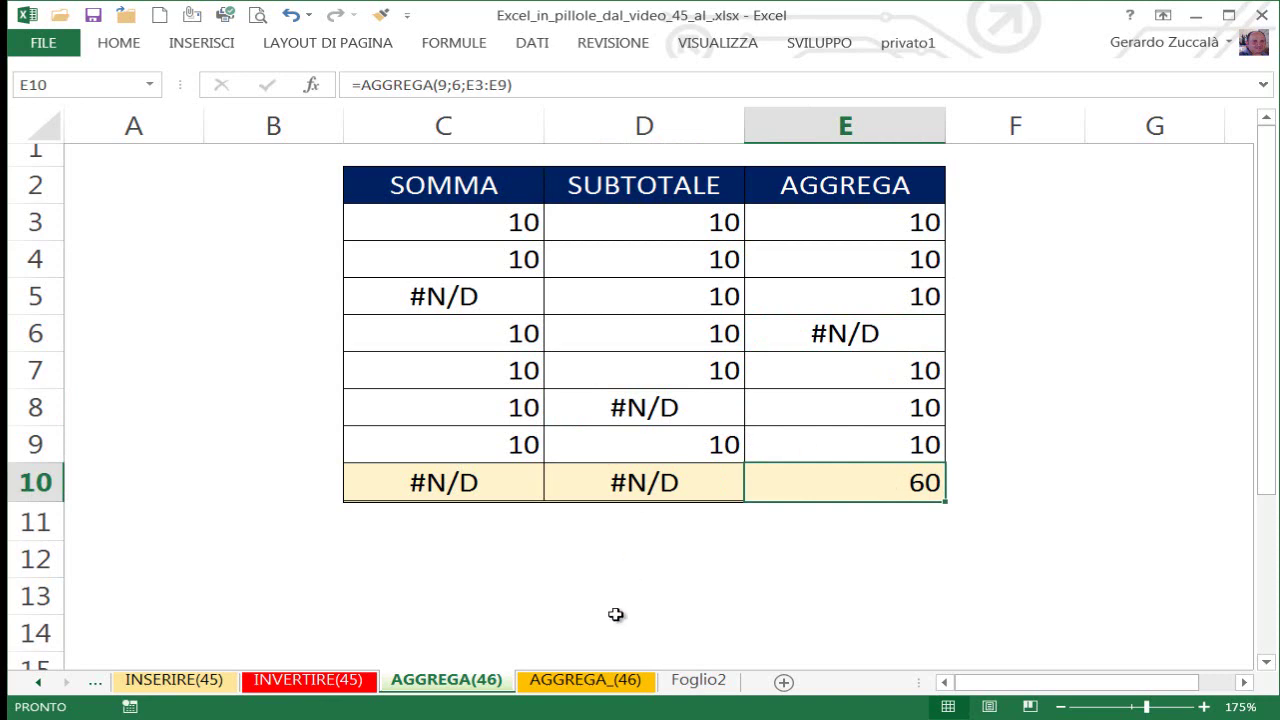
Step: Switch to the AGGREGA_(46) sheet, widen column H and reset the zoom to 100%
left_click(590, 684)
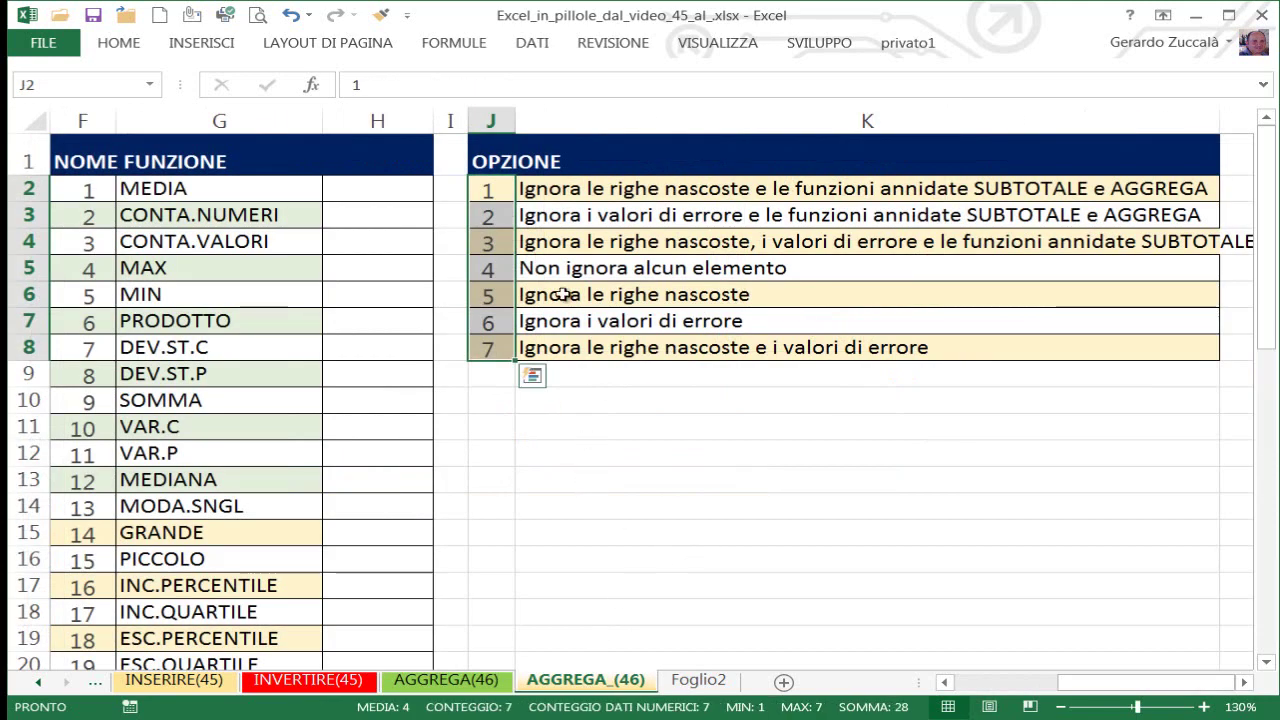
left_click_drag(434, 121, 468, 121)
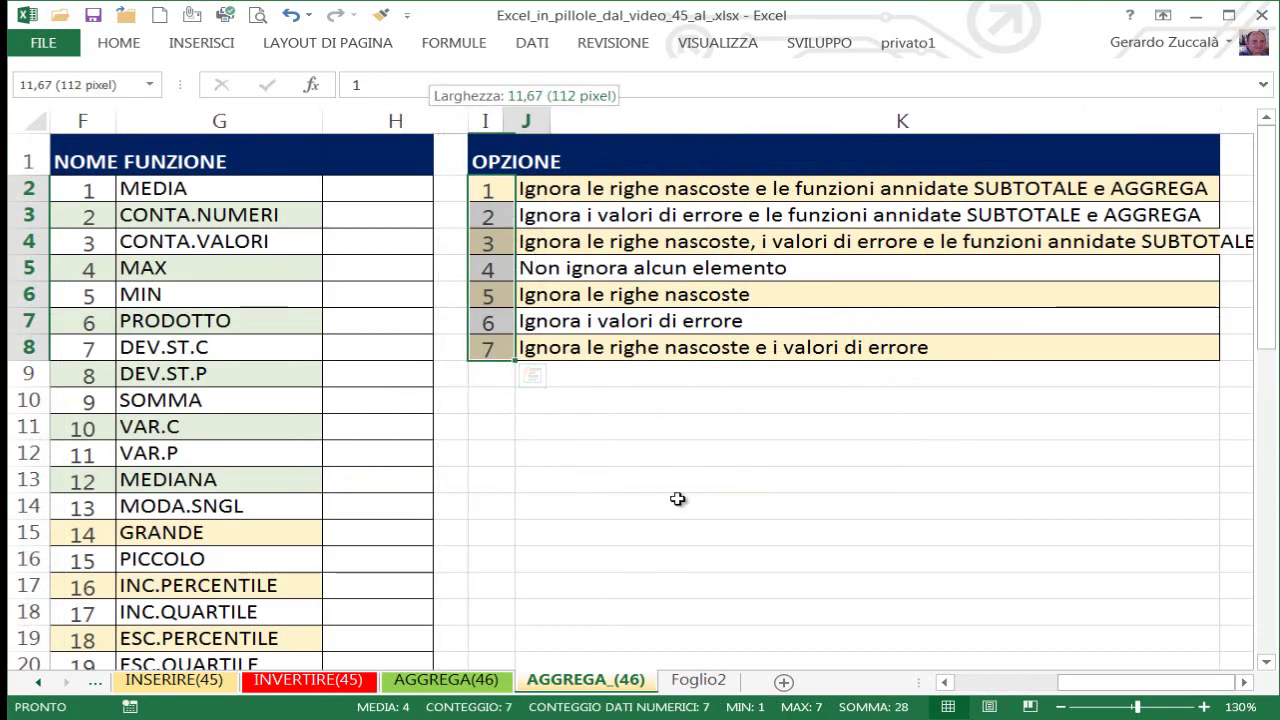
scroll(672, 460, "down", 2, "ctrl")
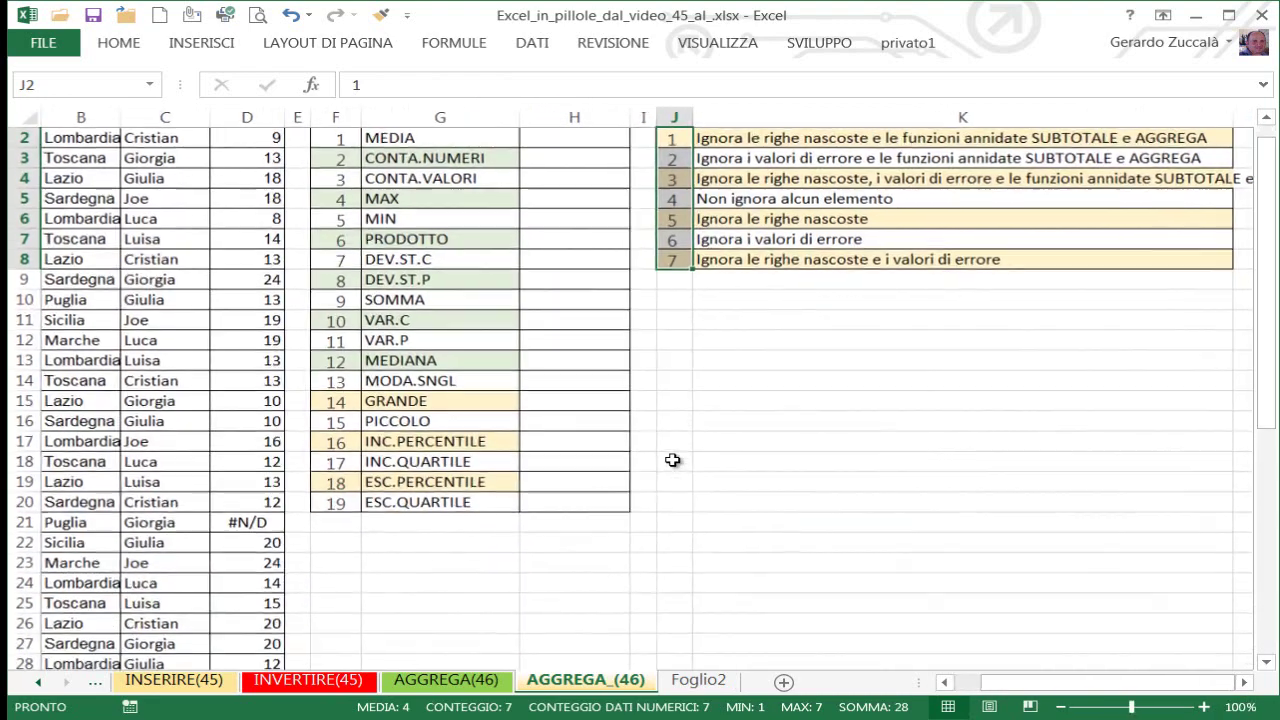
left_click_drag(1014, 686, 990, 686)
scroll(258, 210, "up", 1)
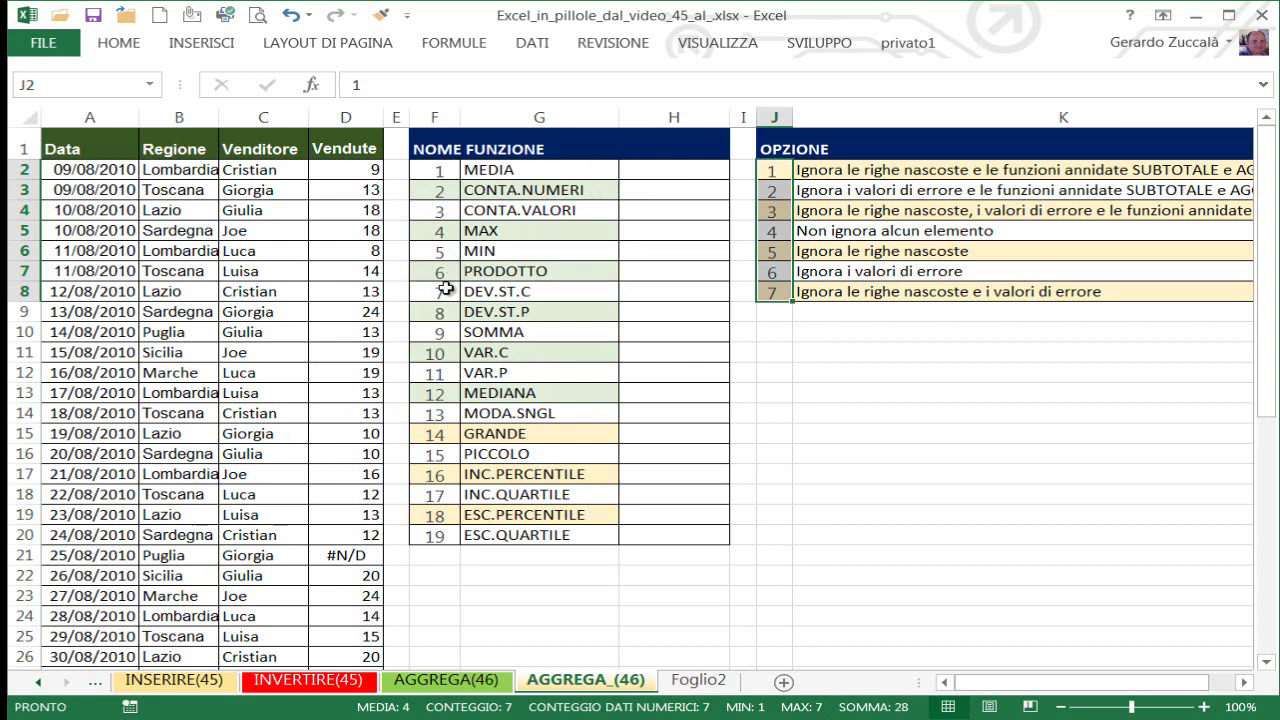
Step: In H2, begin =AGGREGA with the function number from F2 and option 6 to ignore errors
left_click(676, 175)
type("=")
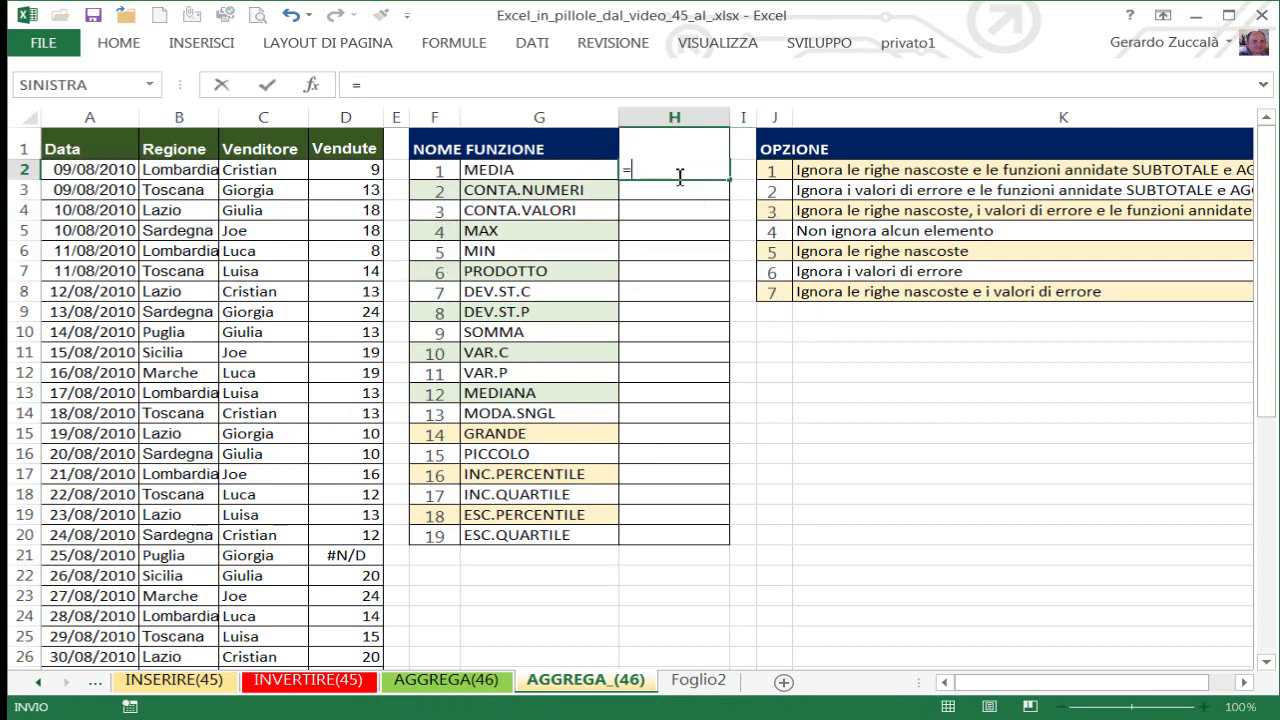
type("aggre")
key("Tab")
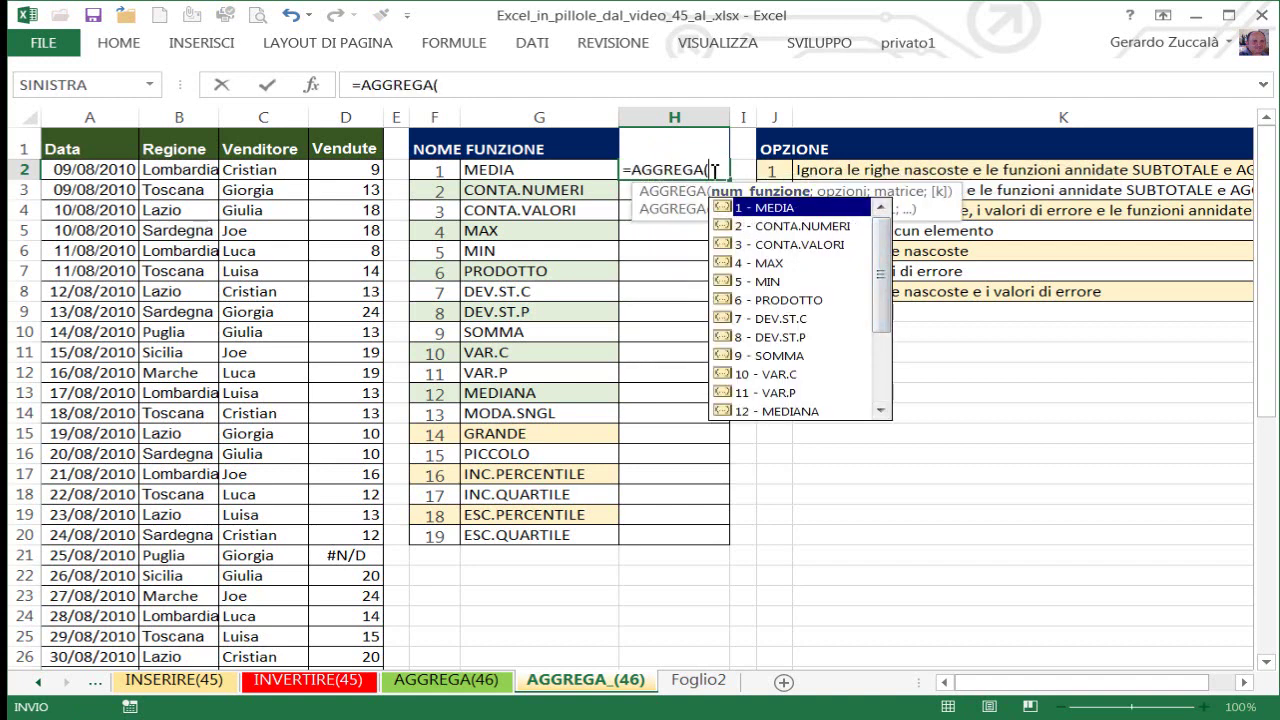
left_click(440, 170)
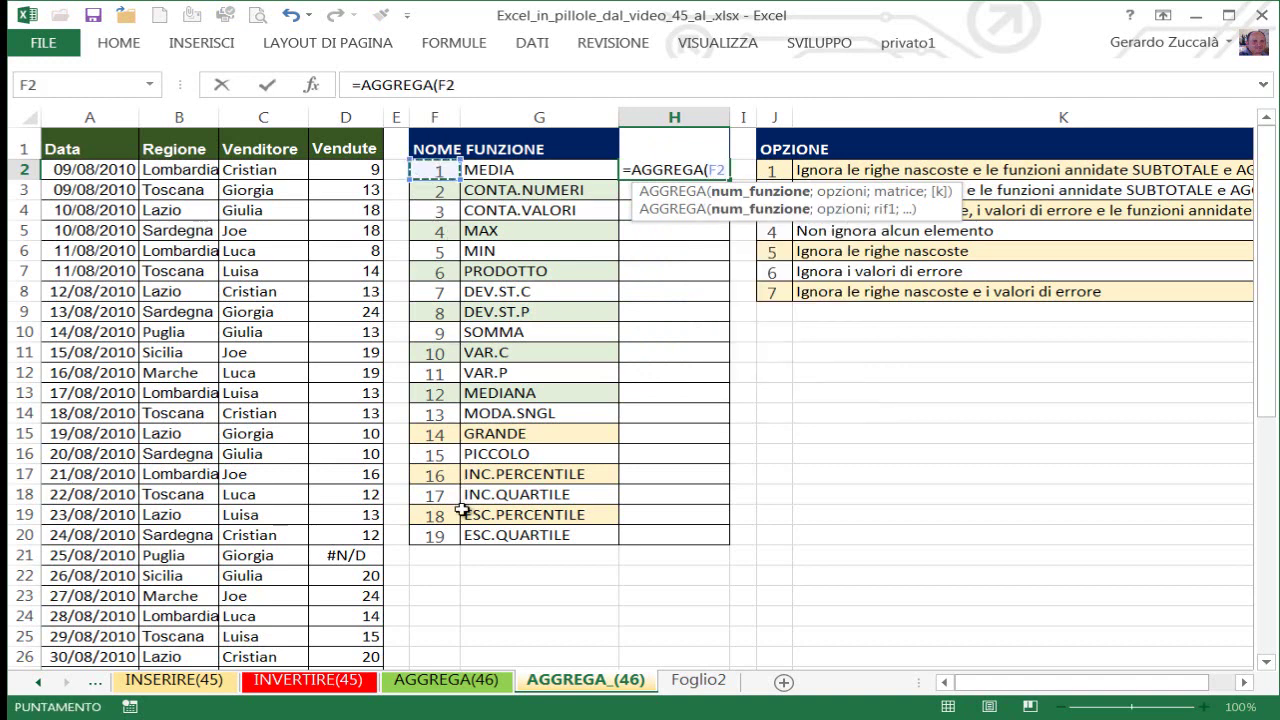
type(";6")
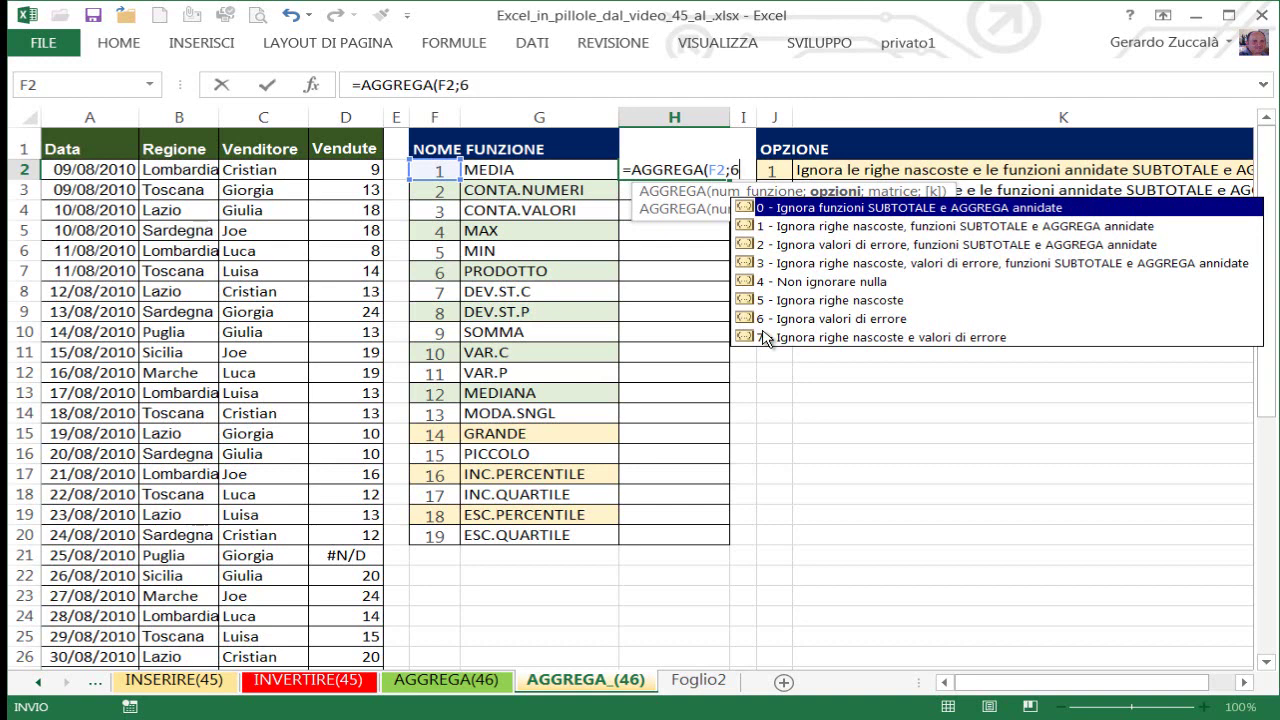
type(";")
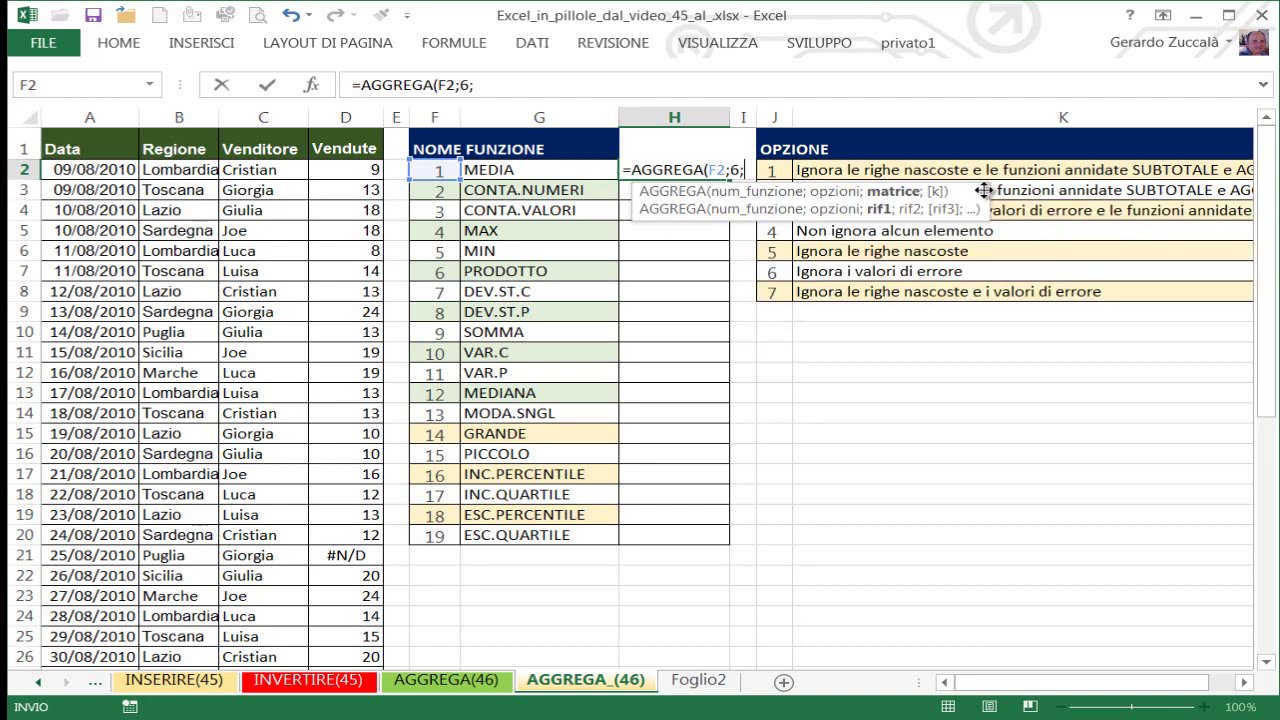
left_click_drag(985, 190, 845, 296)
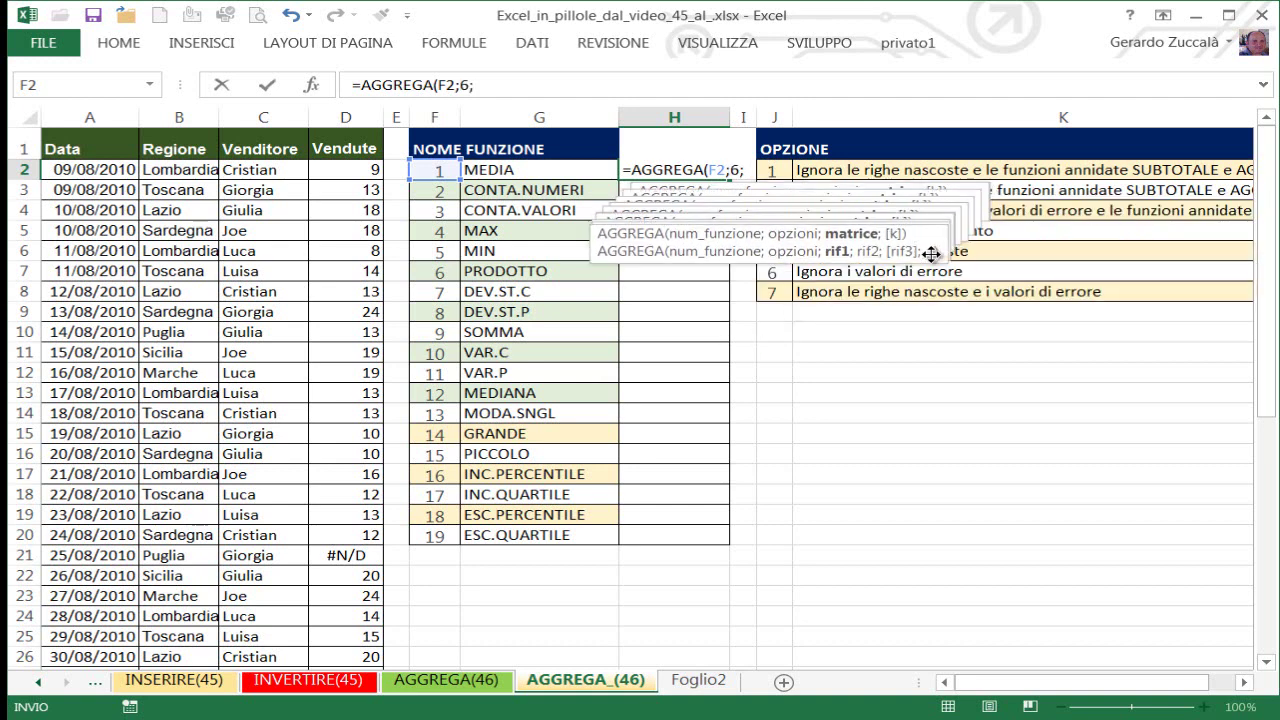
Step: Finish the formula with the absolute range $D$2:$D$47 and fill it from H2 down to H14
left_click(346, 174)
key("ctrl+shift+Down")
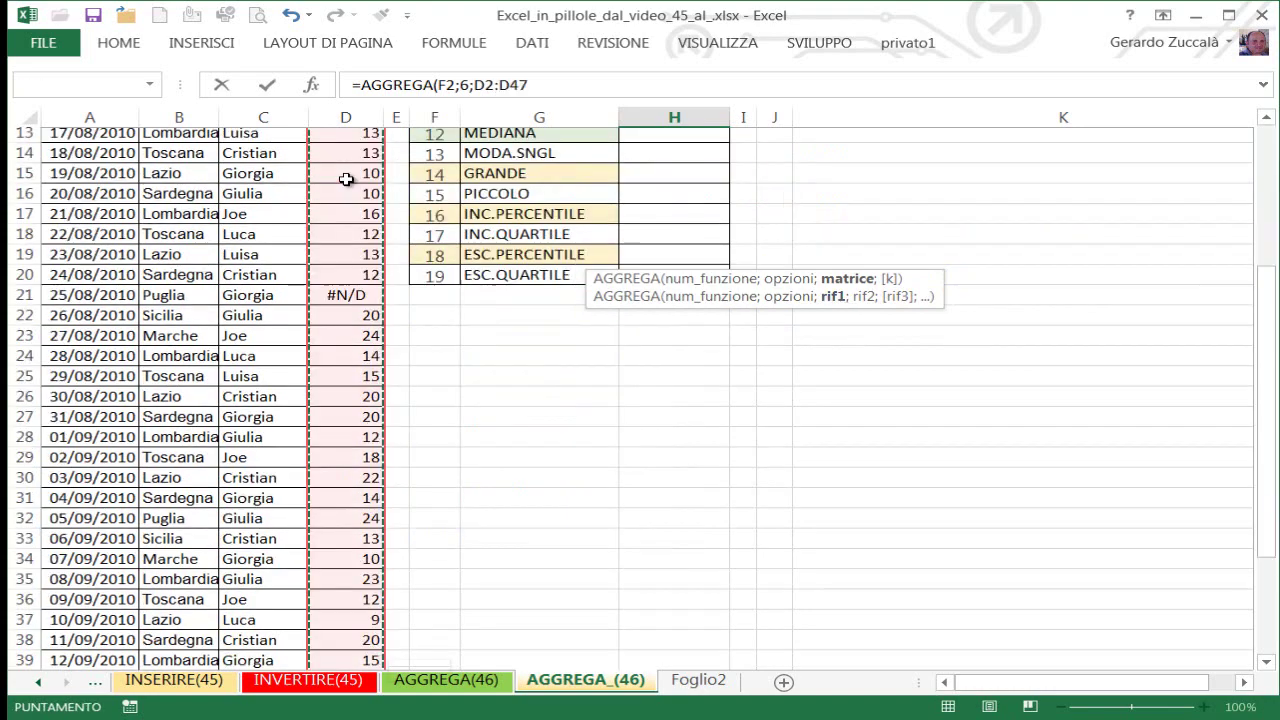
key("F4")
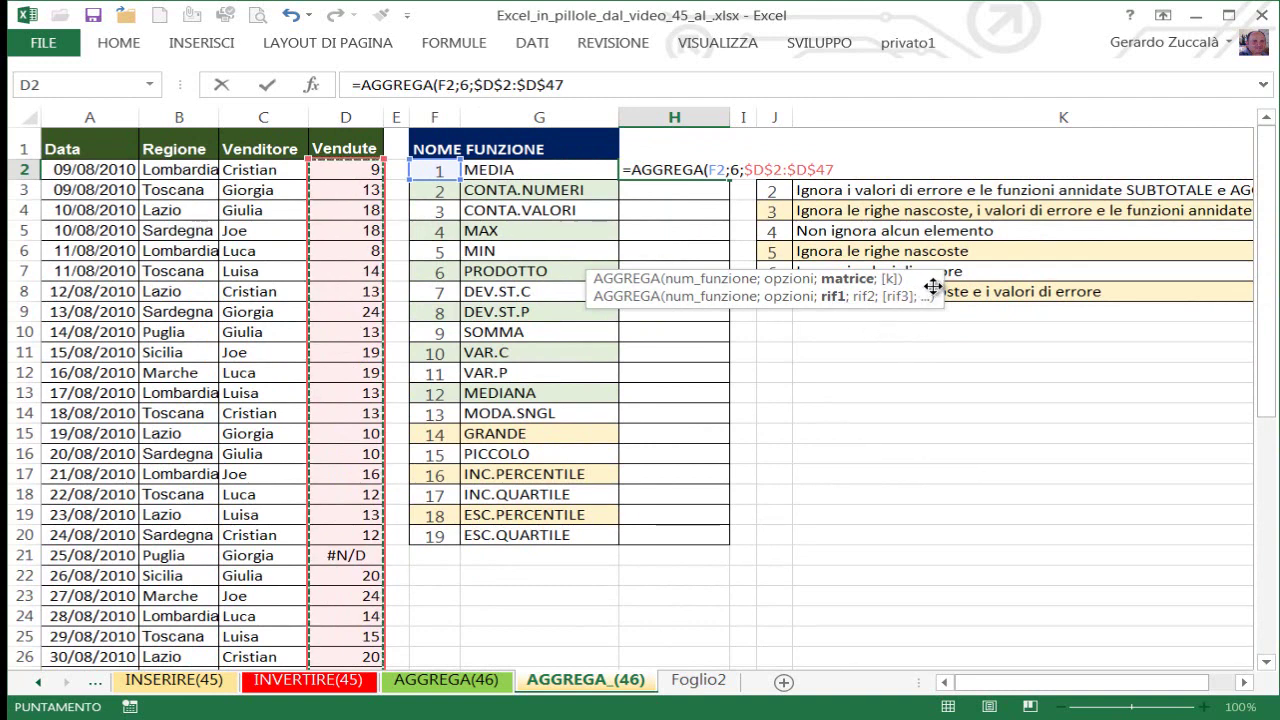
left_click_drag(935, 288, 932, 316)
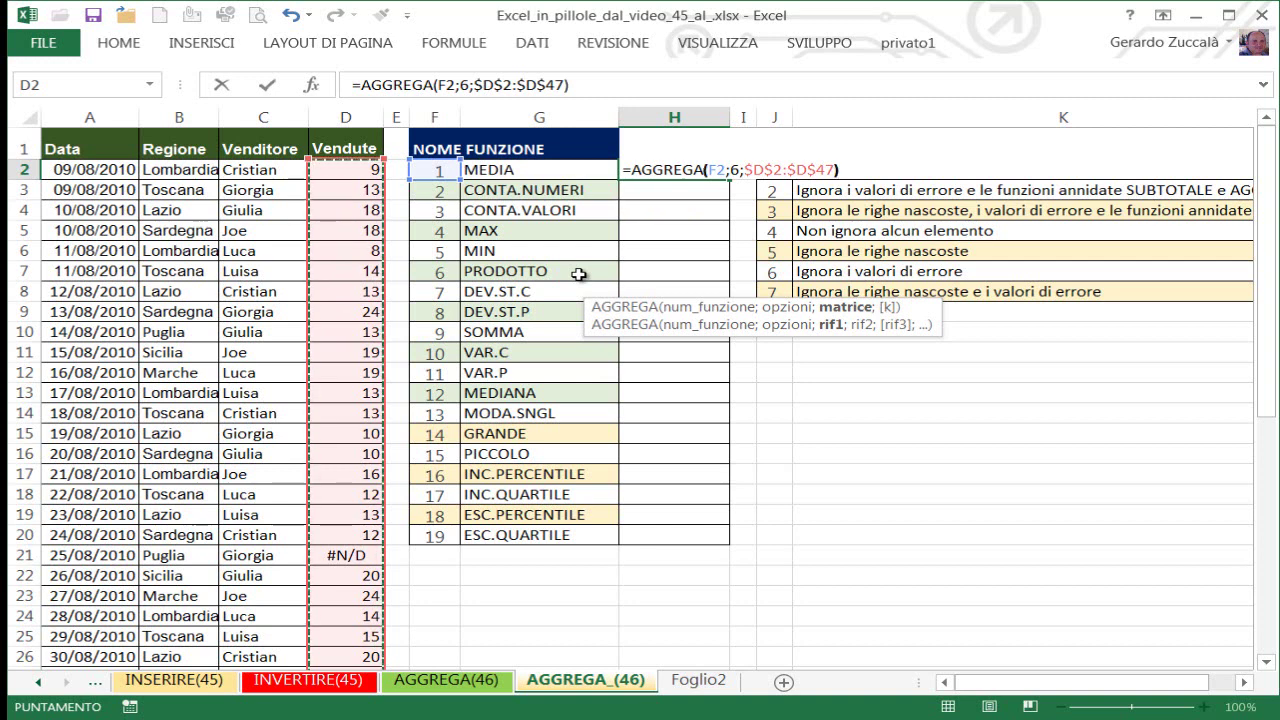
key("ctrl+Return")
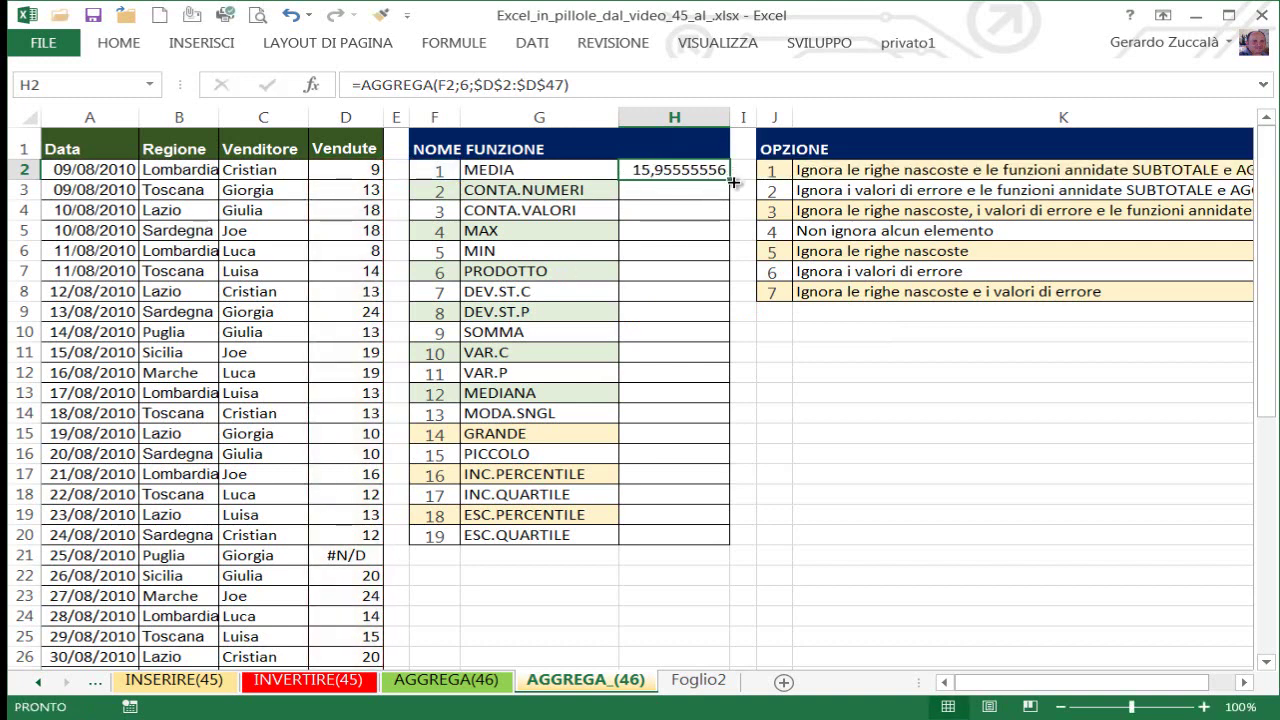
left_click_drag(733, 183, 709, 421)
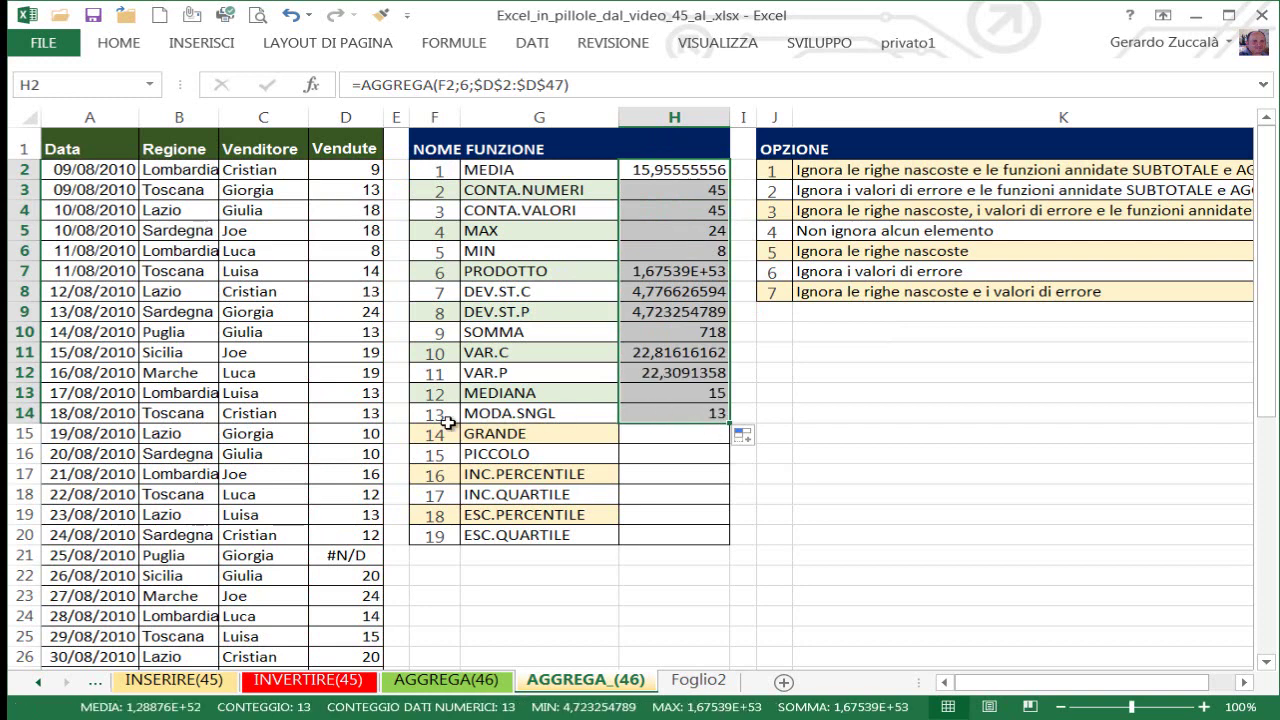
left_click(350, 556)
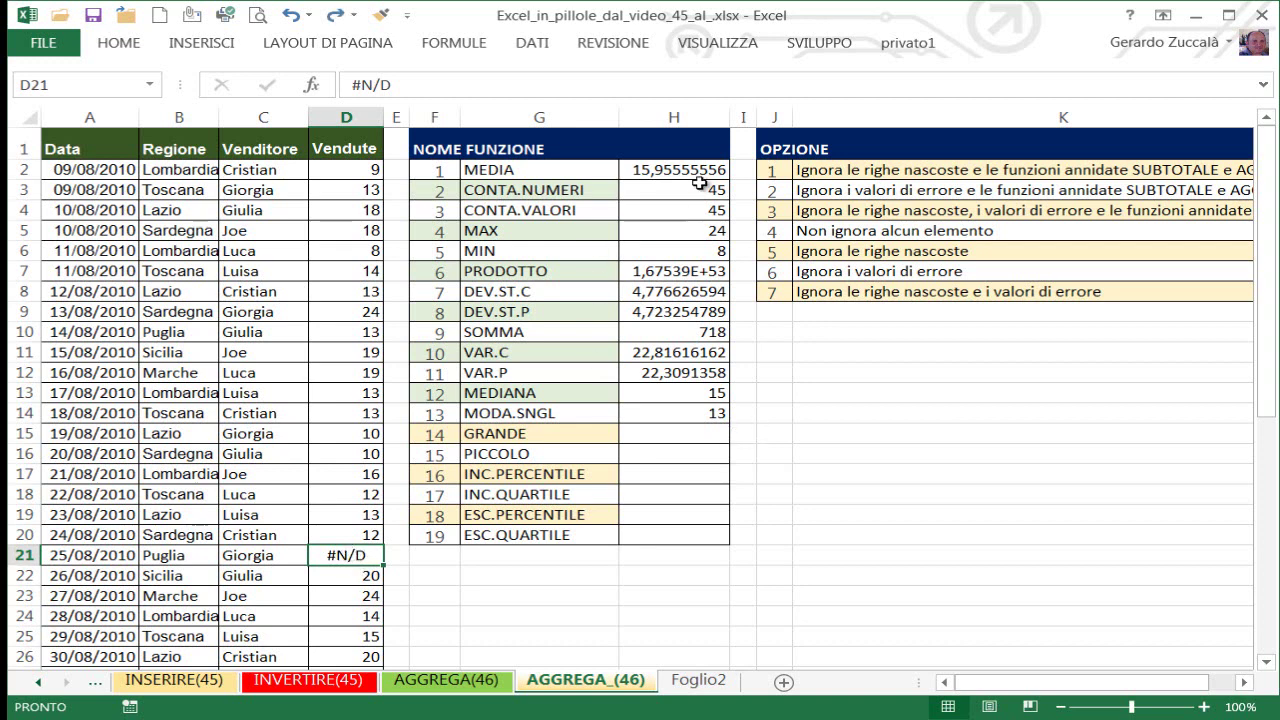
Step: Enter =SOMMA($D$2:$D$47) in K12, which returns #N/D because of the error value
left_click(869, 379)
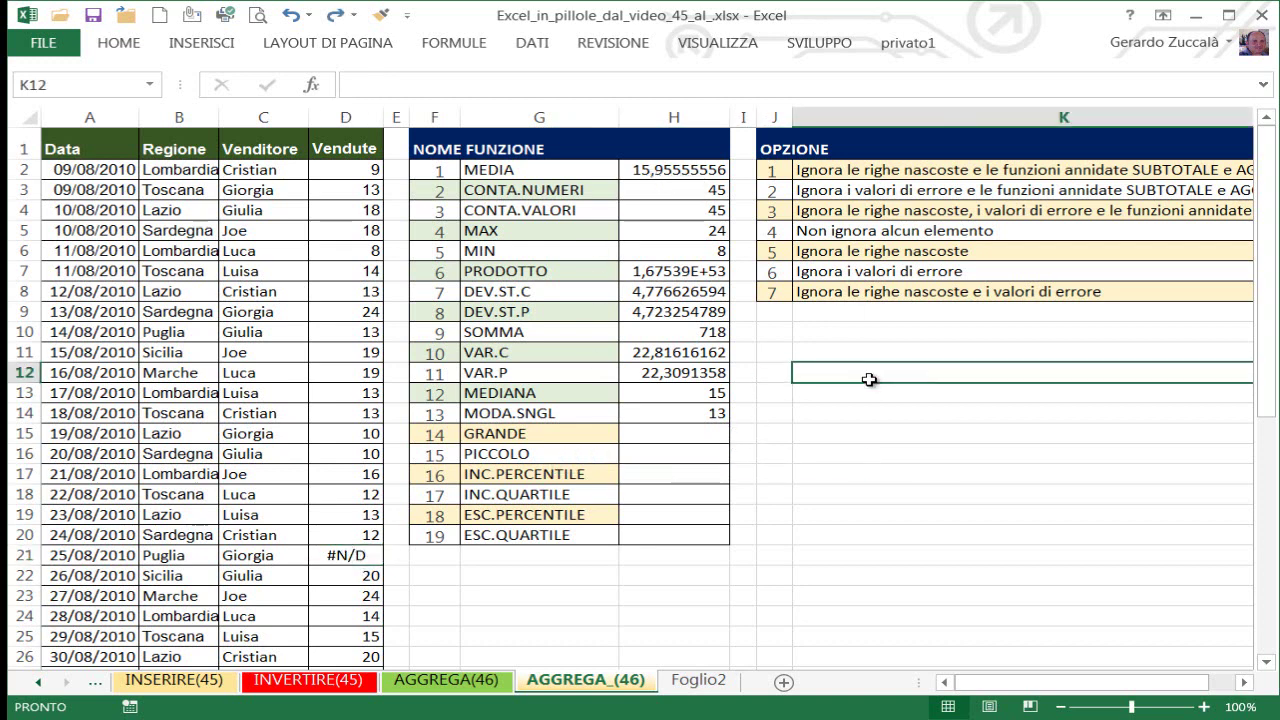
type("=")
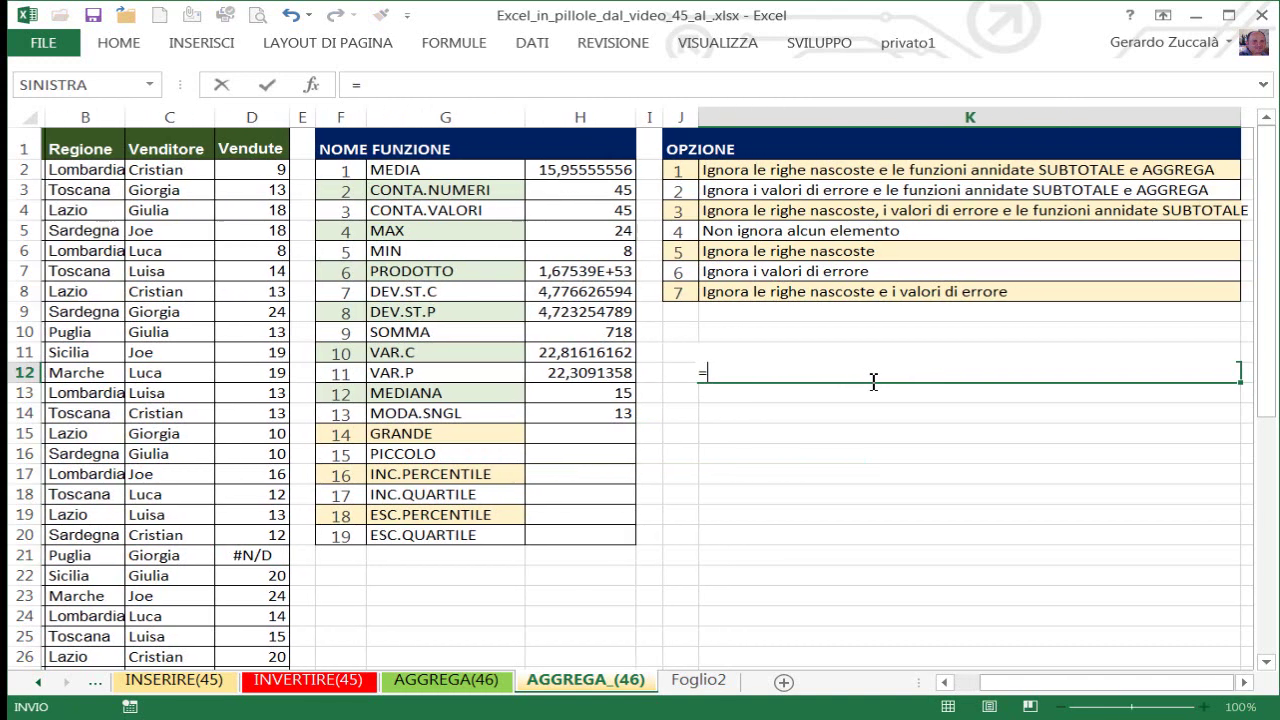
type("somm")
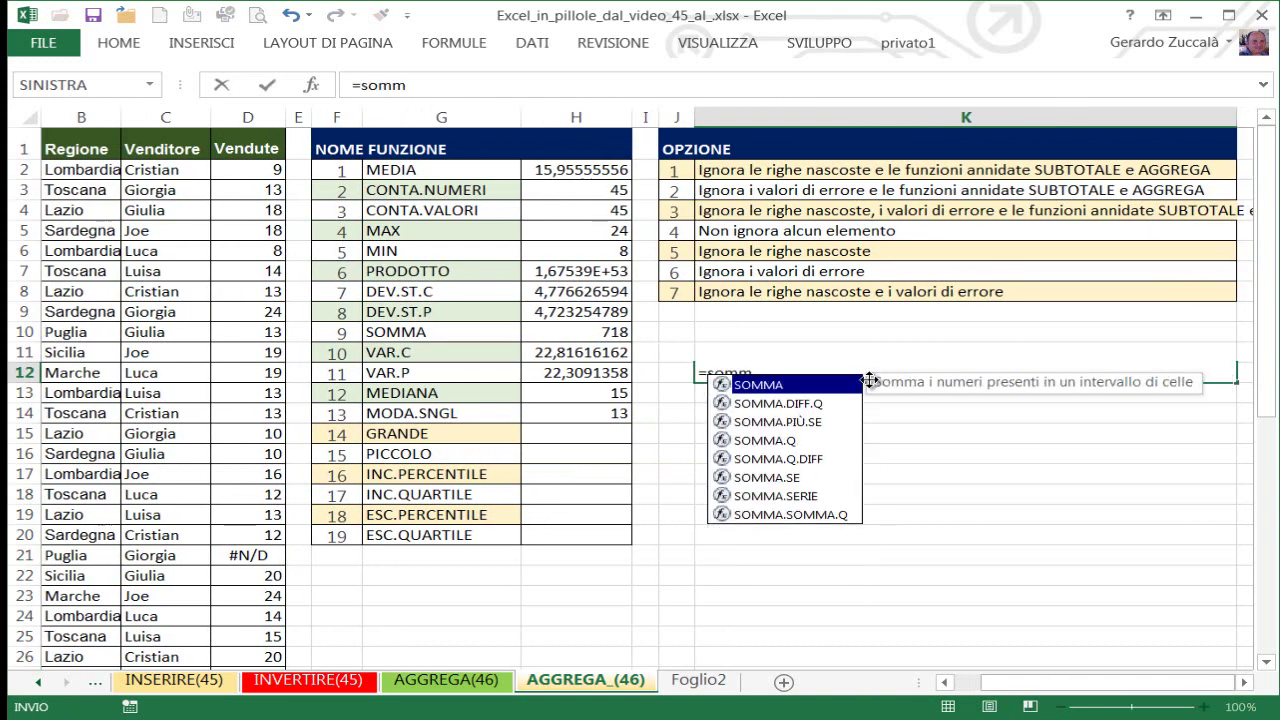
key("Tab")
left_click(275, 172)
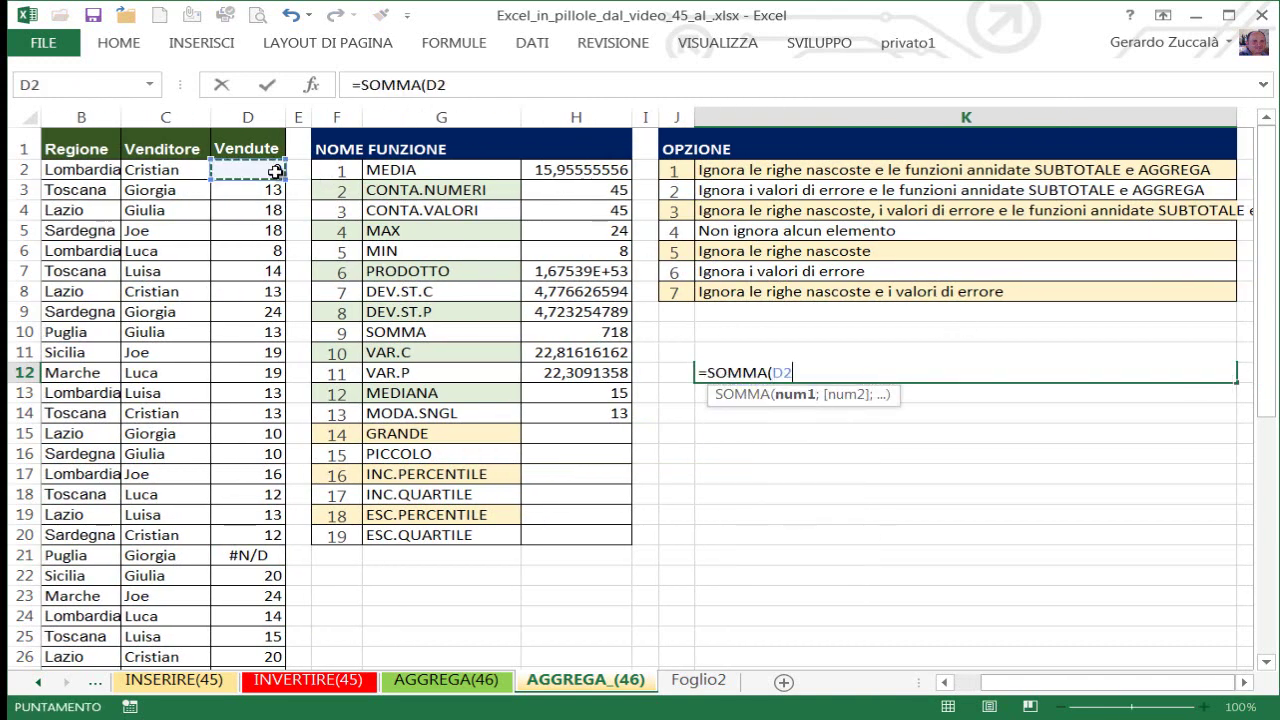
key("ctrl+shift+Down")
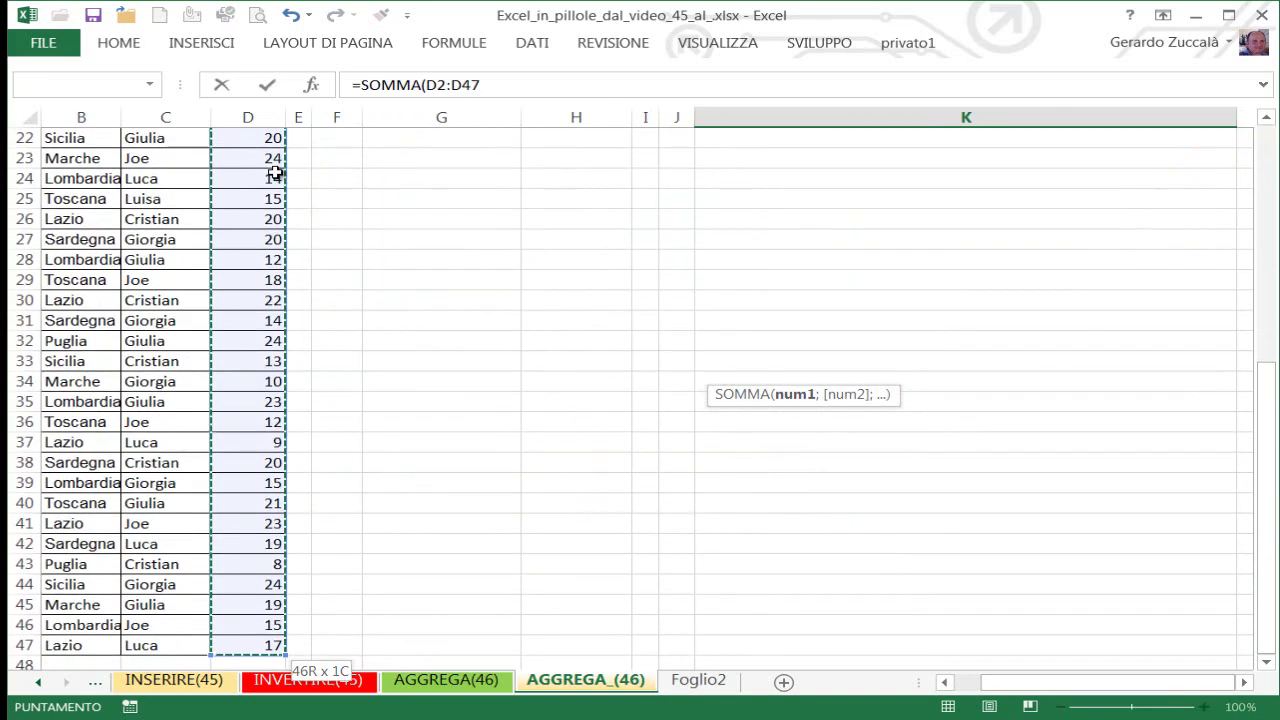
key("F4")
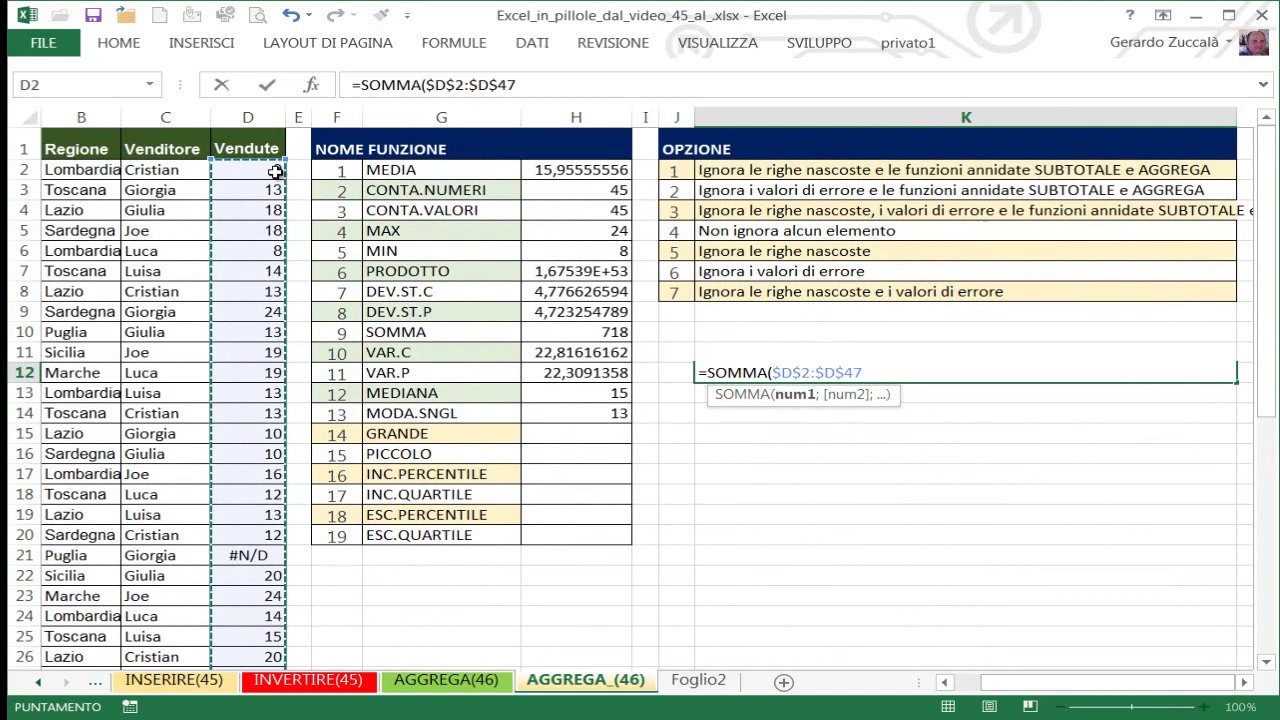
type(")")
key("ctrl+Return")
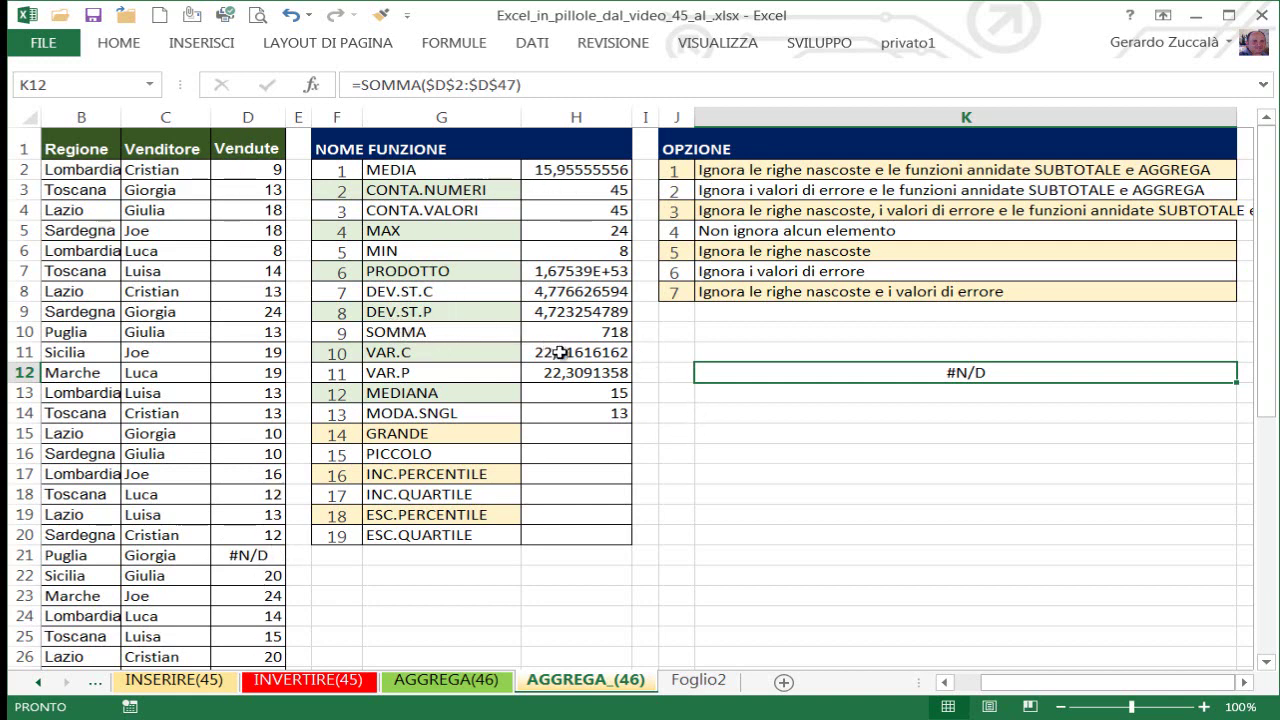
left_click_drag(355, 331, 611, 334)
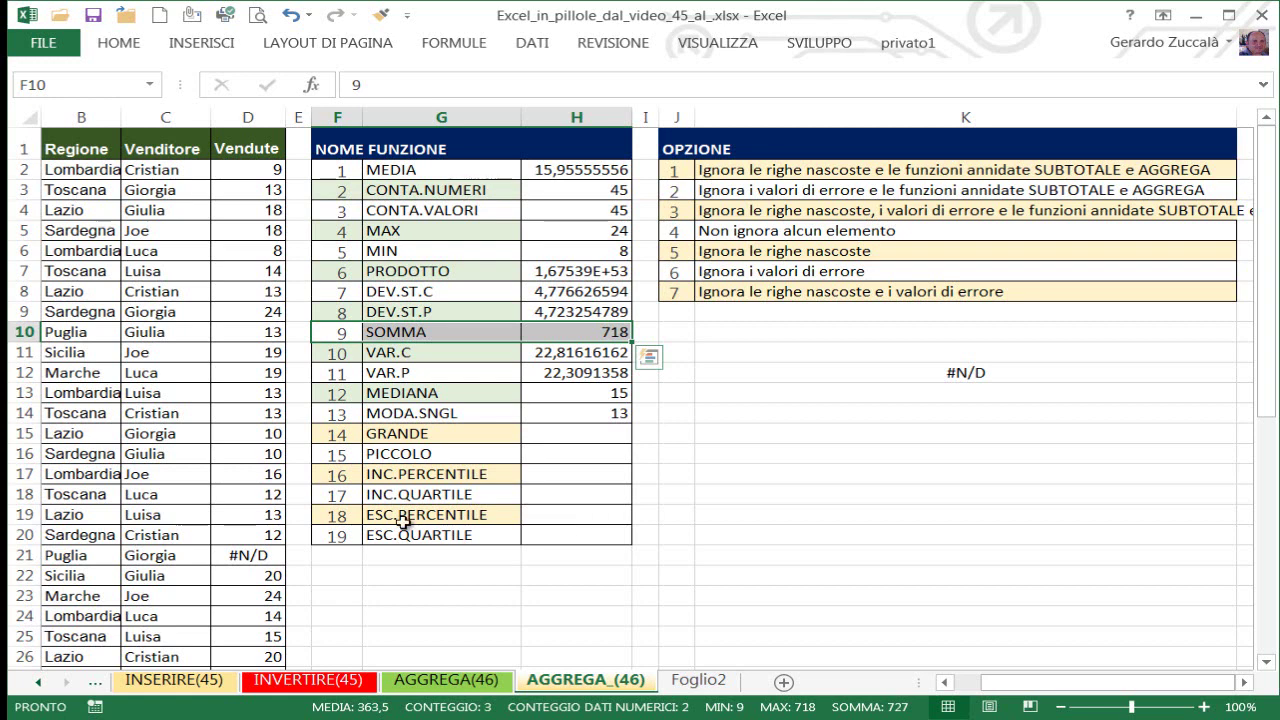
Step: Highlight the GRANDE (14) and PICCOLO (15) rows and the percentile and quartile functions
left_click_drag(352, 433, 383, 438)
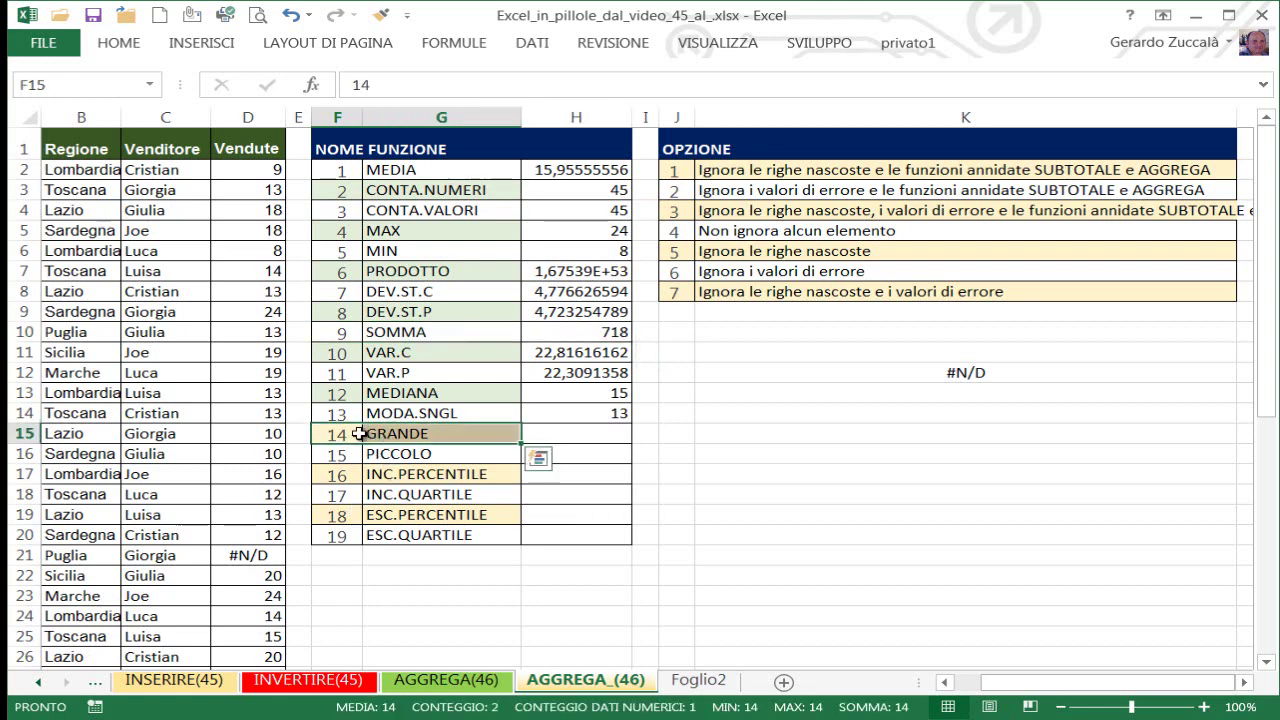
left_click(329, 433)
left_click(336, 454)
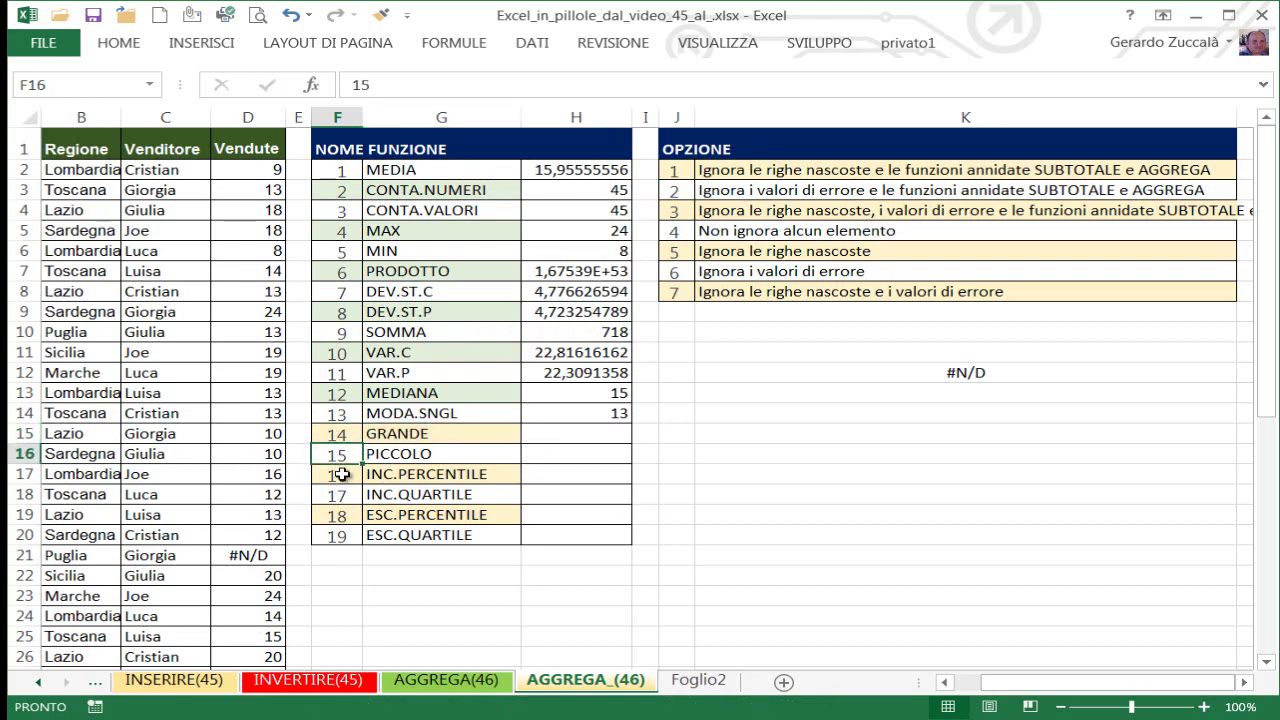
left_click_drag(339, 476, 375, 535)
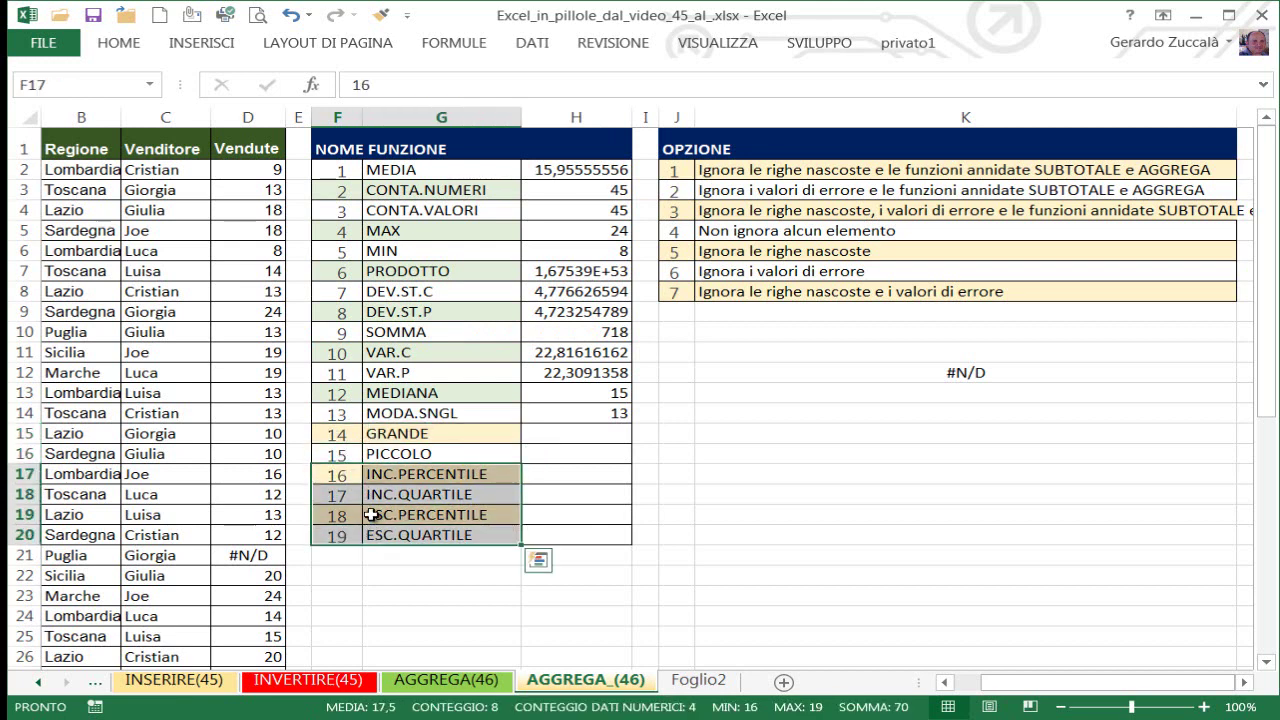
left_click_drag(332, 437, 442, 453)
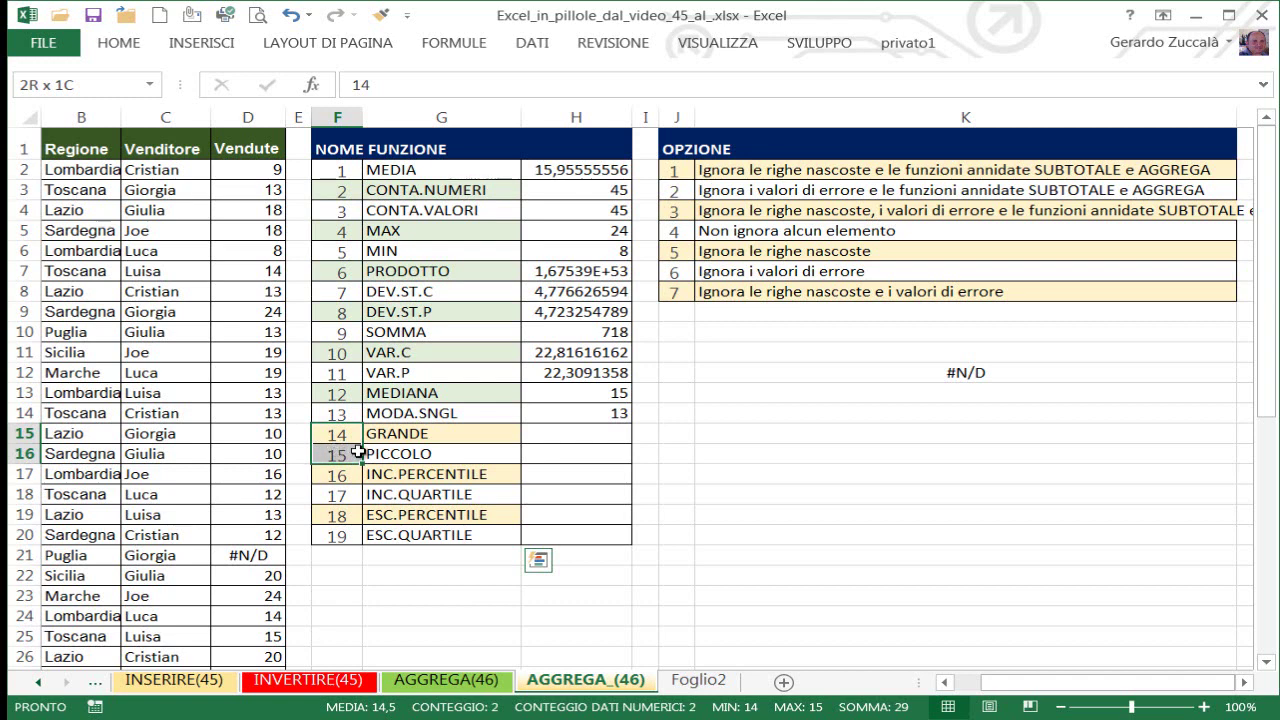
left_click(421, 437)
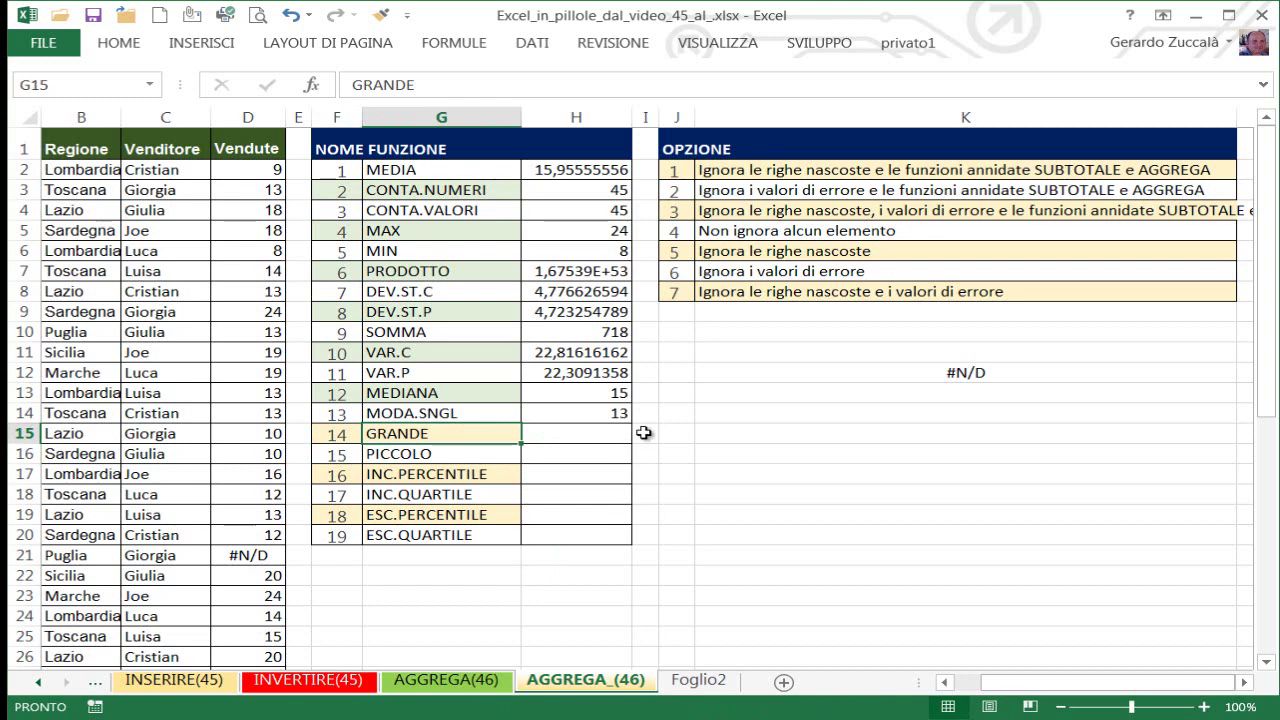
Step: Enter the k value 2 in both K15 and K16
left_click(739, 437)
type("2")
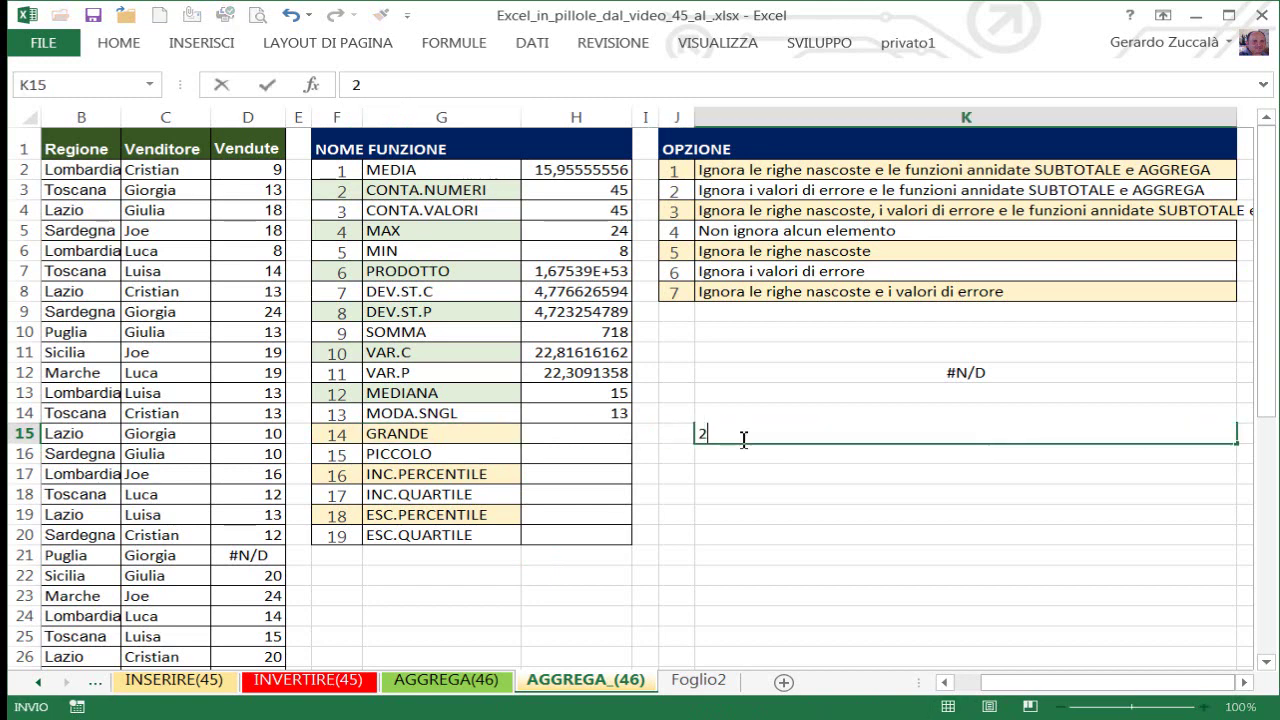
key("Return")
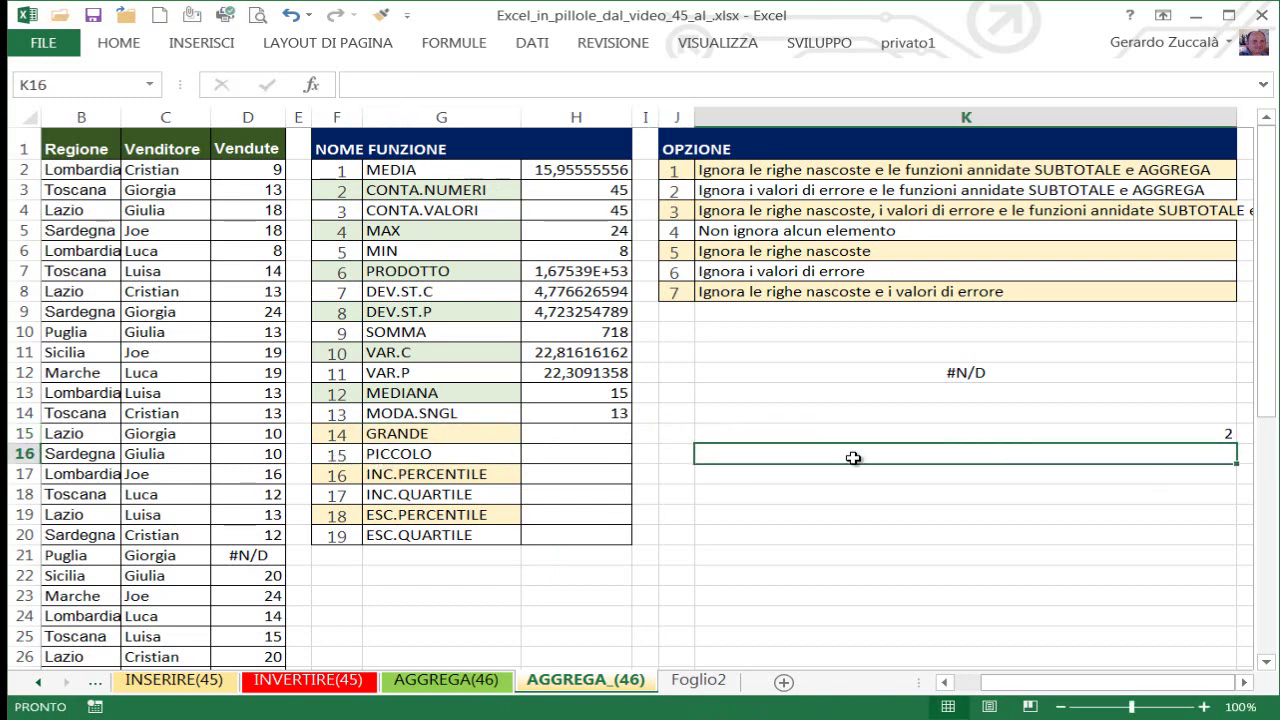
type("2")
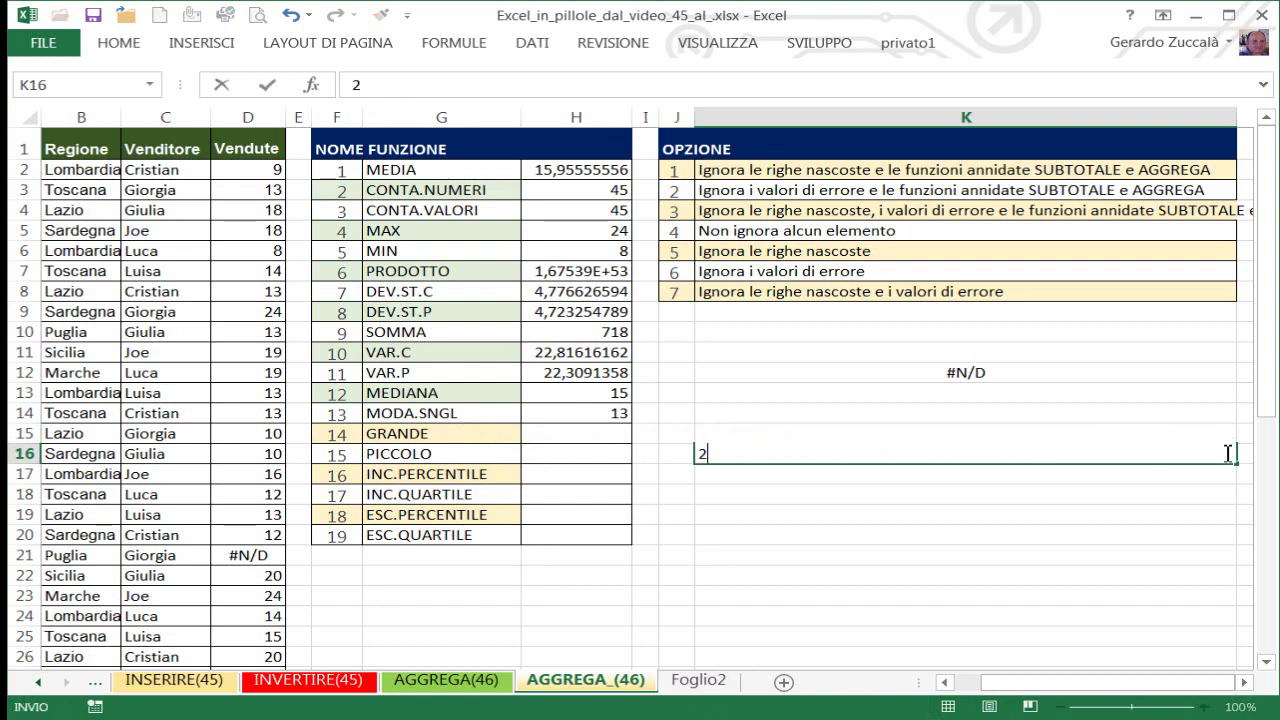
key("Return")
left_click(576, 430)
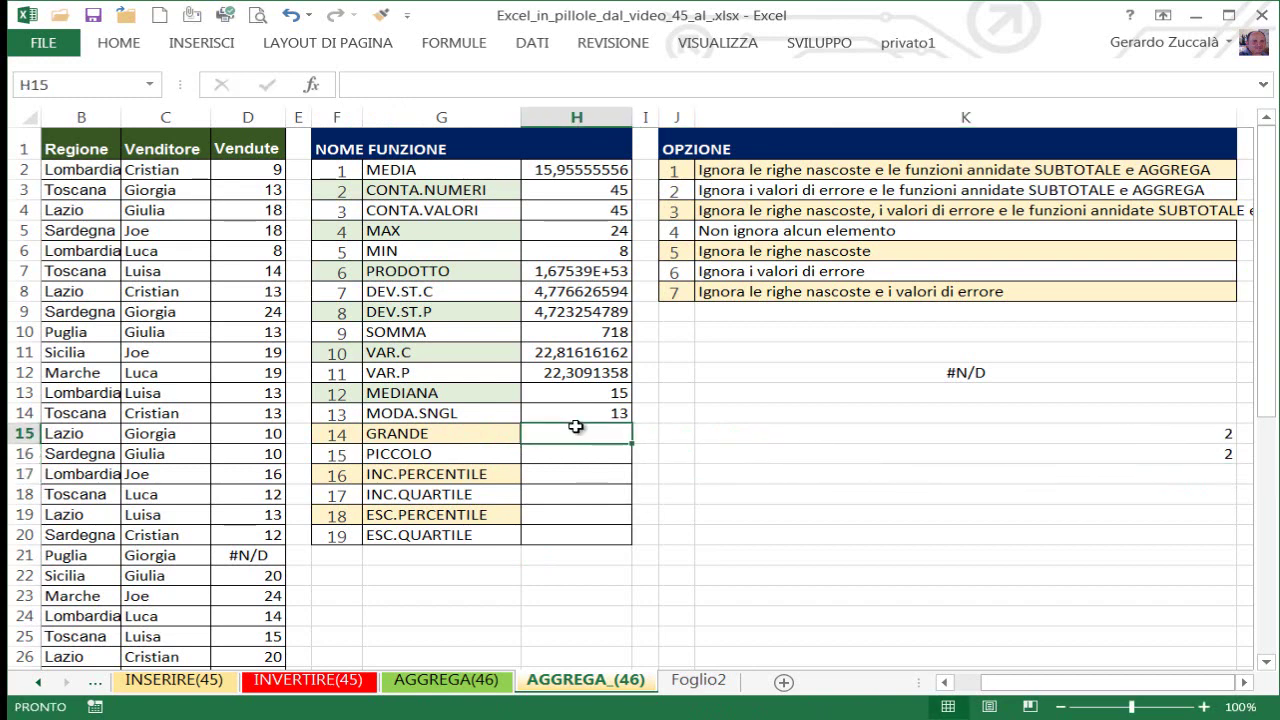
Step: In H15, start =AGGREGA with the function number from F15 and option 6
type("=")
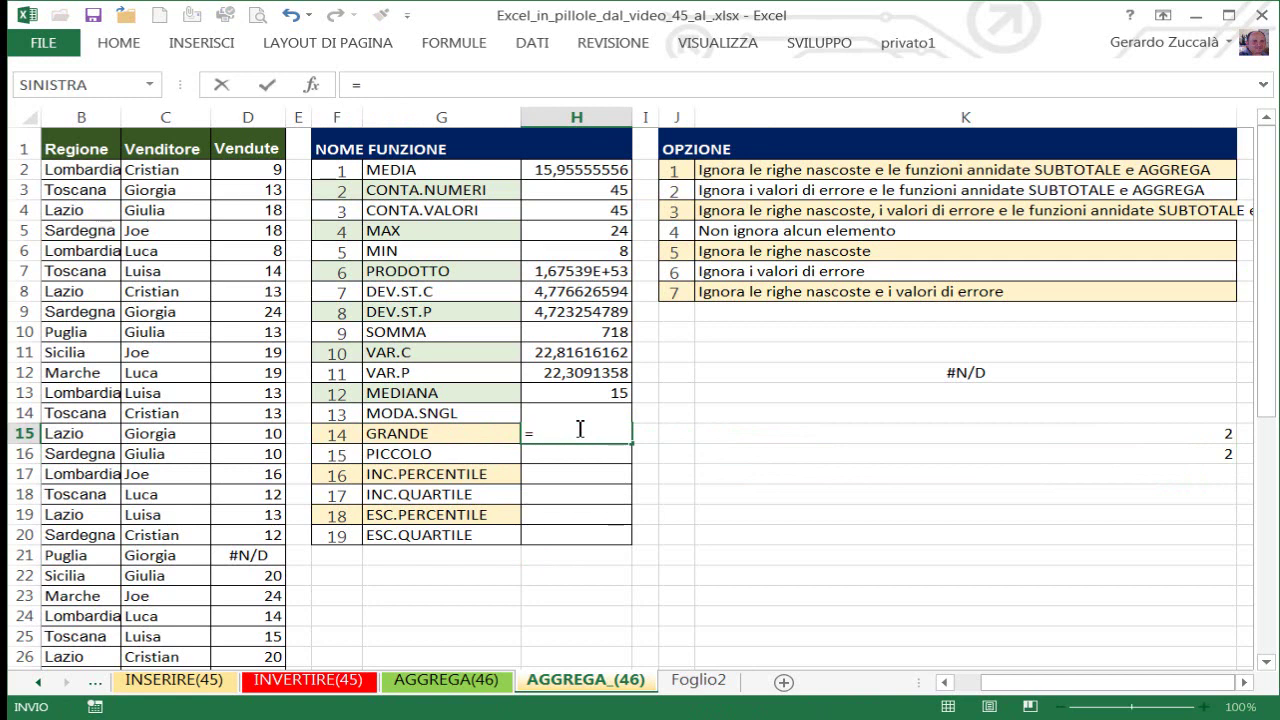
type("aggr")
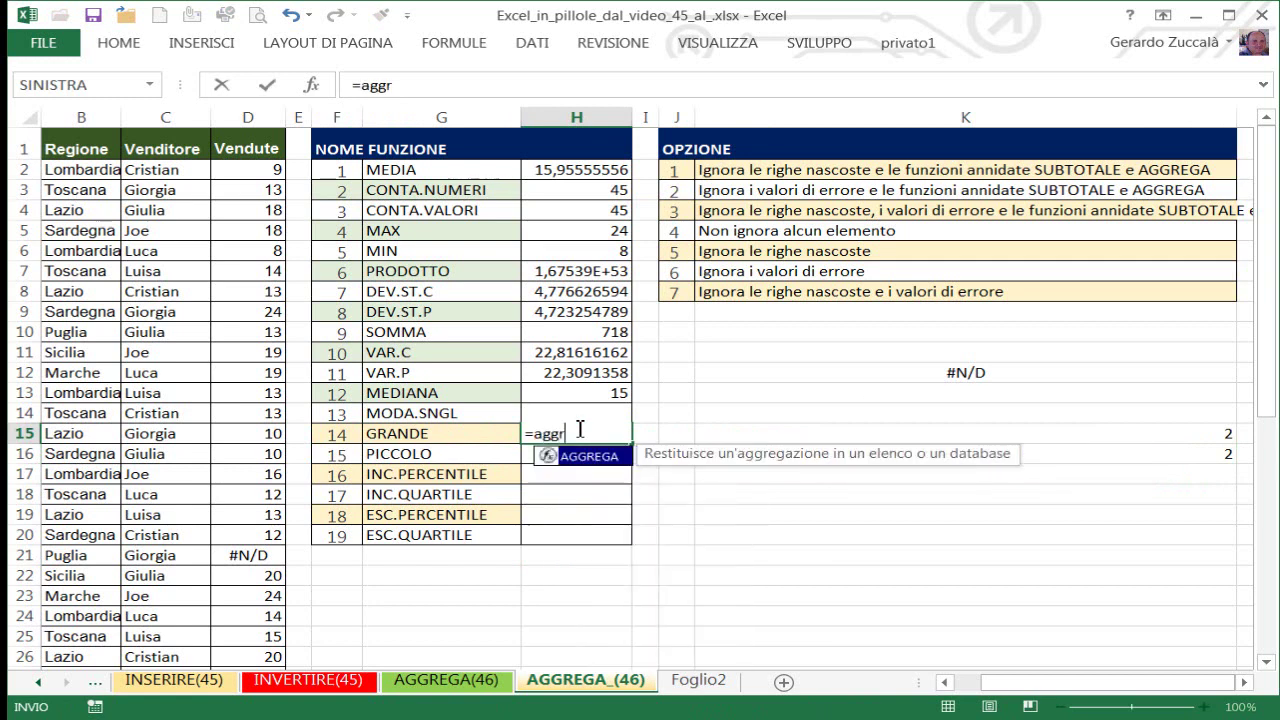
key("Tab")
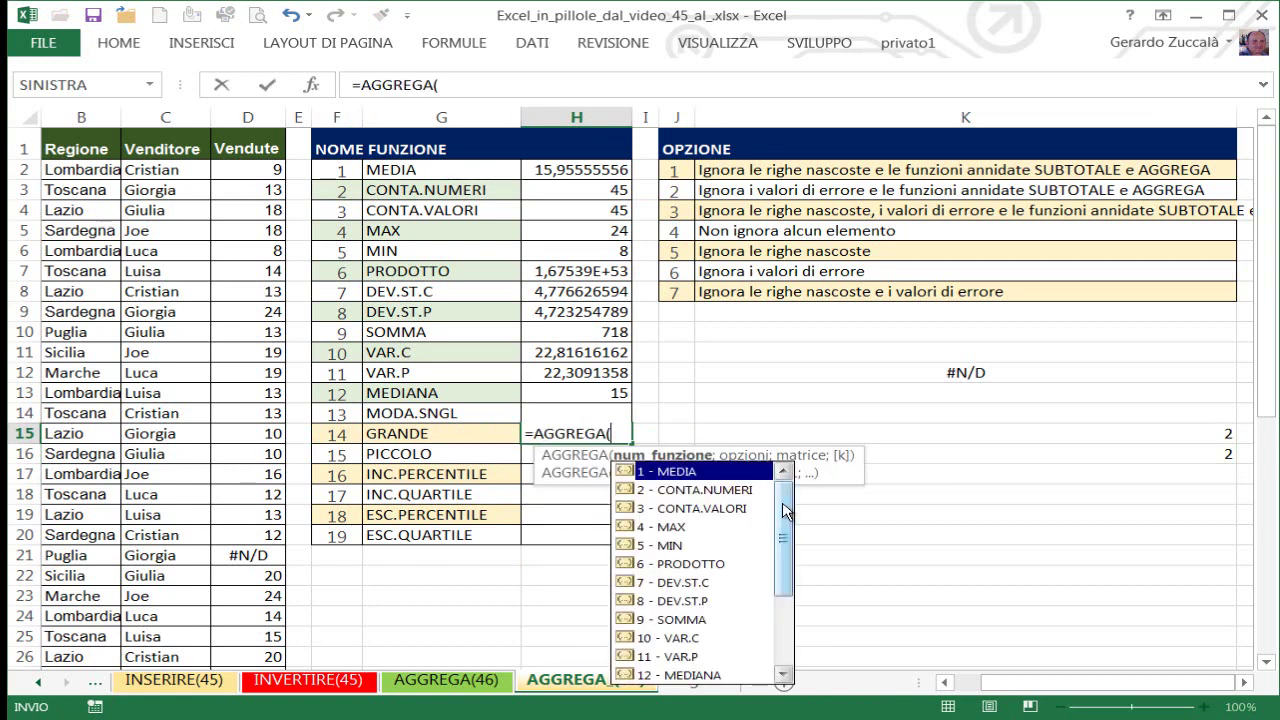
left_click_drag(785, 512, 781, 567)
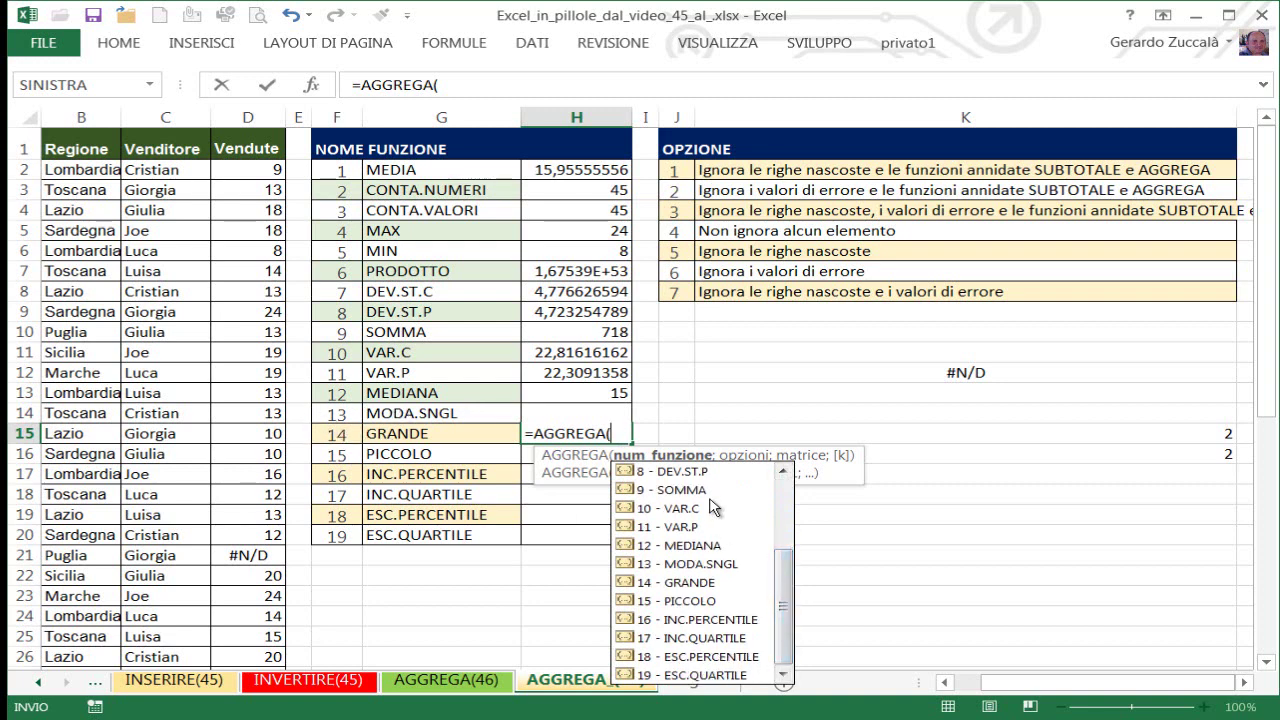
left_click(336, 436)
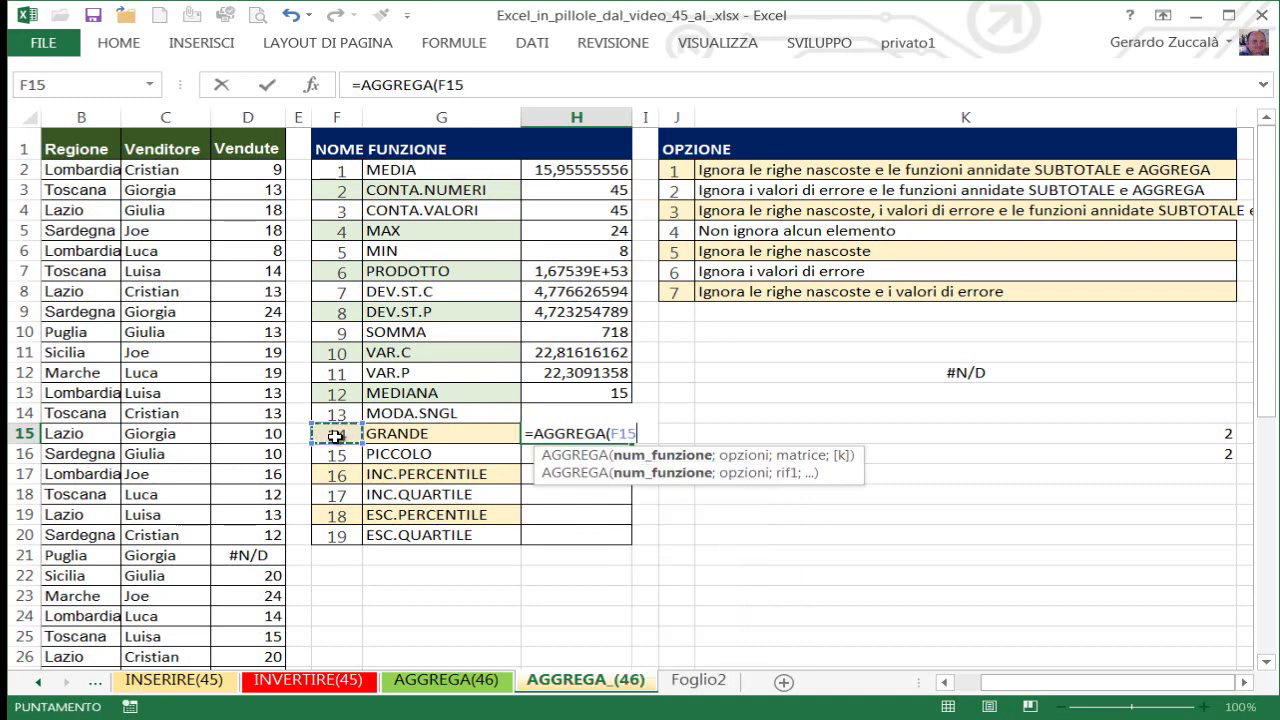
type(";")
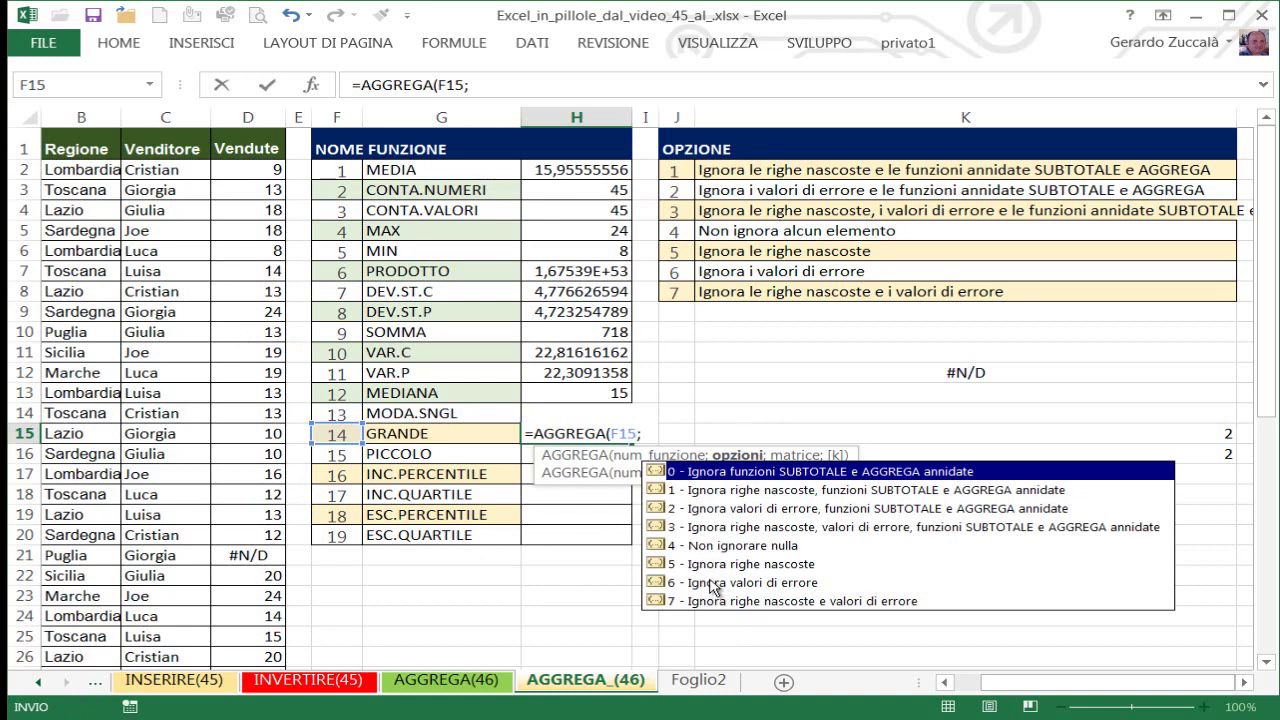
type("6;")
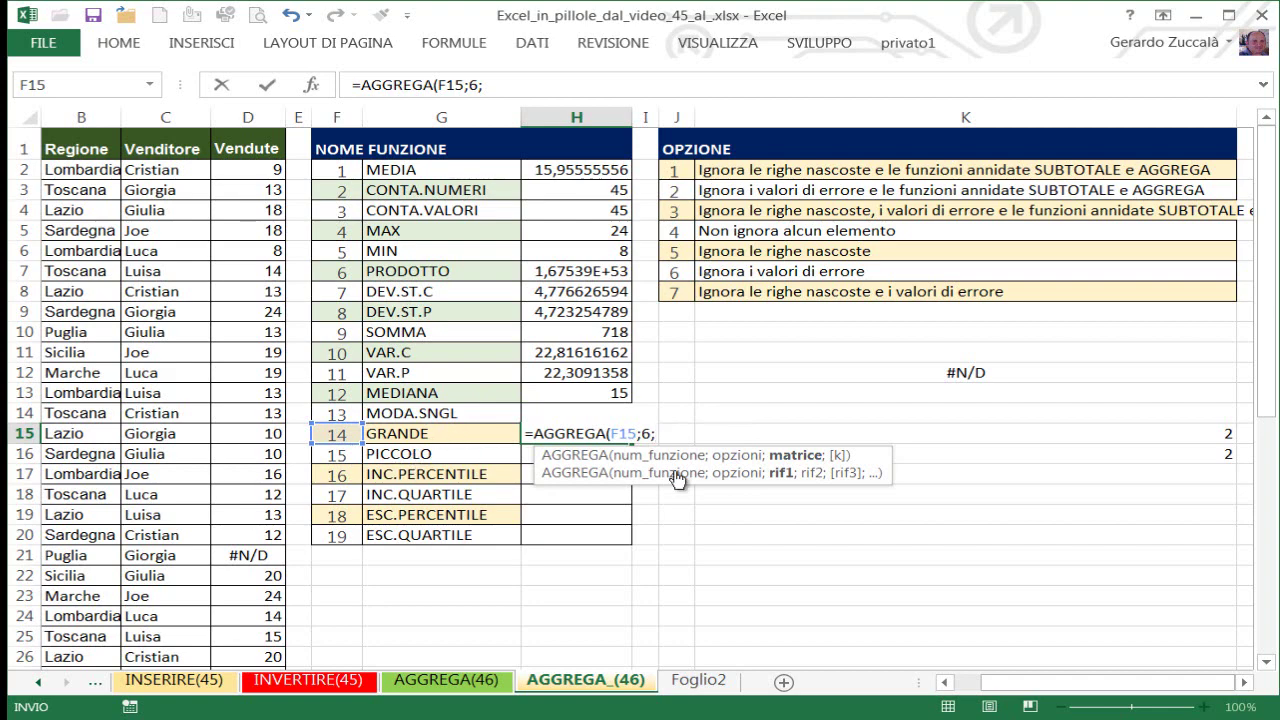
Step: Add the absolute range $D$2:$D$47 and k from K15, committing the GRANDE result 24
left_click(259, 172)
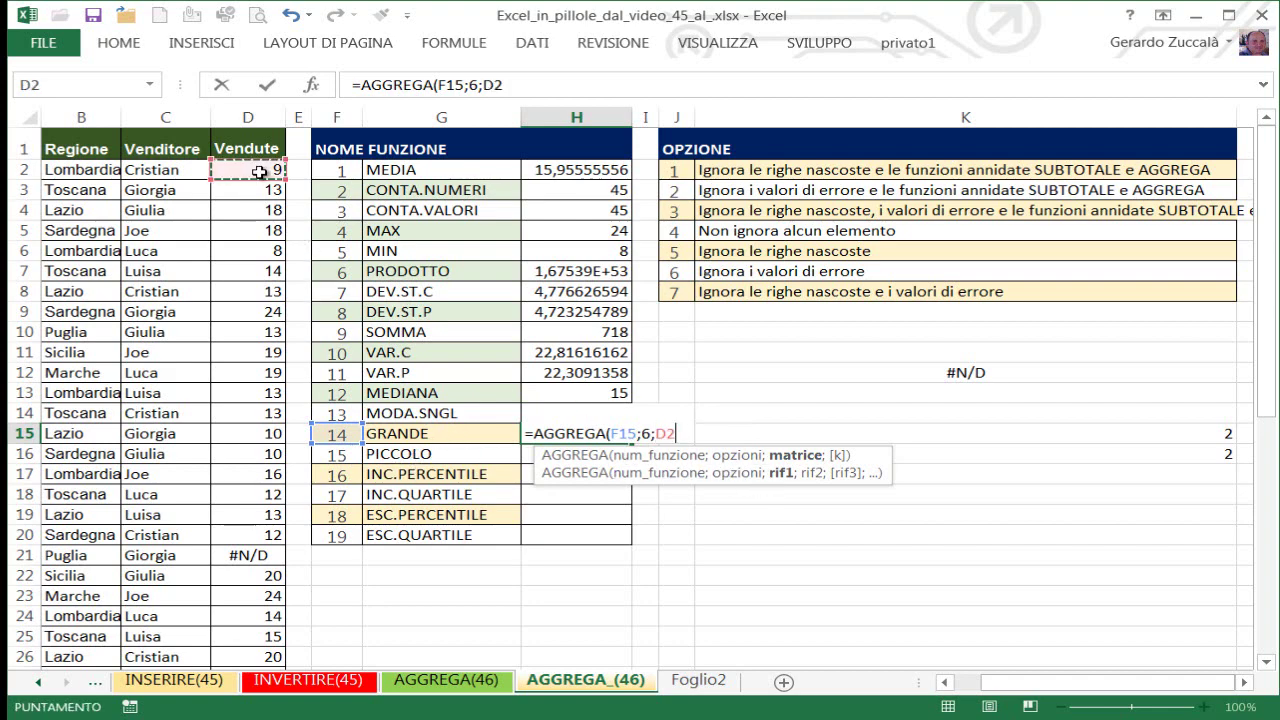
key("ctrl+shift+Down")
key("F4")
scroll(259, 172, "up", 7)
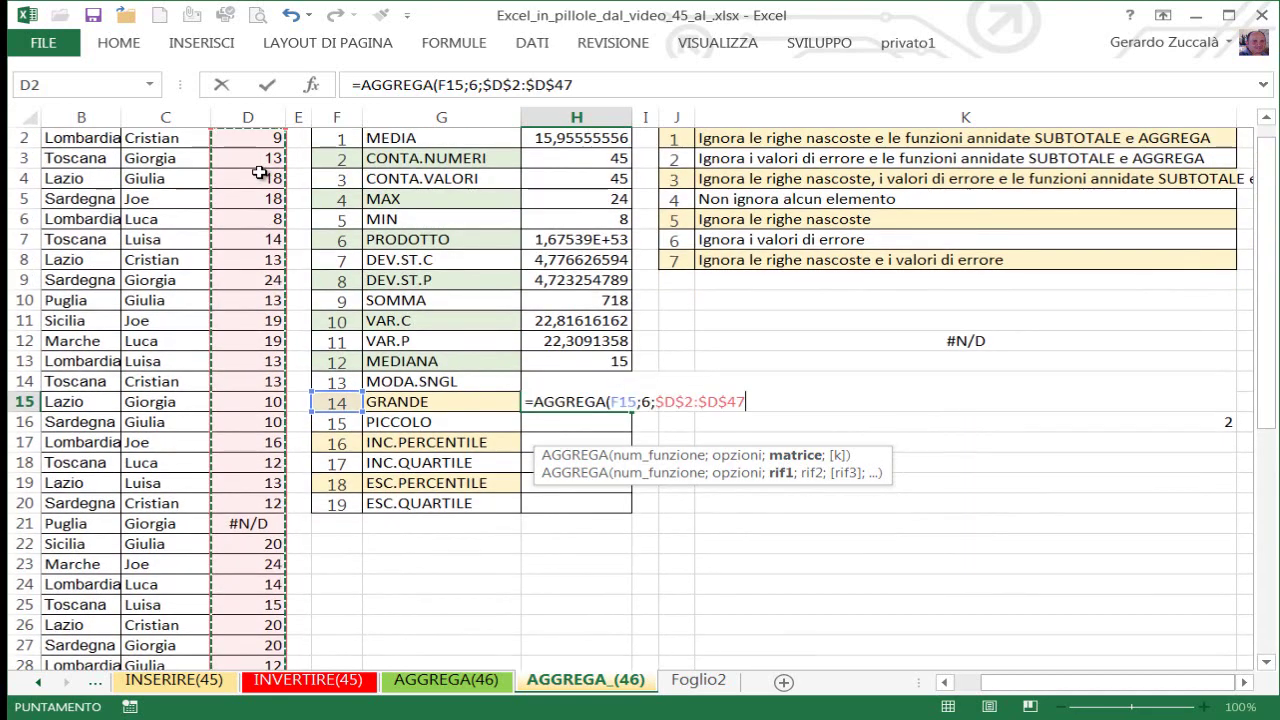
type(";")
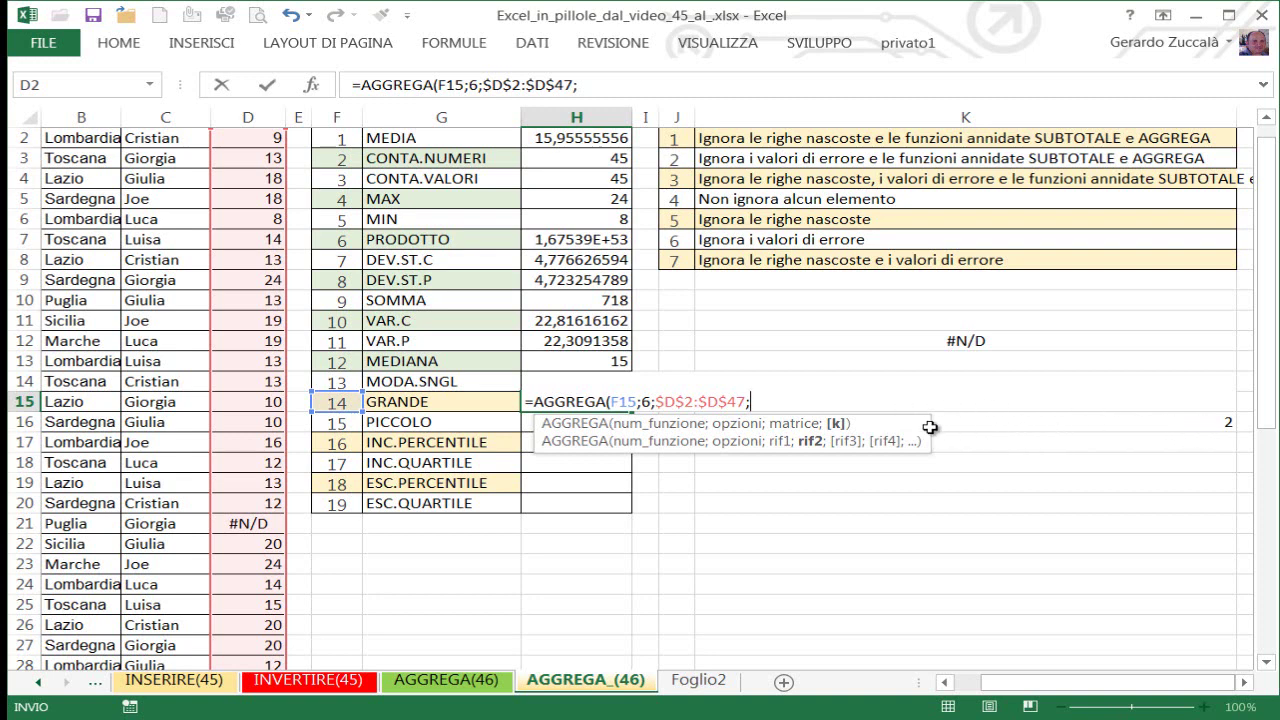
left_click(1196, 421)
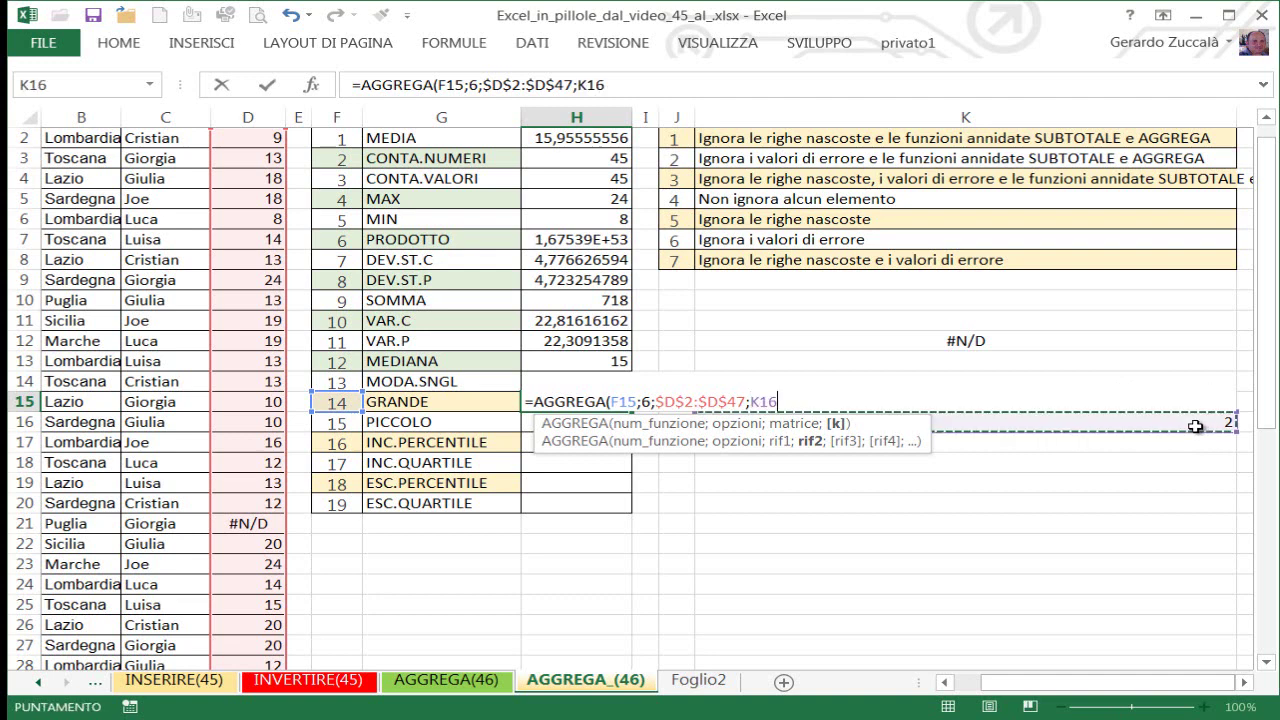
key("Up")
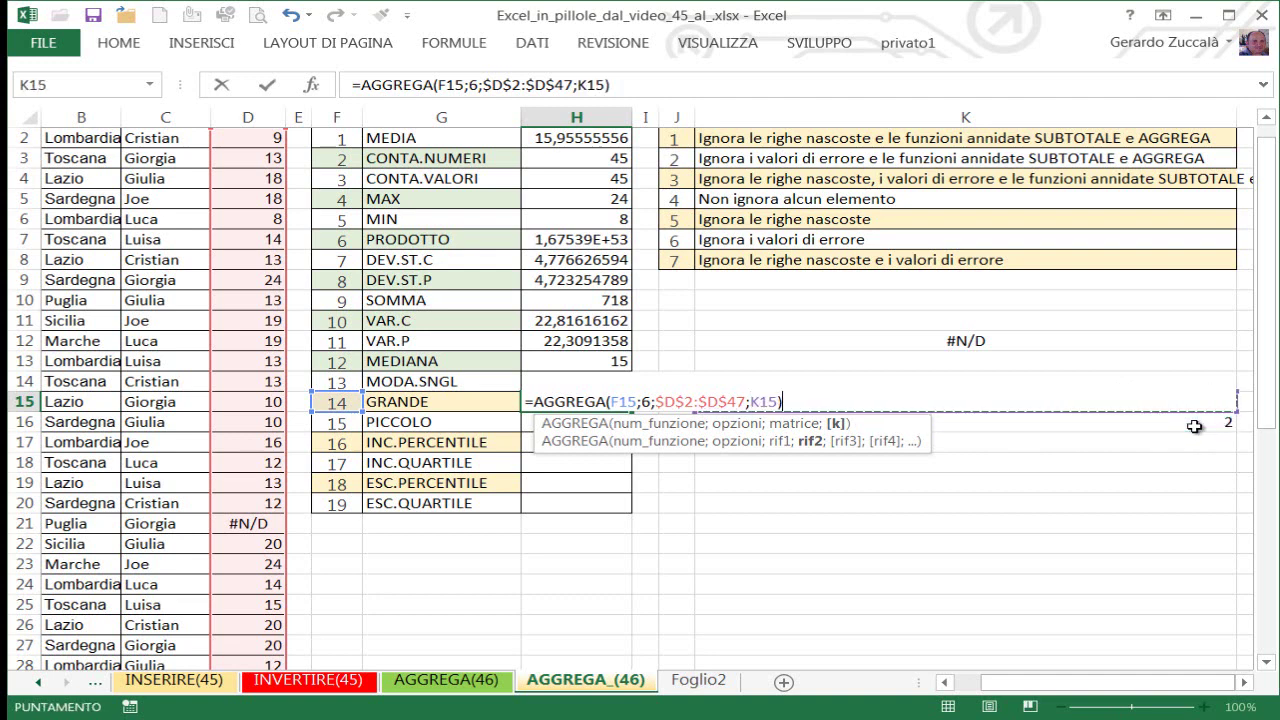
key("ctrl+Return")
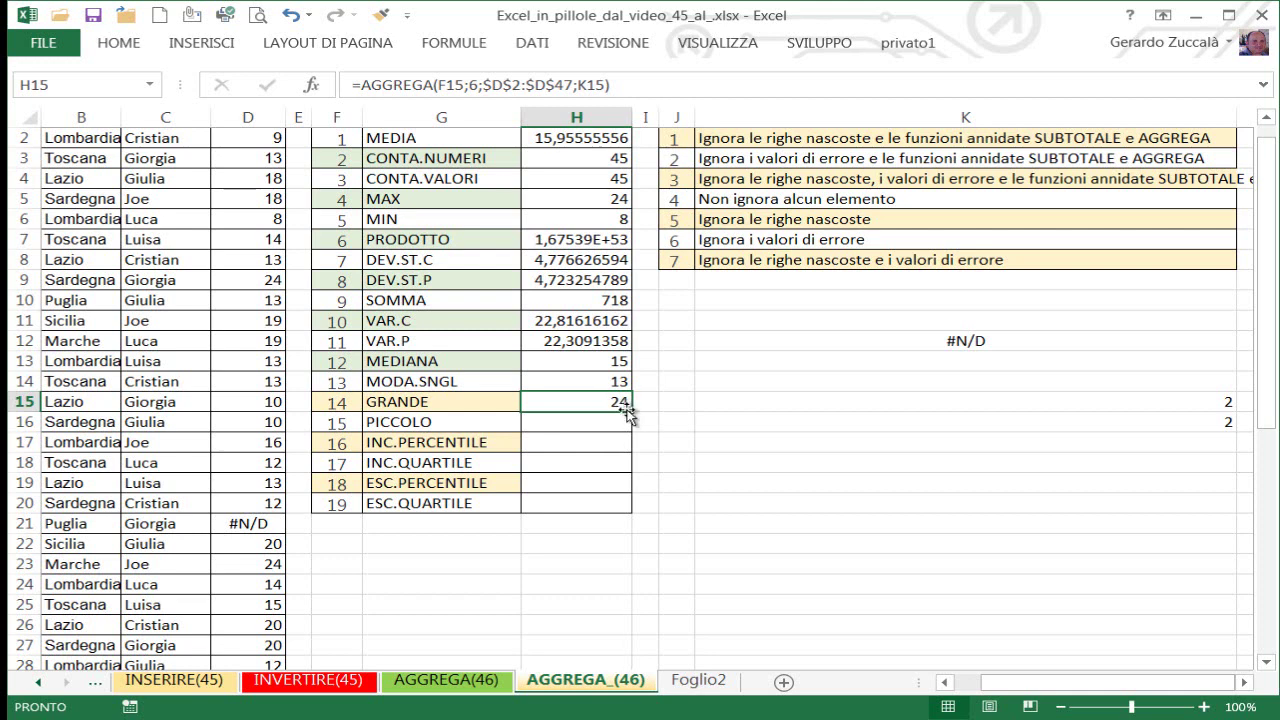
Step: Fill the H15 formula down through the PICCOLO to ESC.QUARTILE rows
left_click_drag(628, 412, 627, 510)
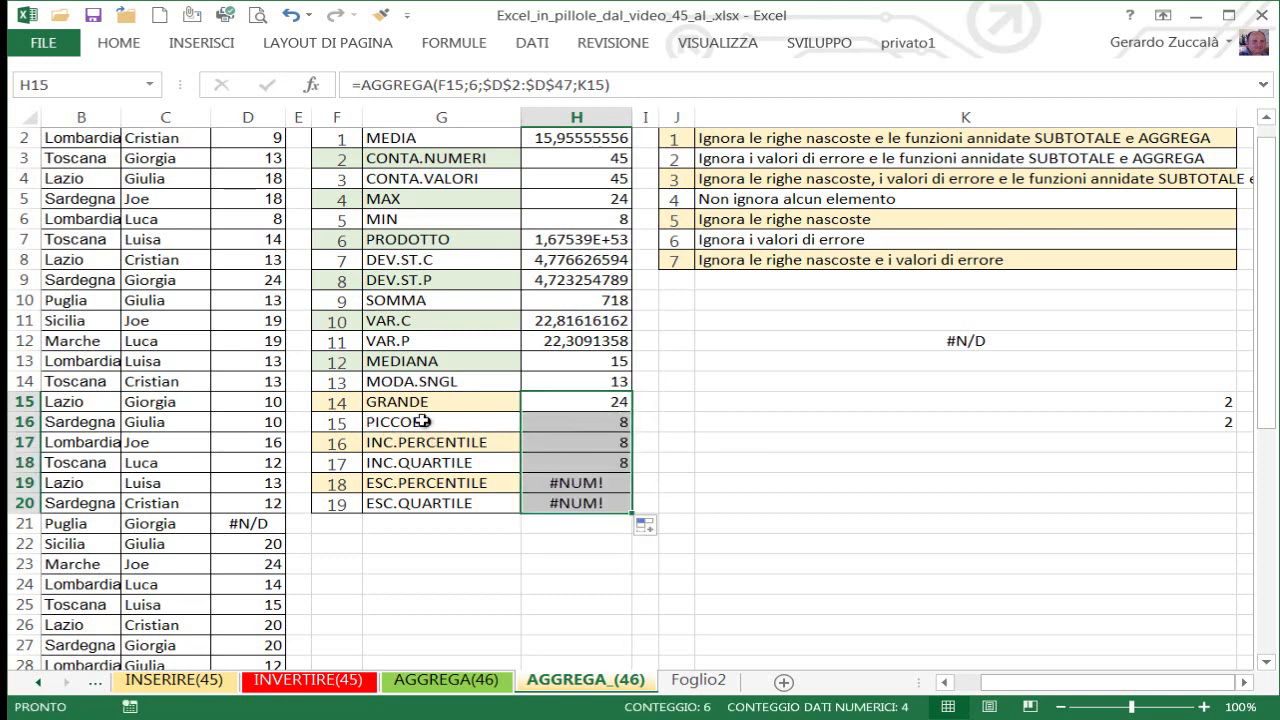
left_click_drag(610, 440, 617, 421)
double_click(607, 421)
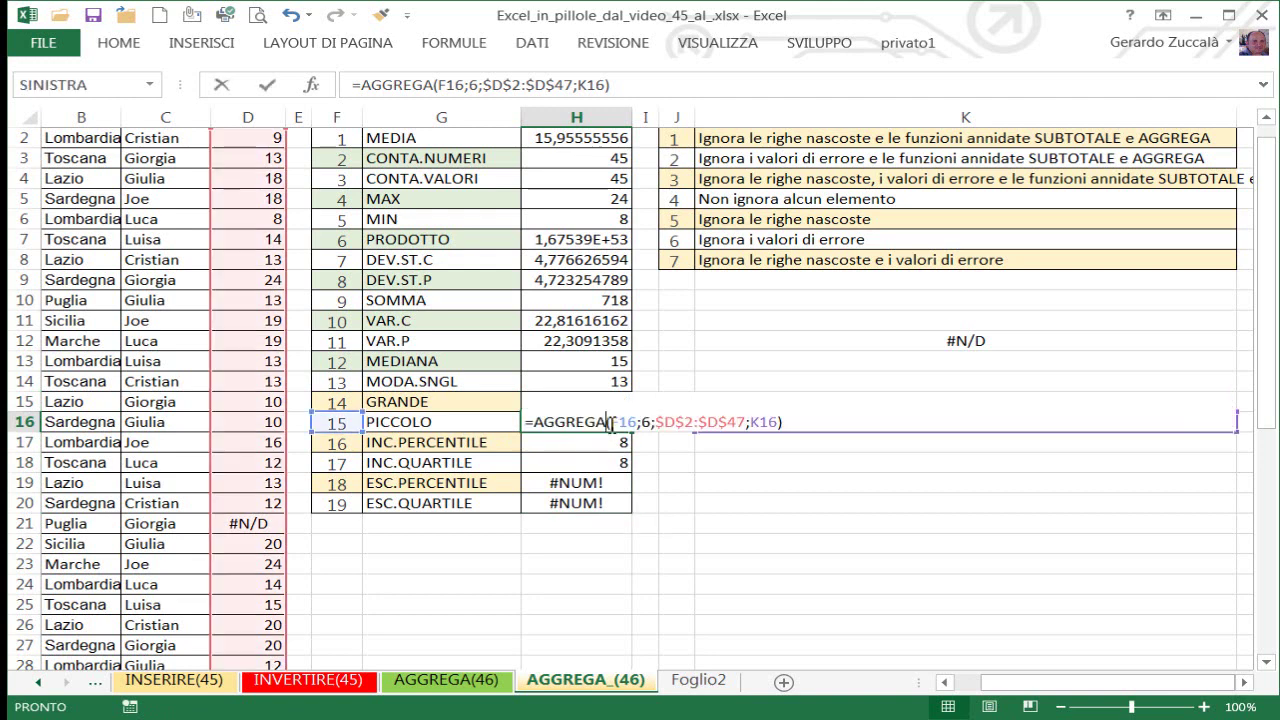
key("Escape")
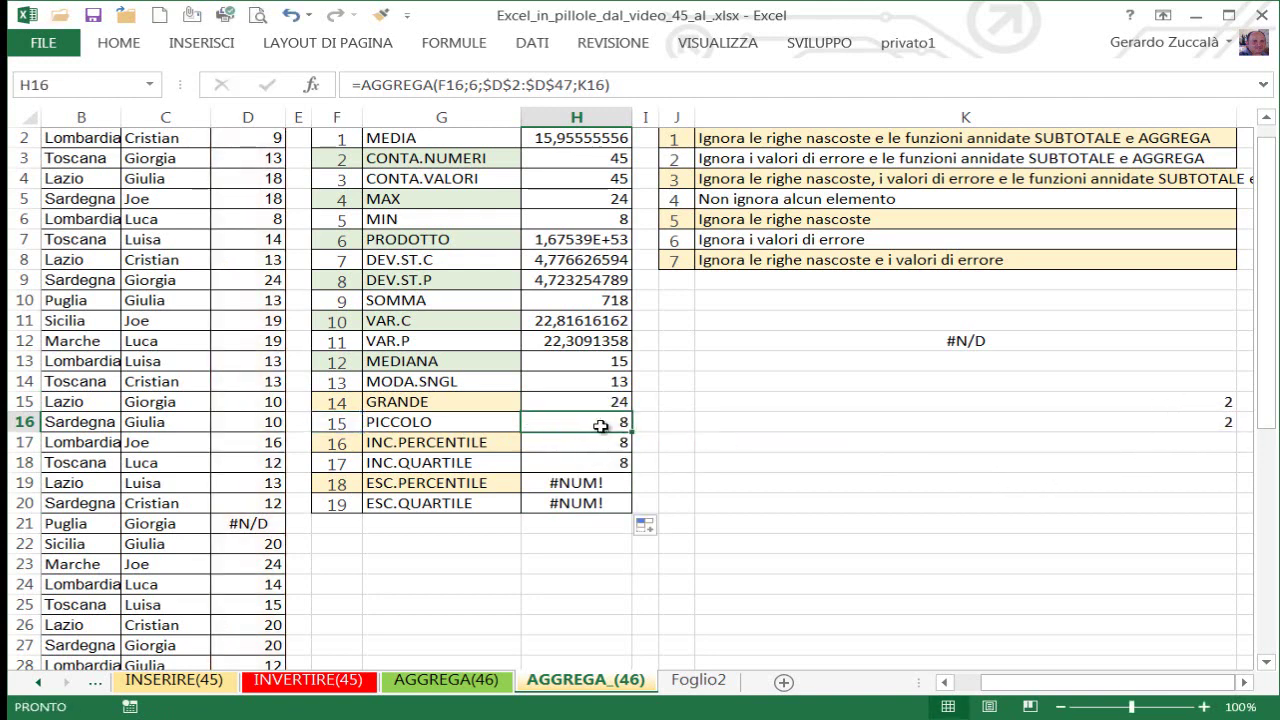
Step: Recheck the copied PICCOLO formula and compare the GRANDE and PICCOLO rows
scroll(265, 262, "up", 1)
scroll(420, 320, "down", 2)
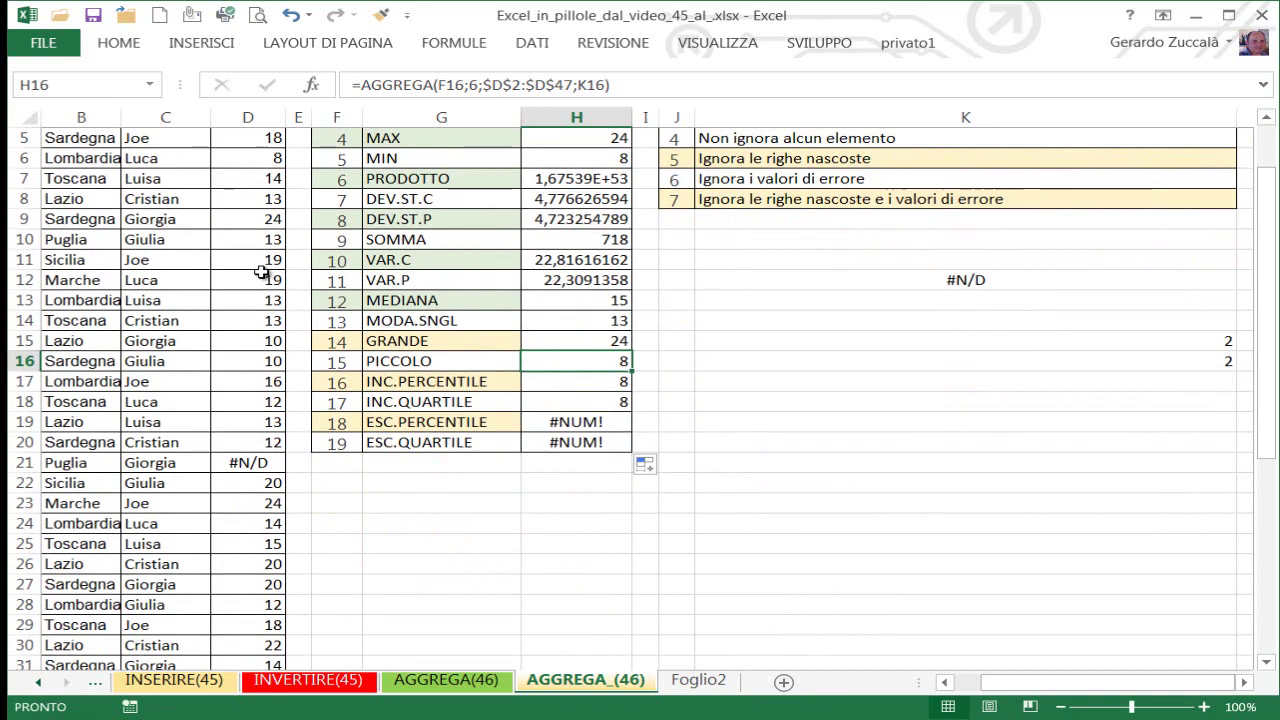
scroll(581, 387, "down", 1)
scroll(581, 387, "up", 1)
left_click_drag(473, 425, 585, 484)
double_click(617, 401)
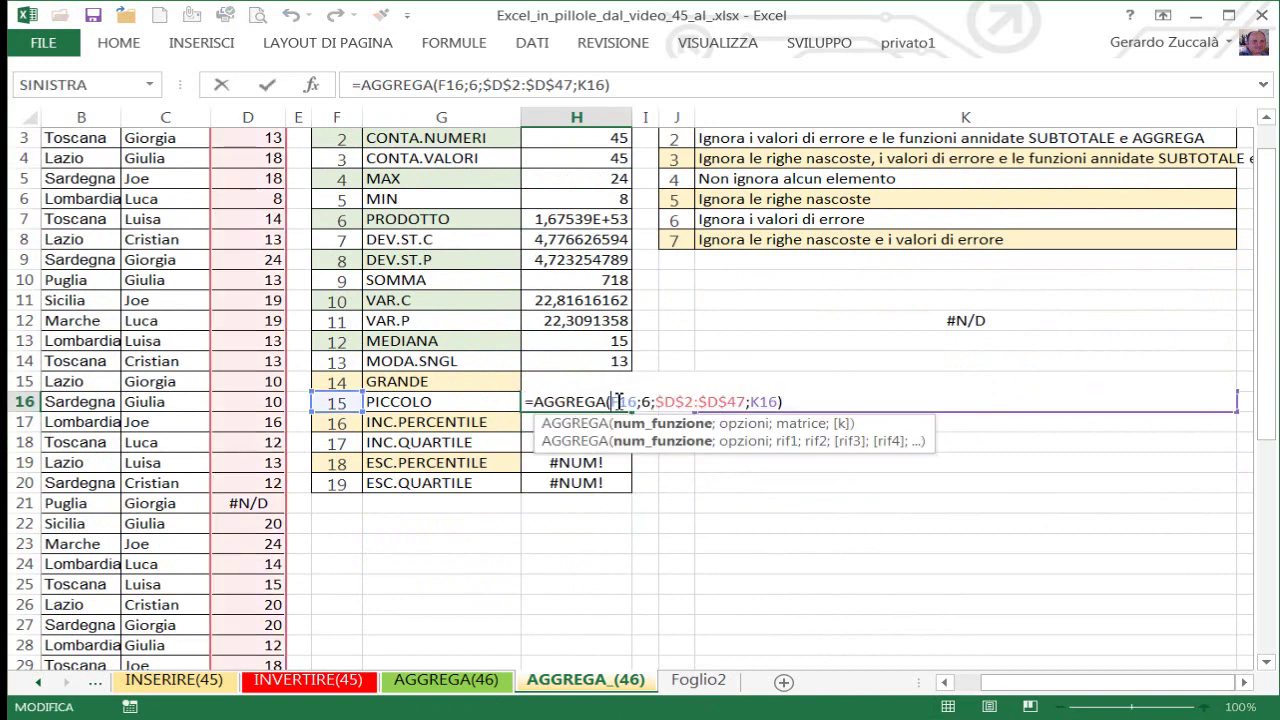
key("ctrl+Return")
left_click(450, 405)
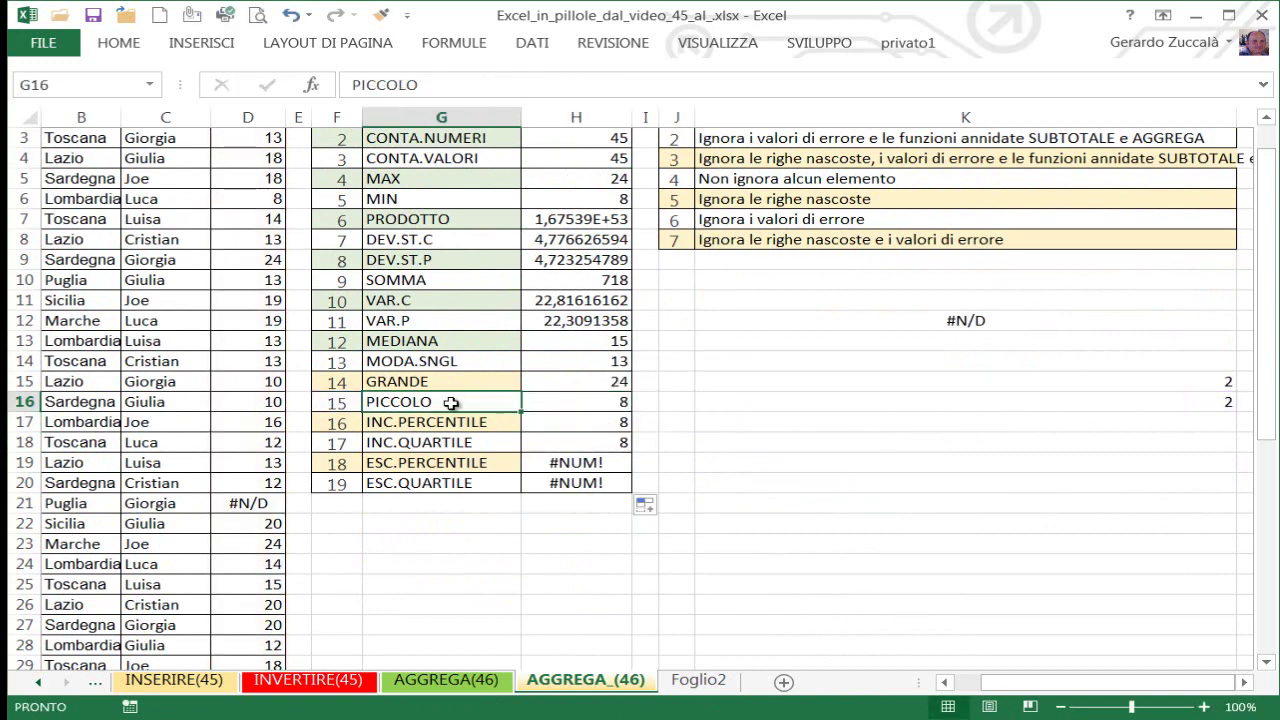
left_click(426, 381)
left_click(490, 404)
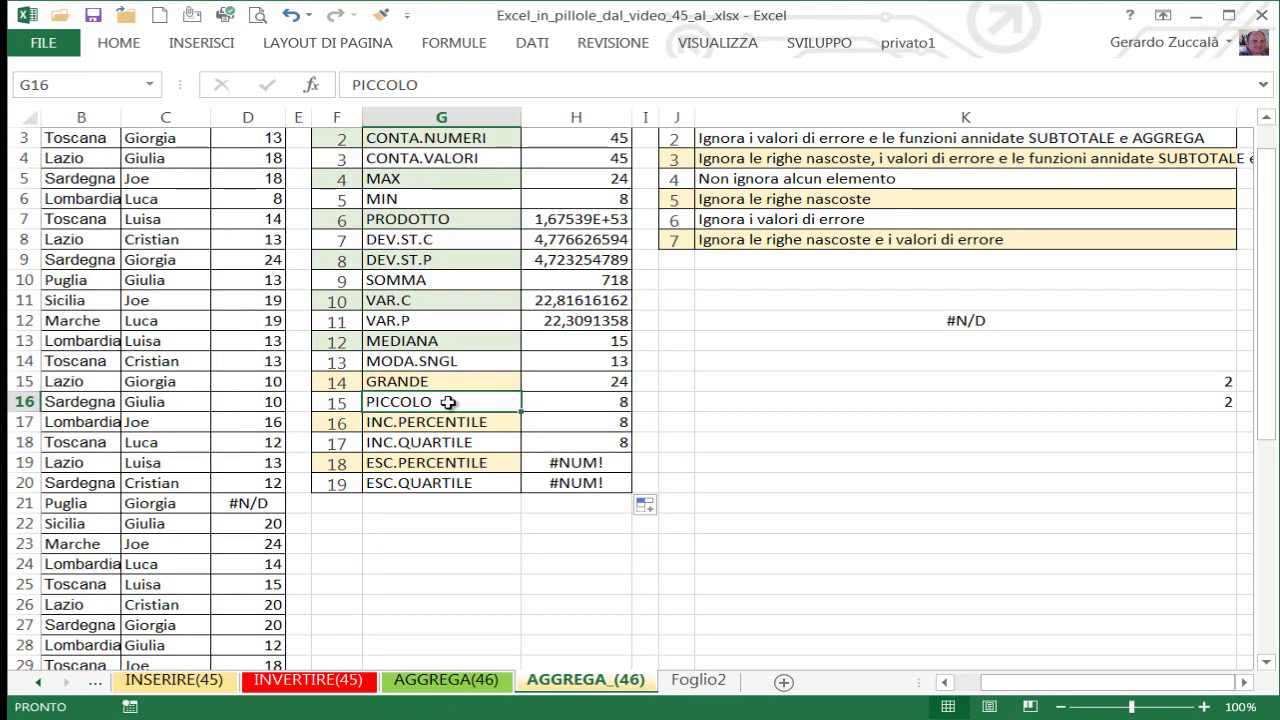
left_click(428, 381)
left_click(472, 405)
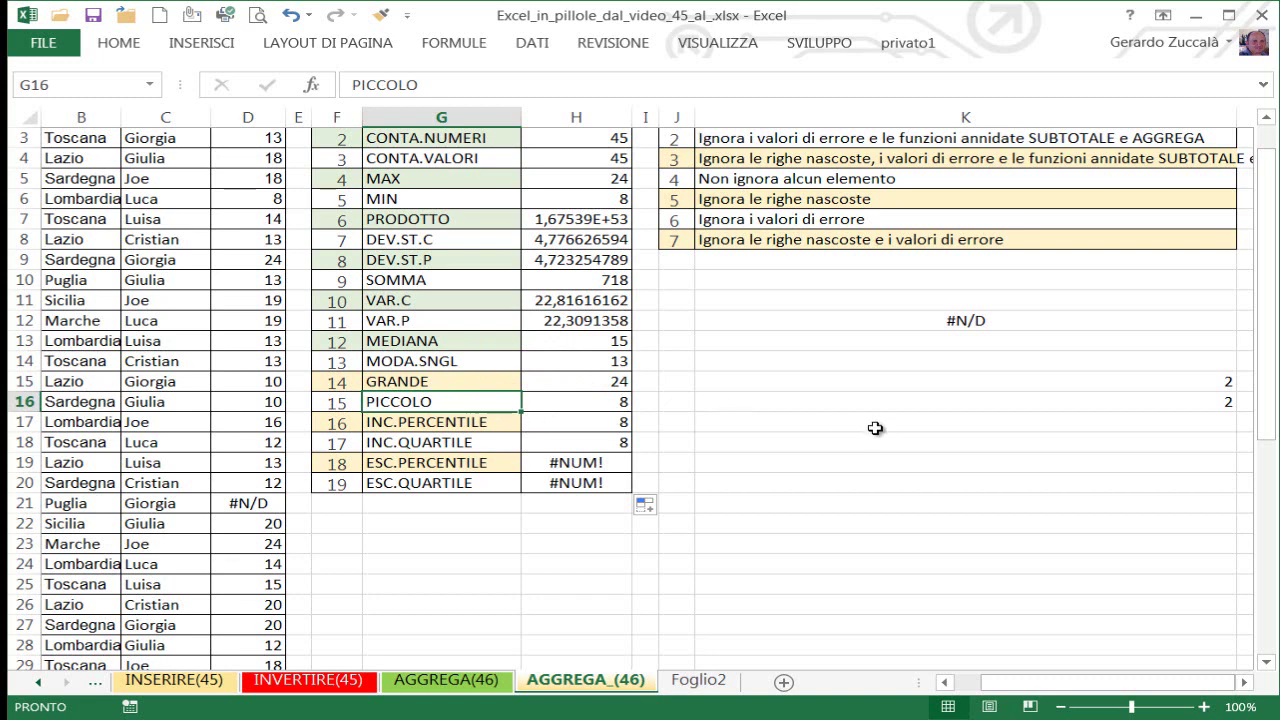
scroll(875, 428, "up", 1)
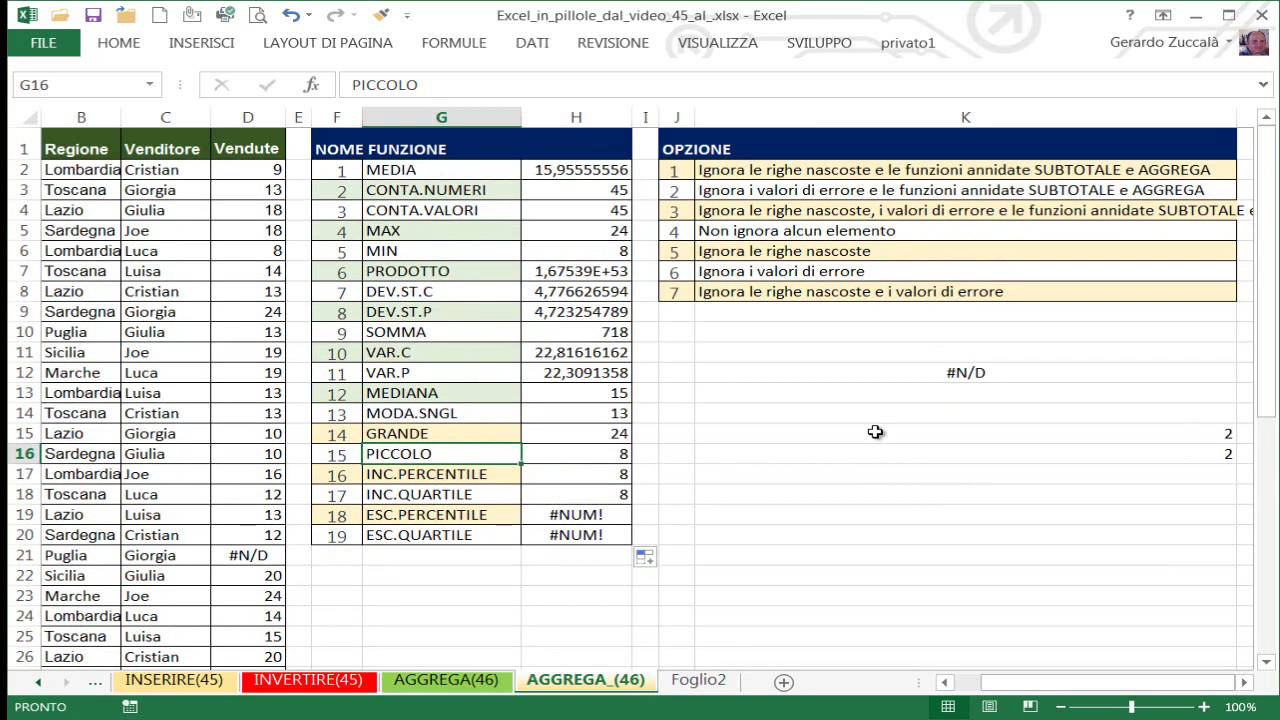